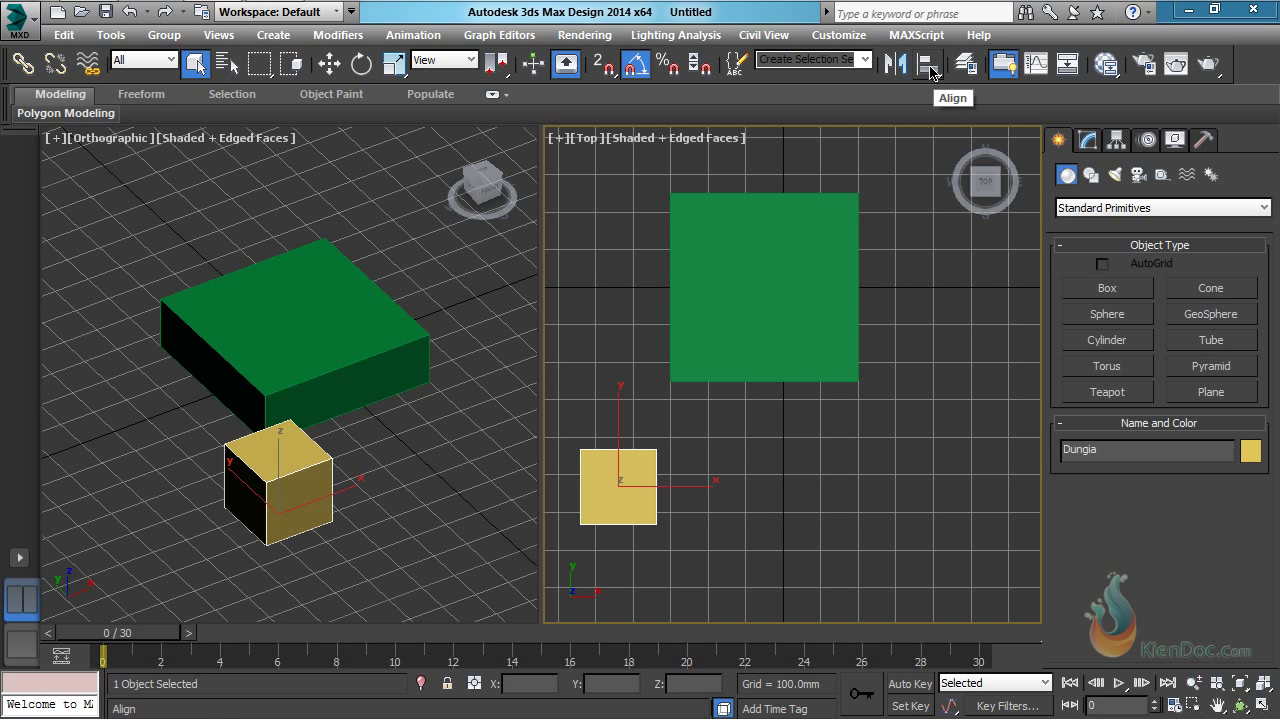
- Start aligning the yellow box to the green box and turn off the X, Y and Z position alignment
click(929, 66)
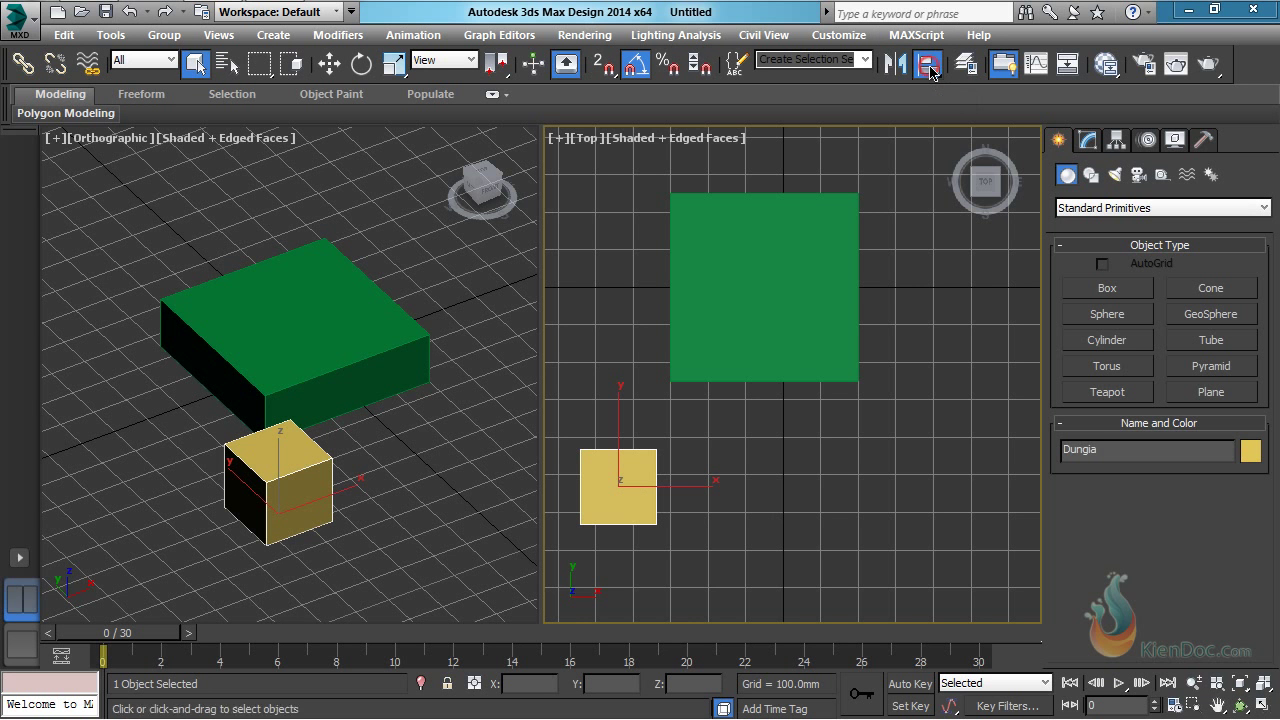
click(770, 279)
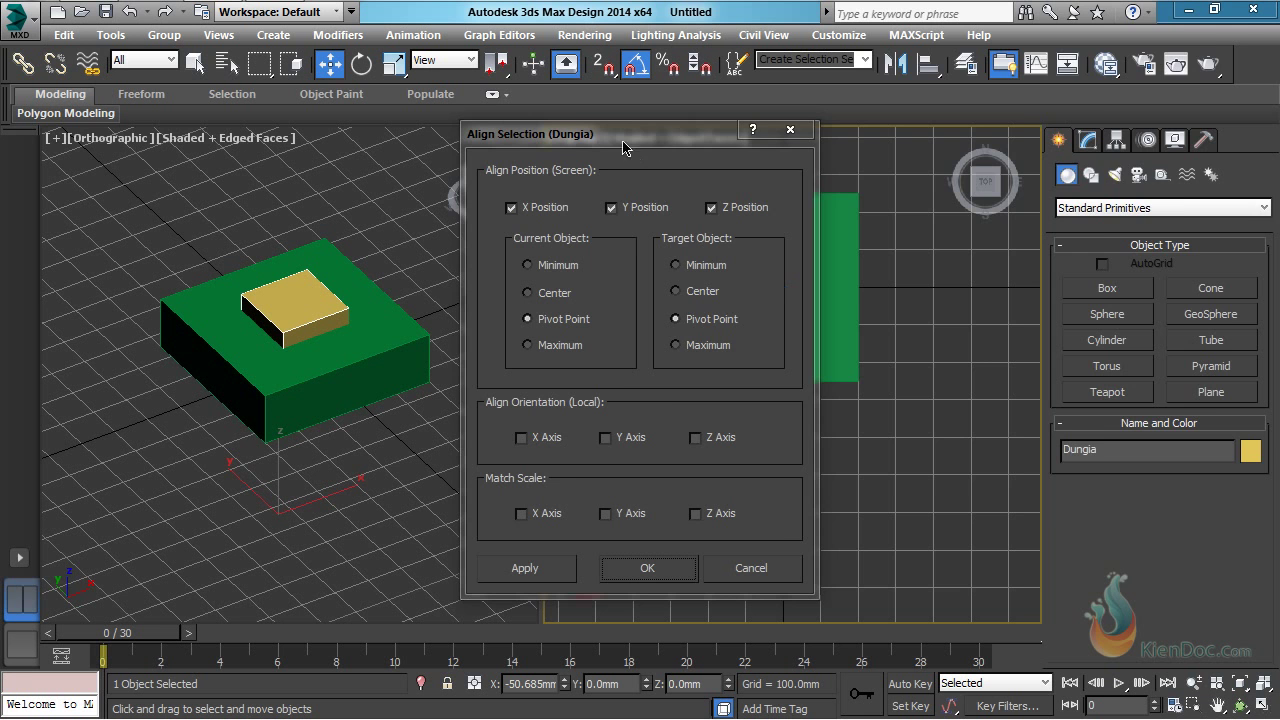
drag(624, 147, 1091, 17)
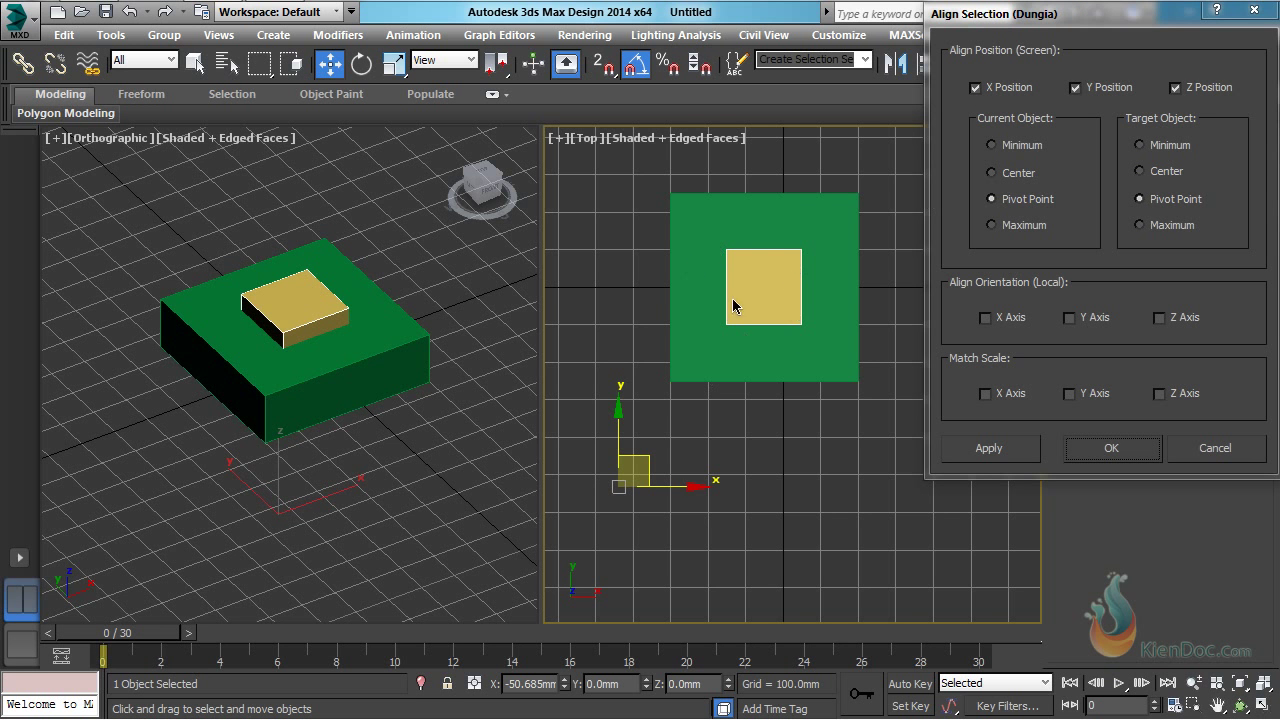
click(978, 90)
click(1077, 88)
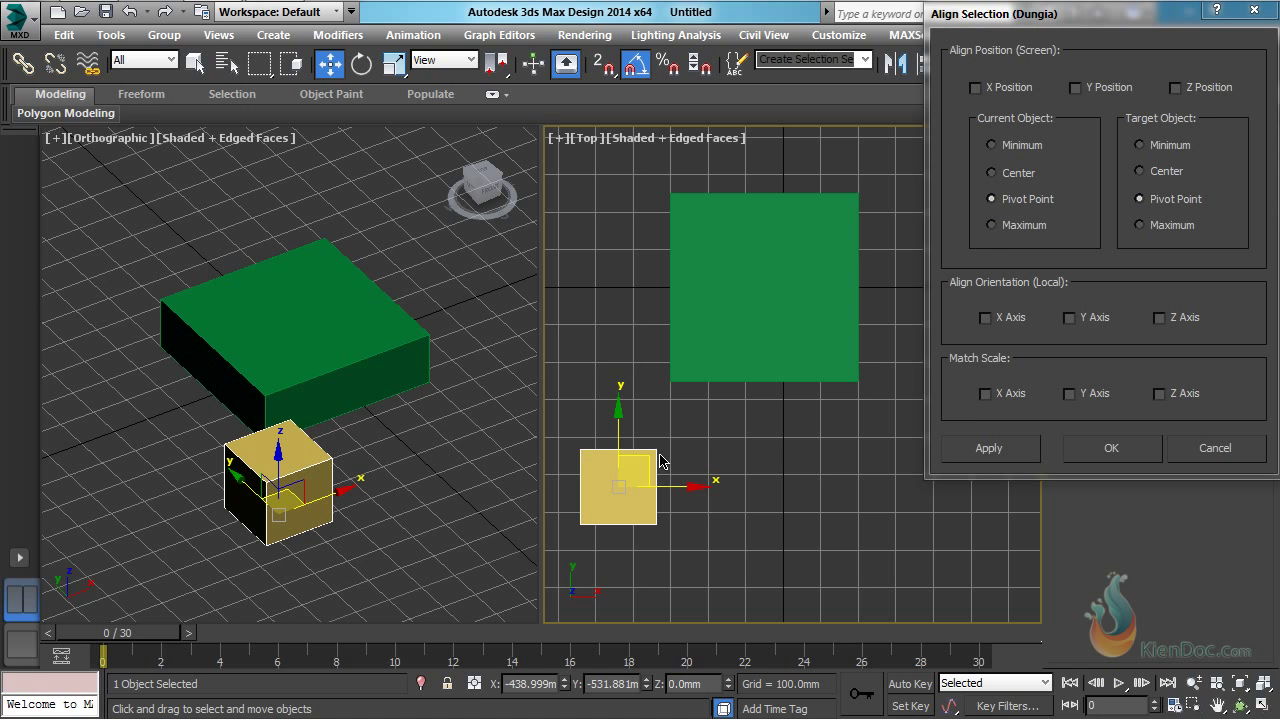
- Align the yellow box's maximum to the green box's maximum in X position and apply it
click(998, 226)
click(977, 88)
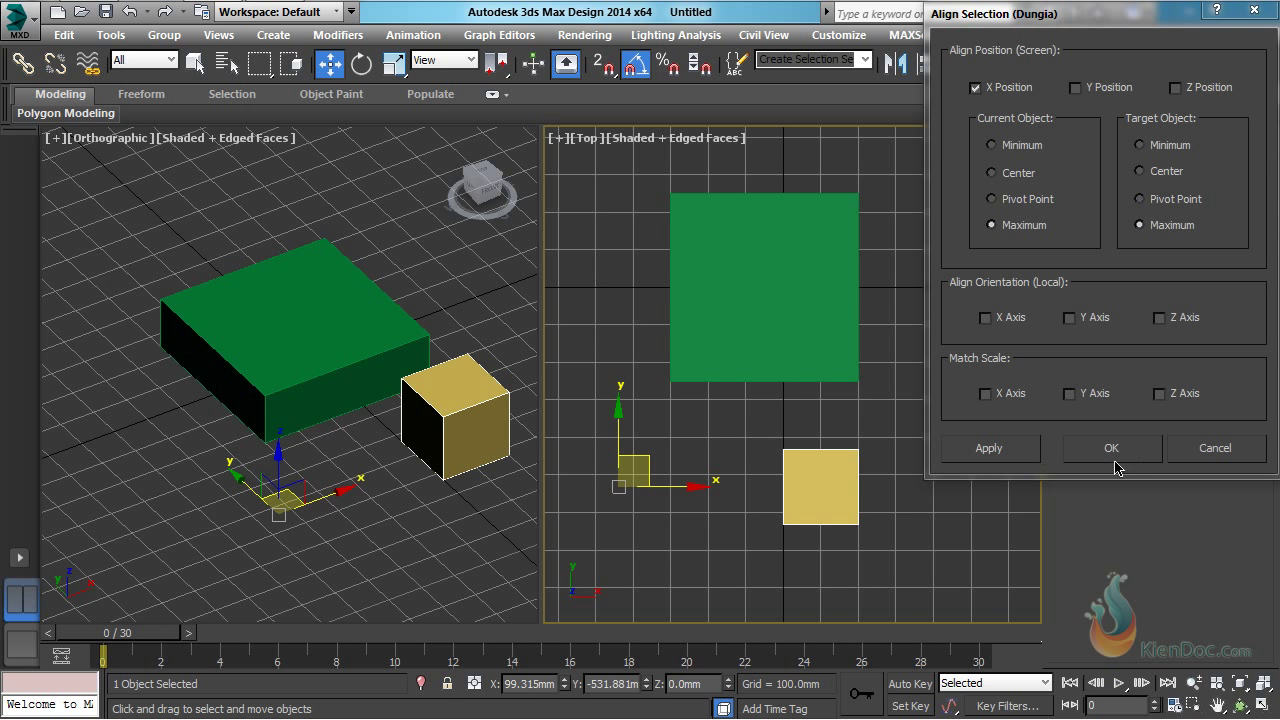
click(996, 456)
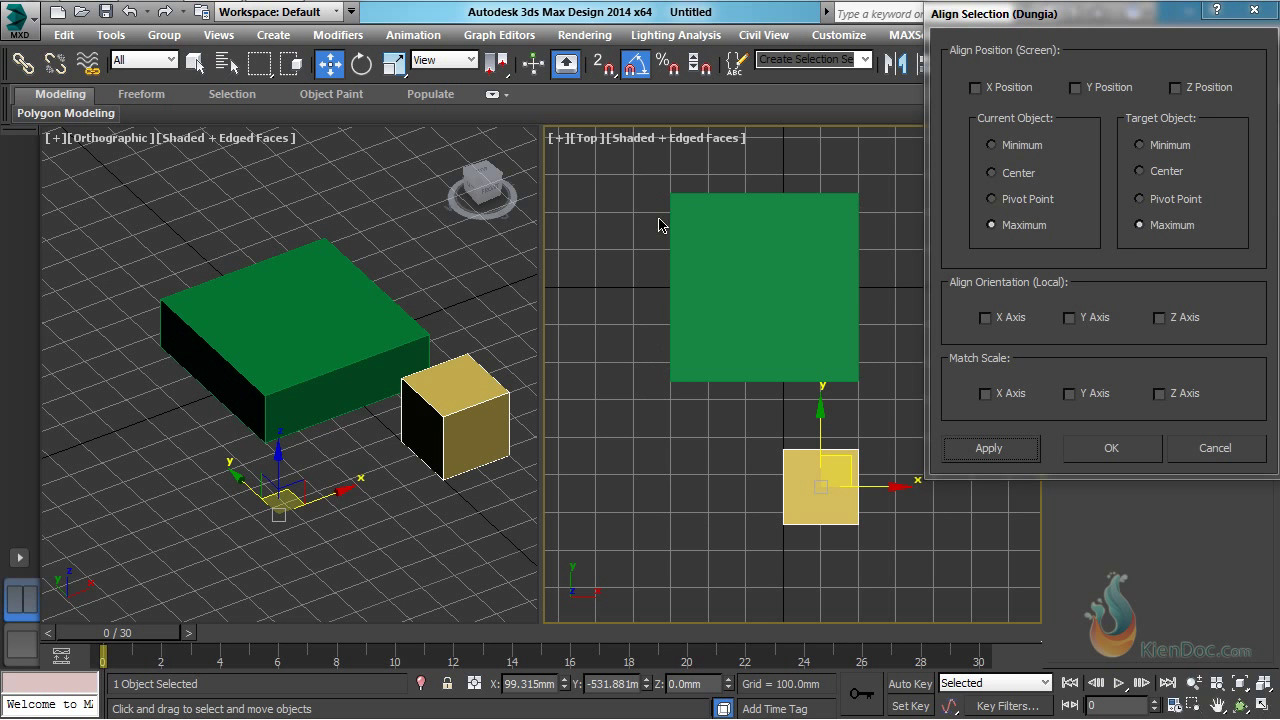
- Align the yellow box's maximum to the green box's minimum in X position and apply it
click(1155, 147)
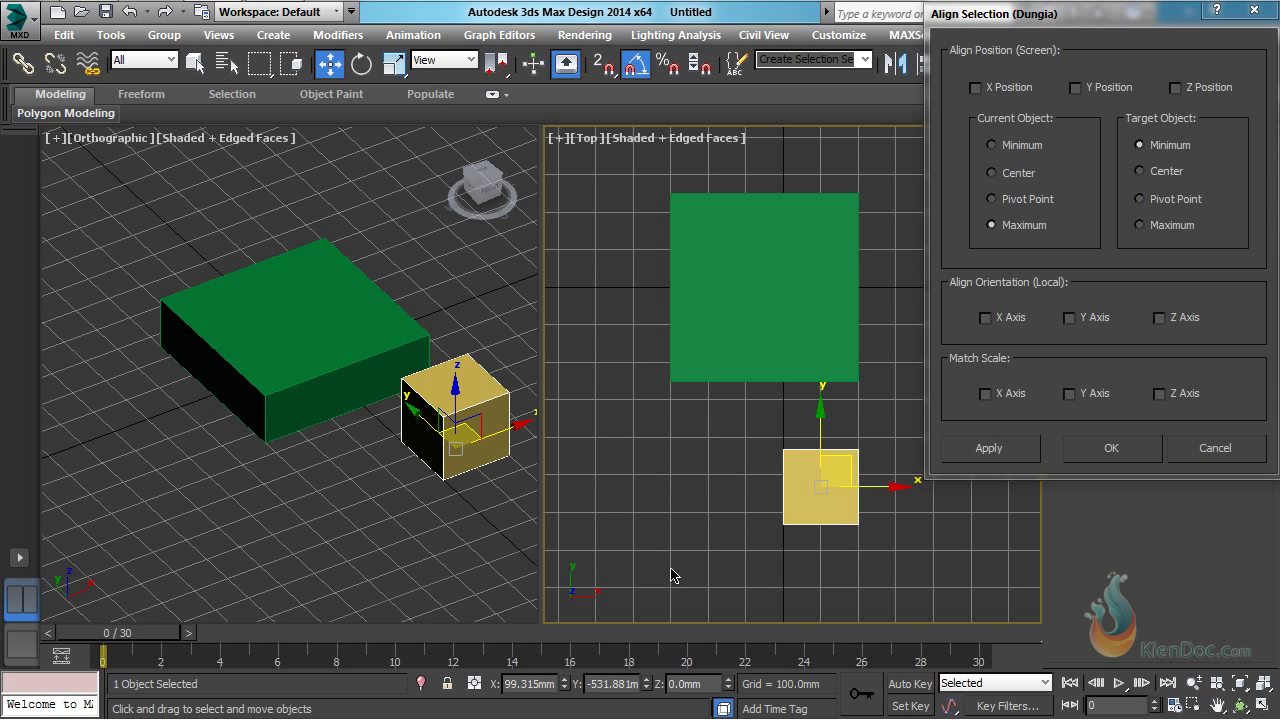
click(995, 88)
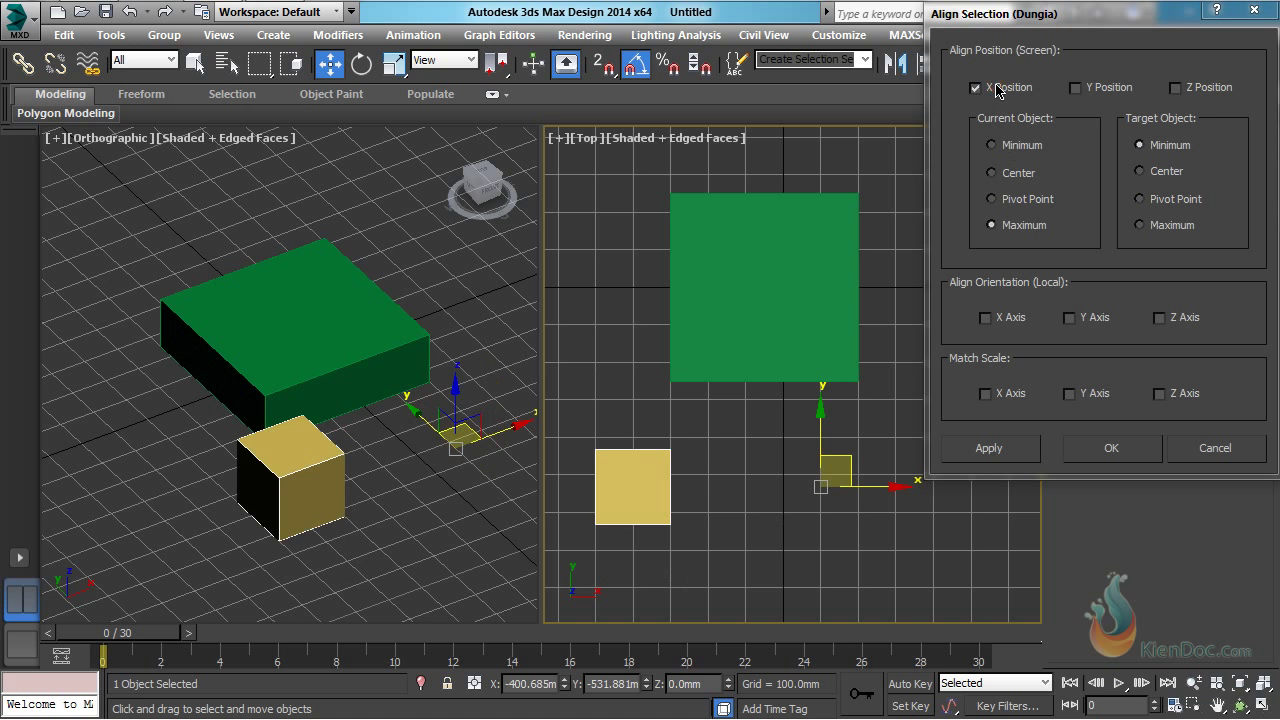
click(1003, 92)
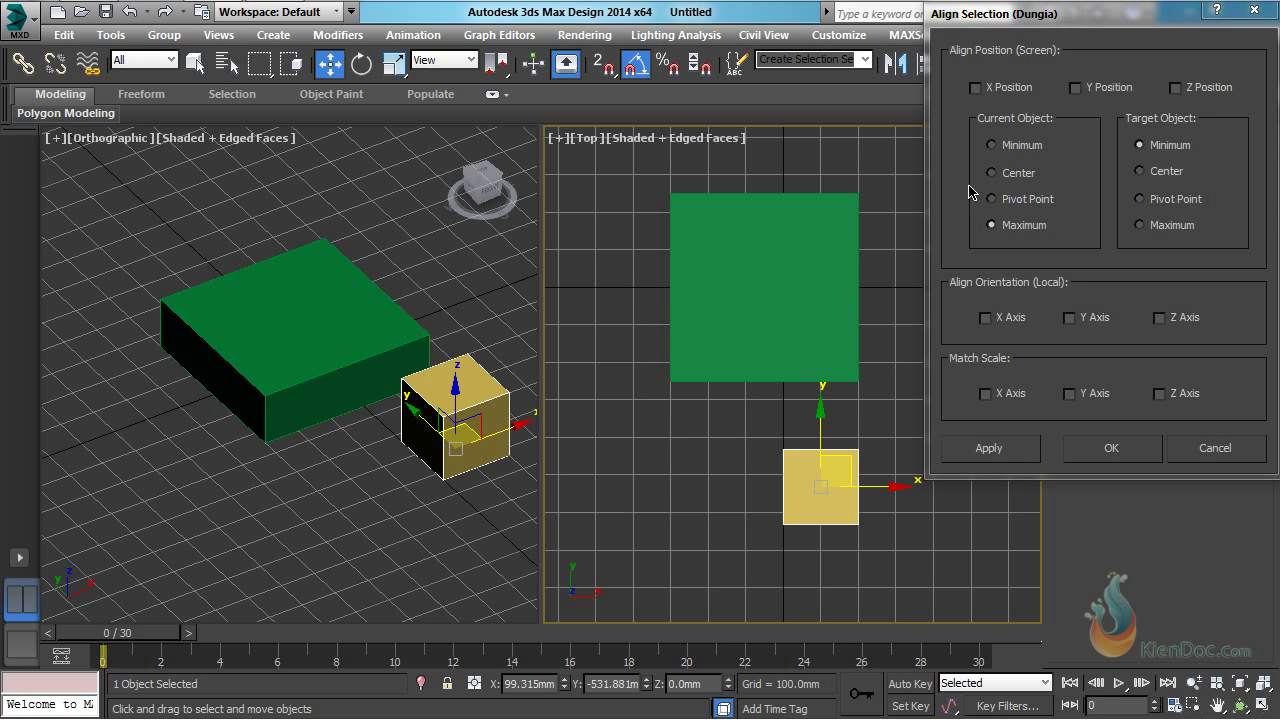
click(976, 88)
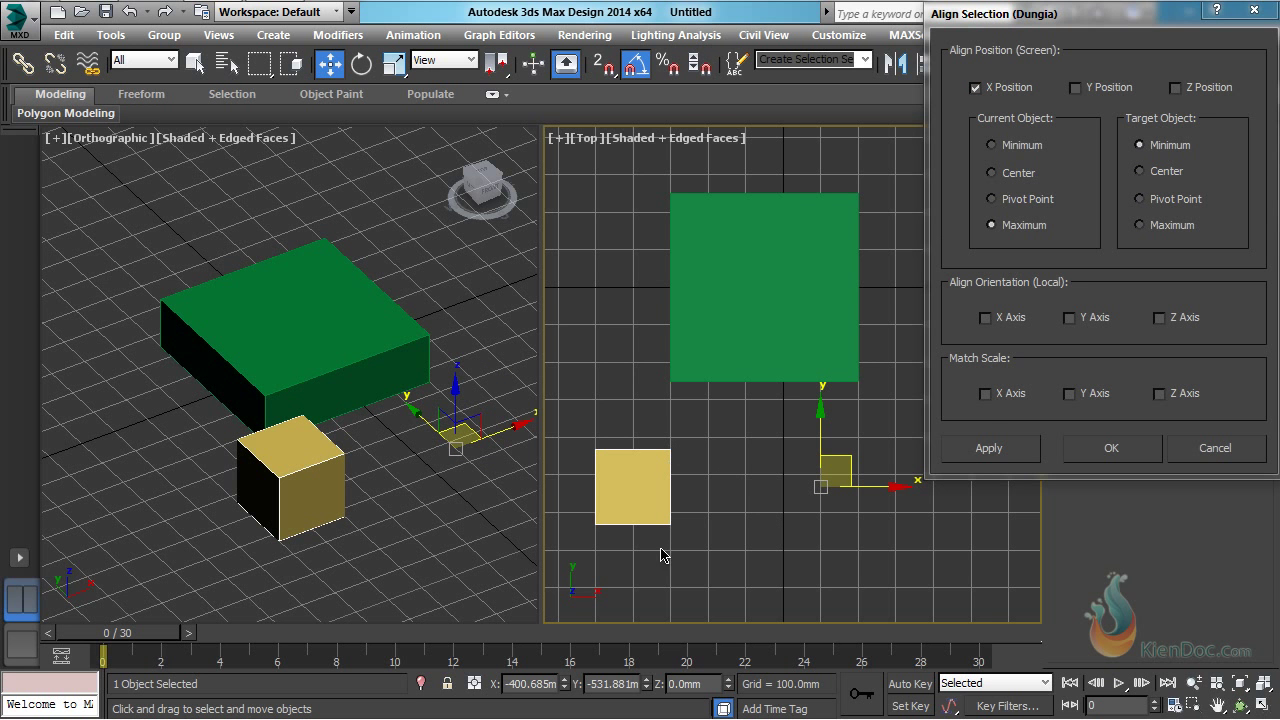
click(995, 452)
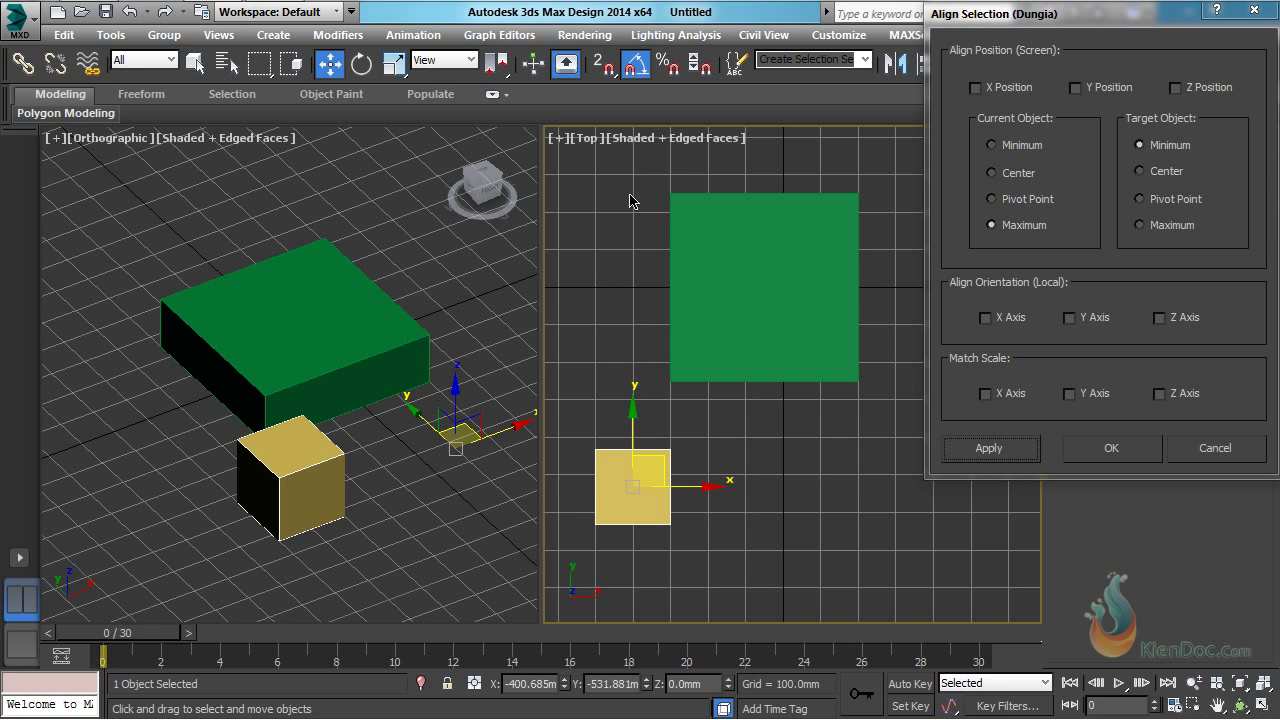
- Align the yellow box's maximum to the green box's maximum in Y position and apply it
click(1168, 226)
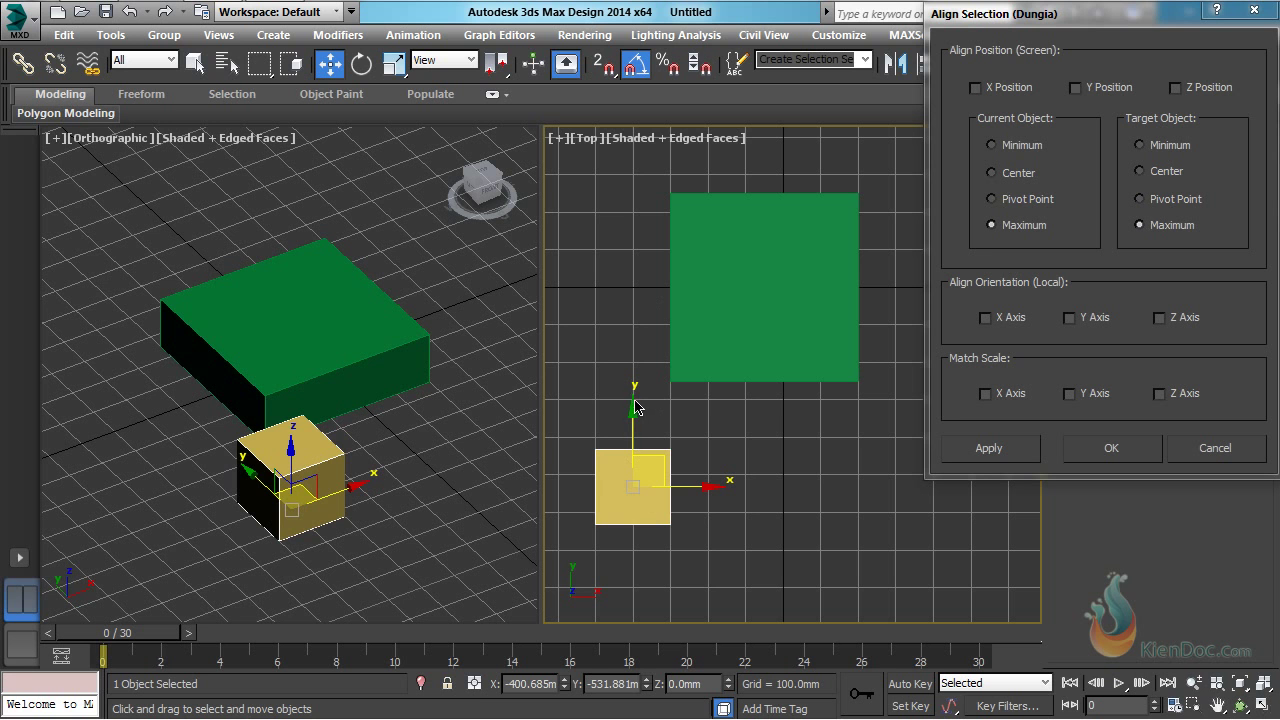
click(1091, 92)
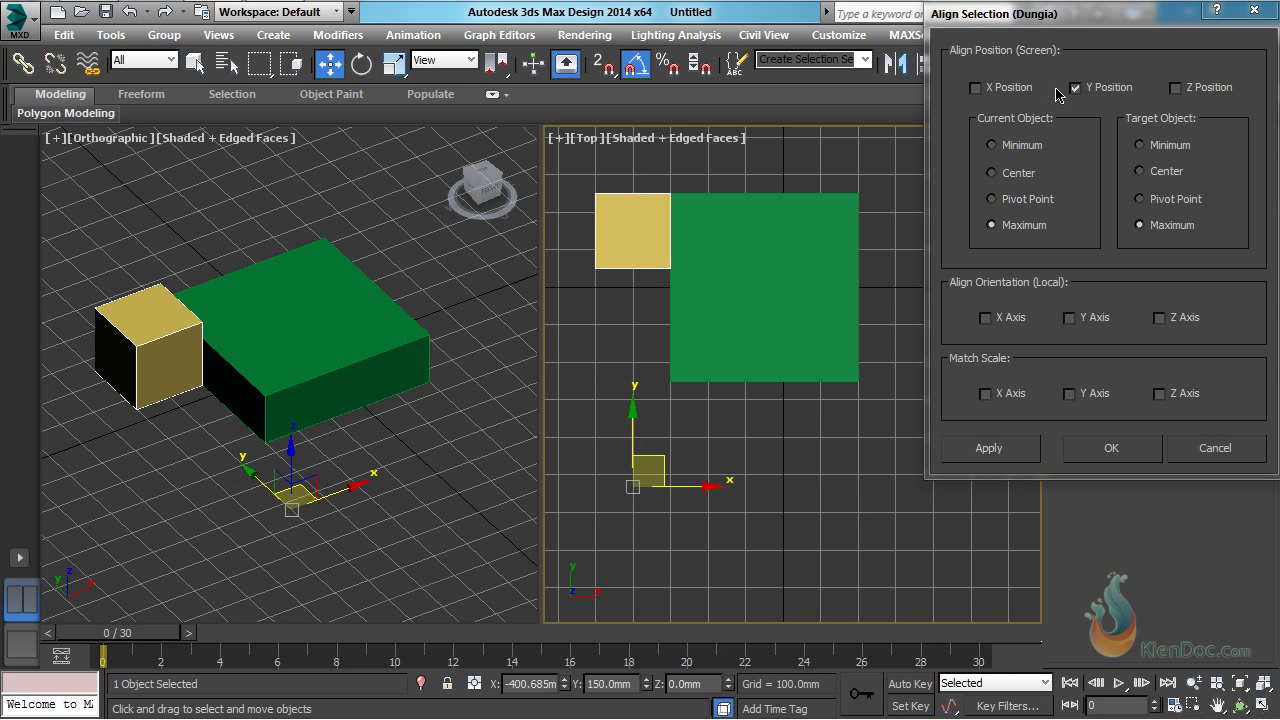
click(1102, 89)
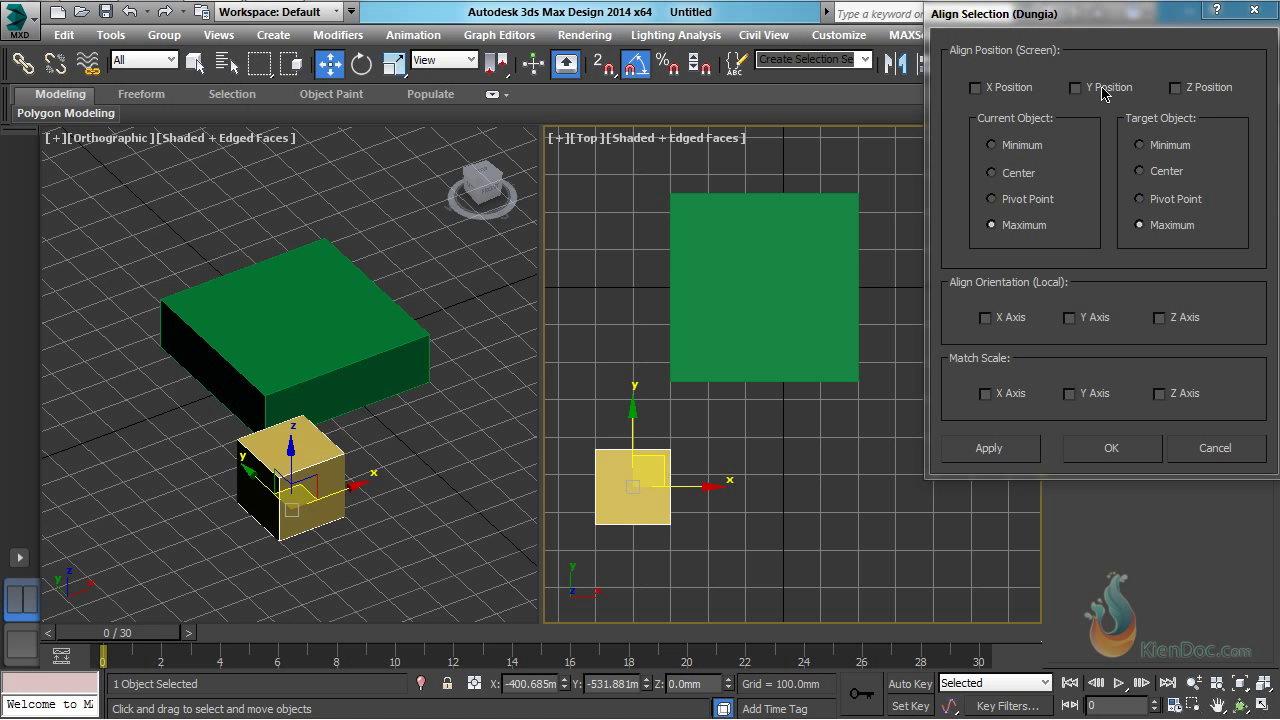
click(1102, 89)
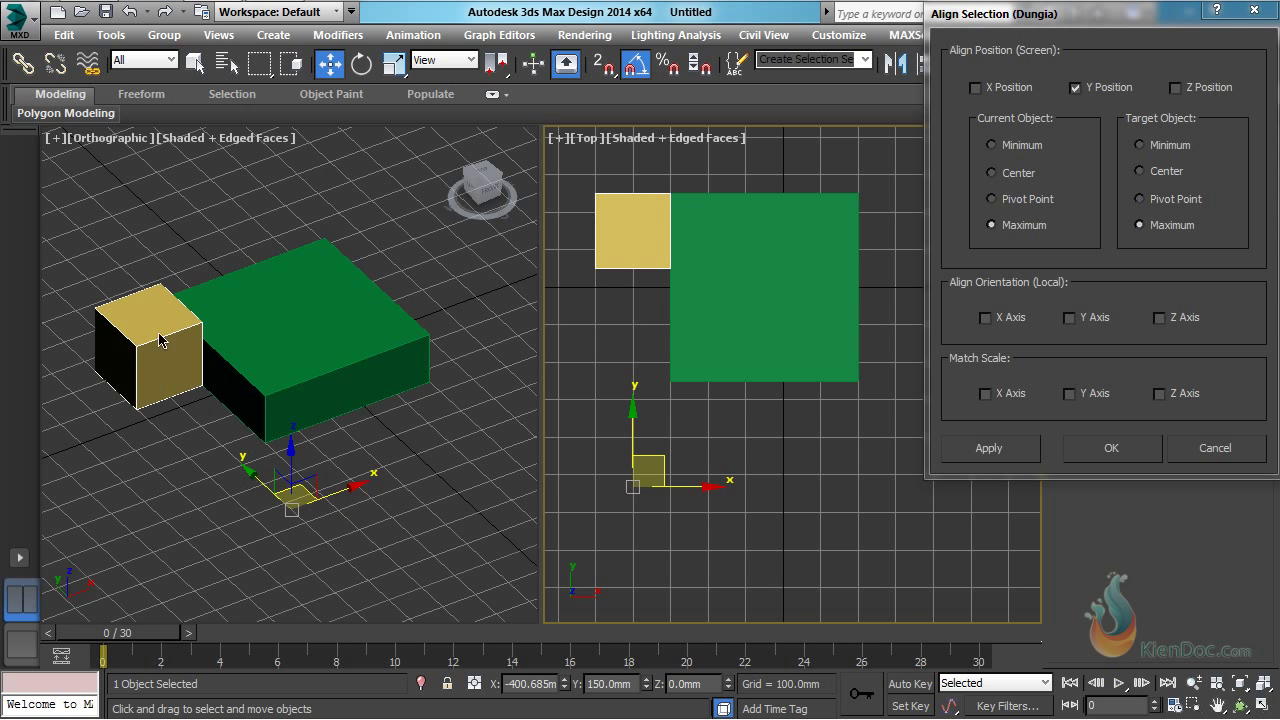
click(996, 448)
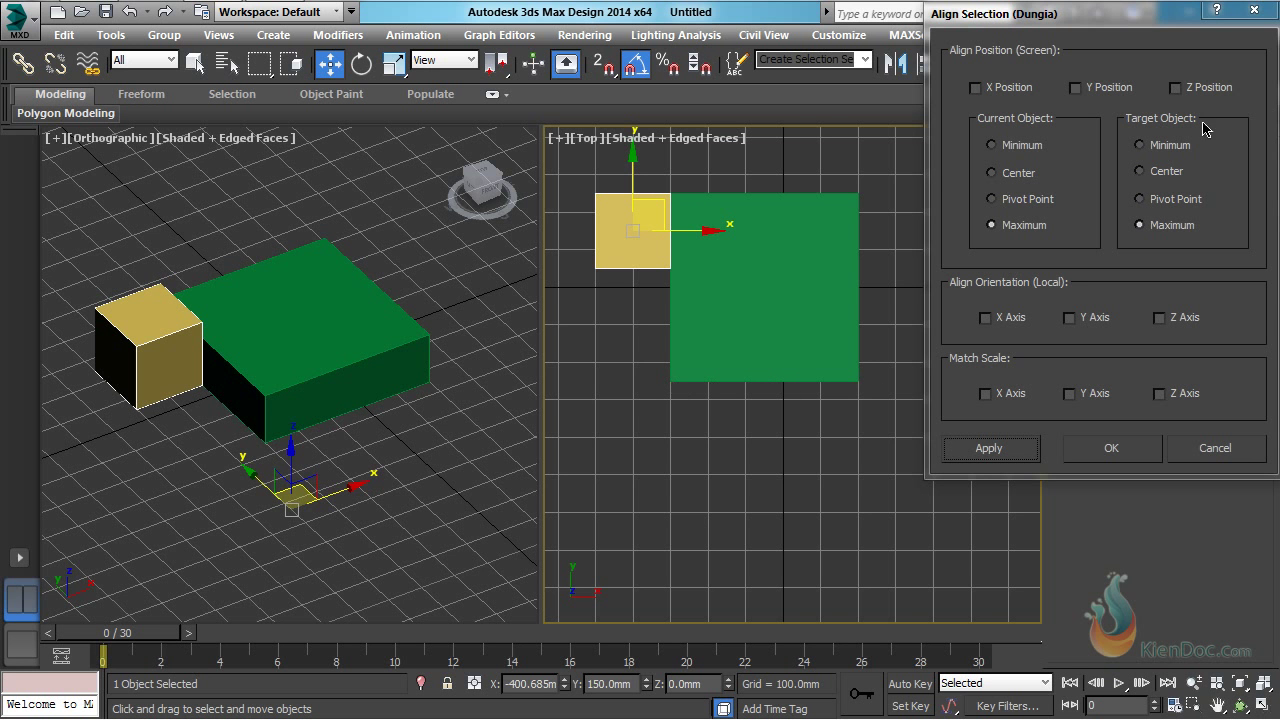
- Align the yellow box's maximum to the green box's minimum in Y position and apply it
click(1159, 151)
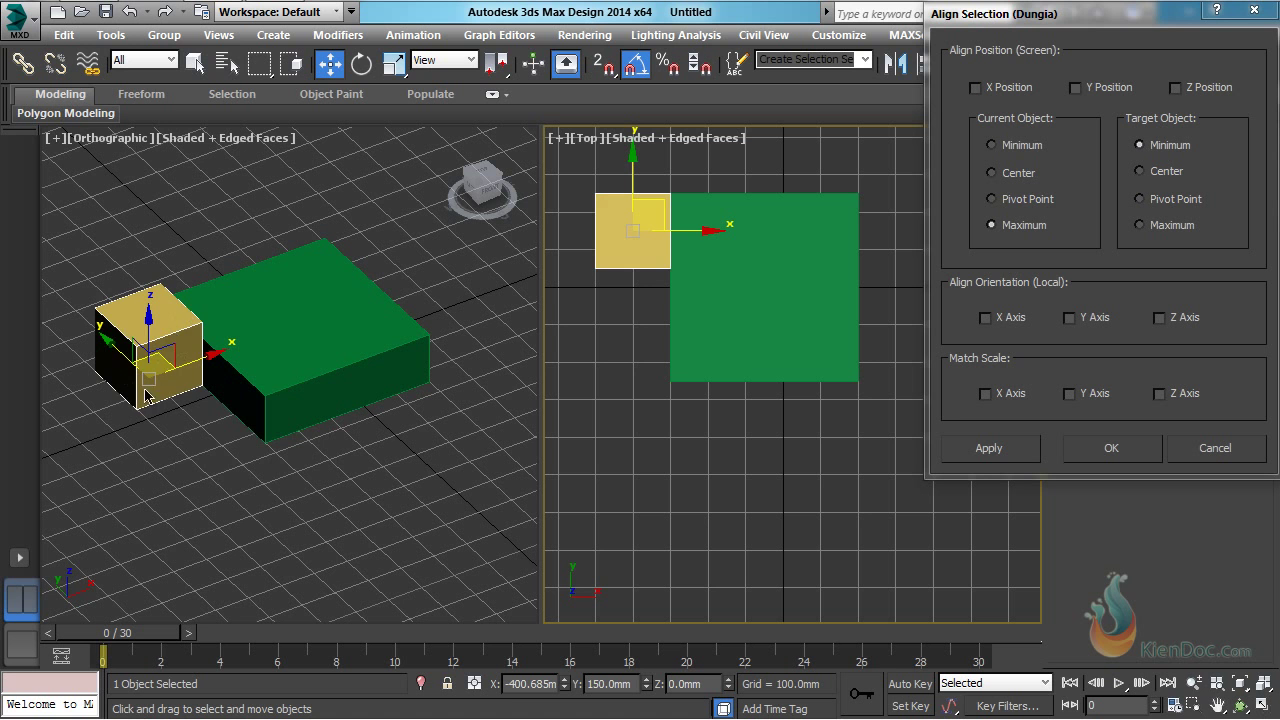
click(1098, 88)
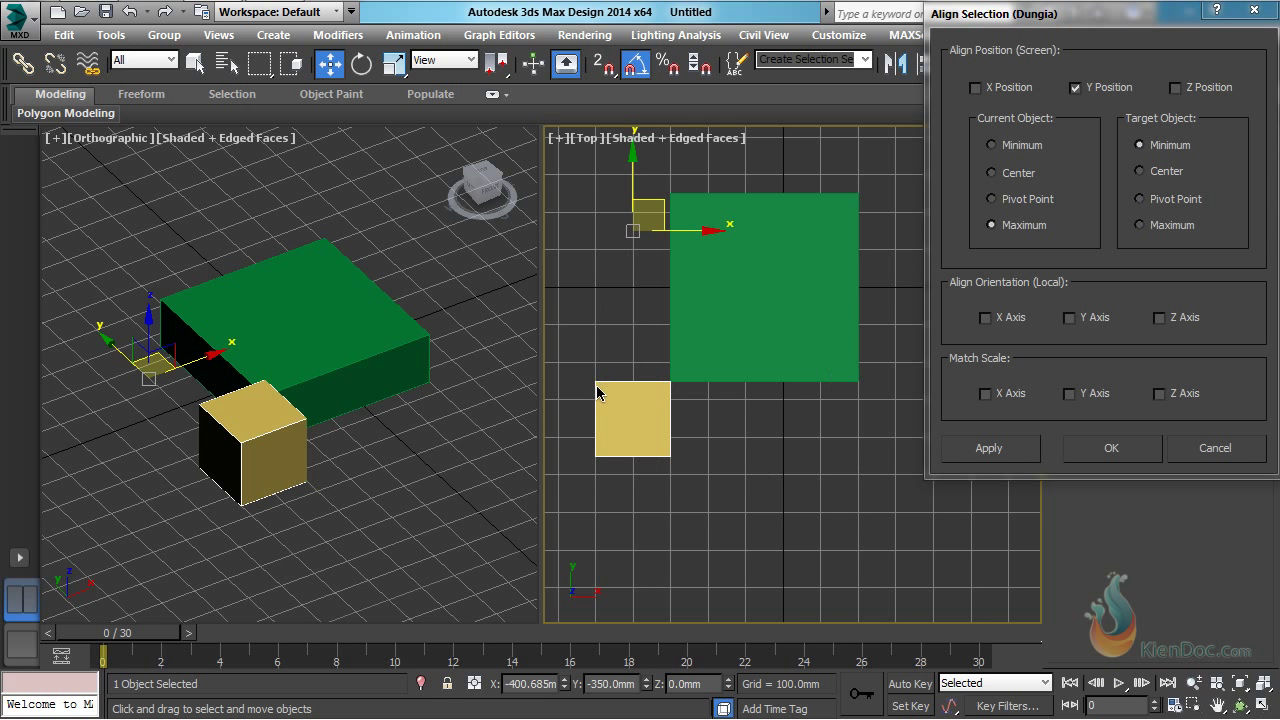
click(985, 450)
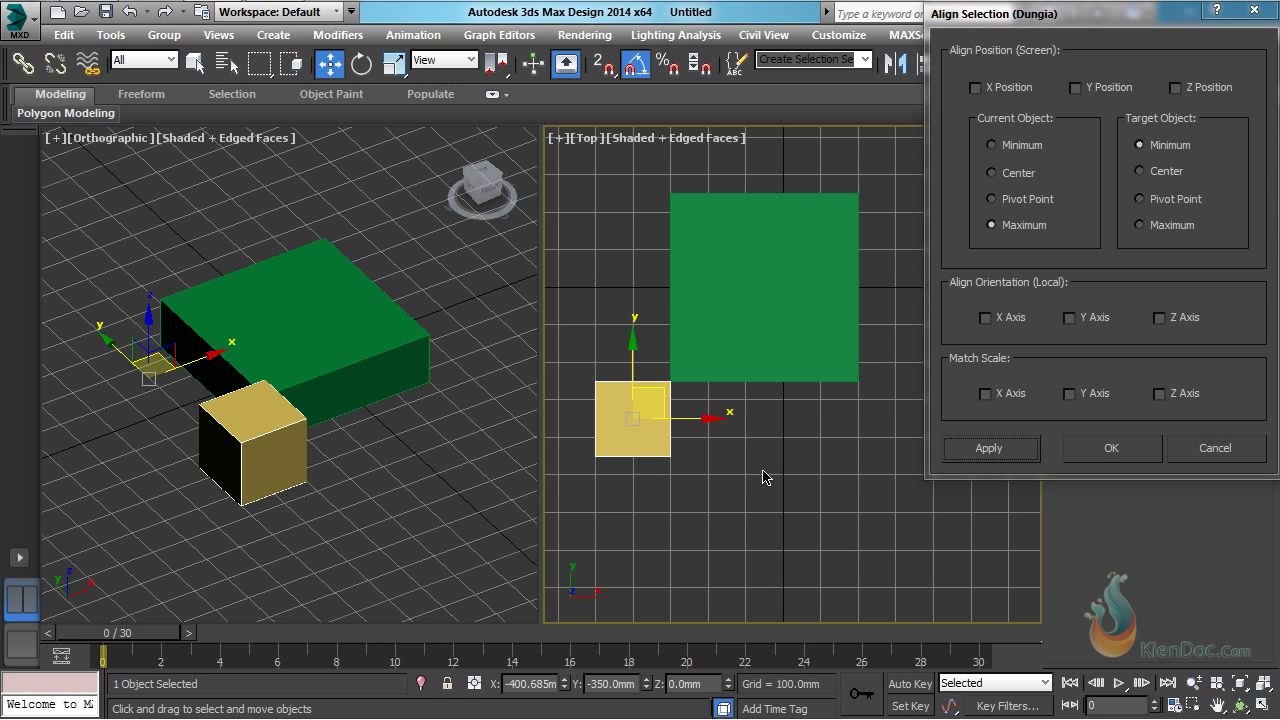
- Align the yellow box's center to the green box's center, previewing X and Y separately and applying X position first and Y position second
click(992, 172)
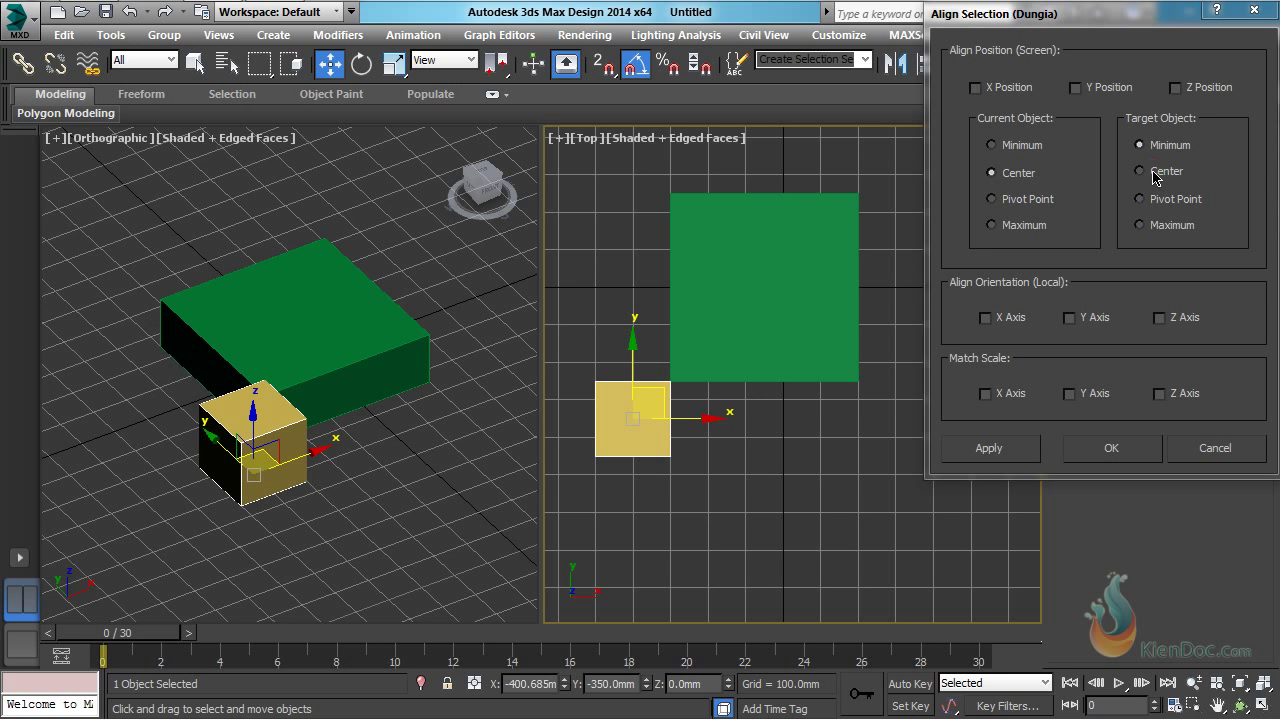
click(1155, 177)
click(988, 87)
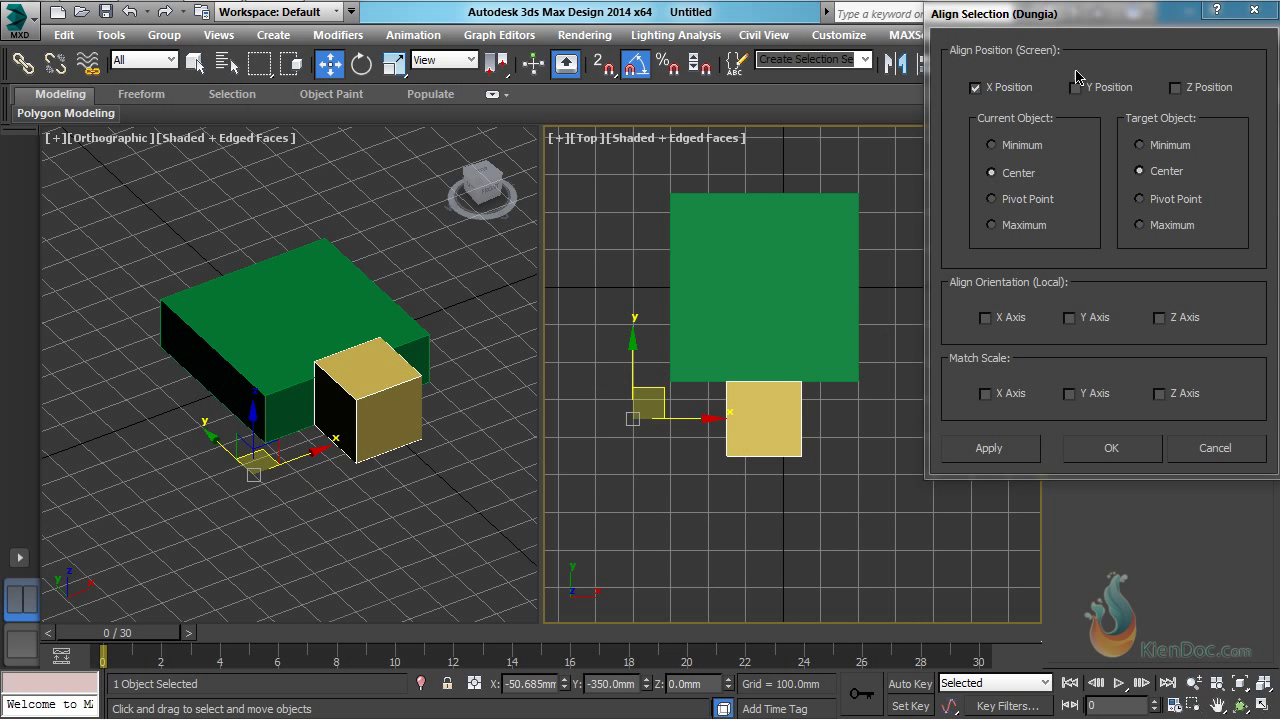
click(976, 88)
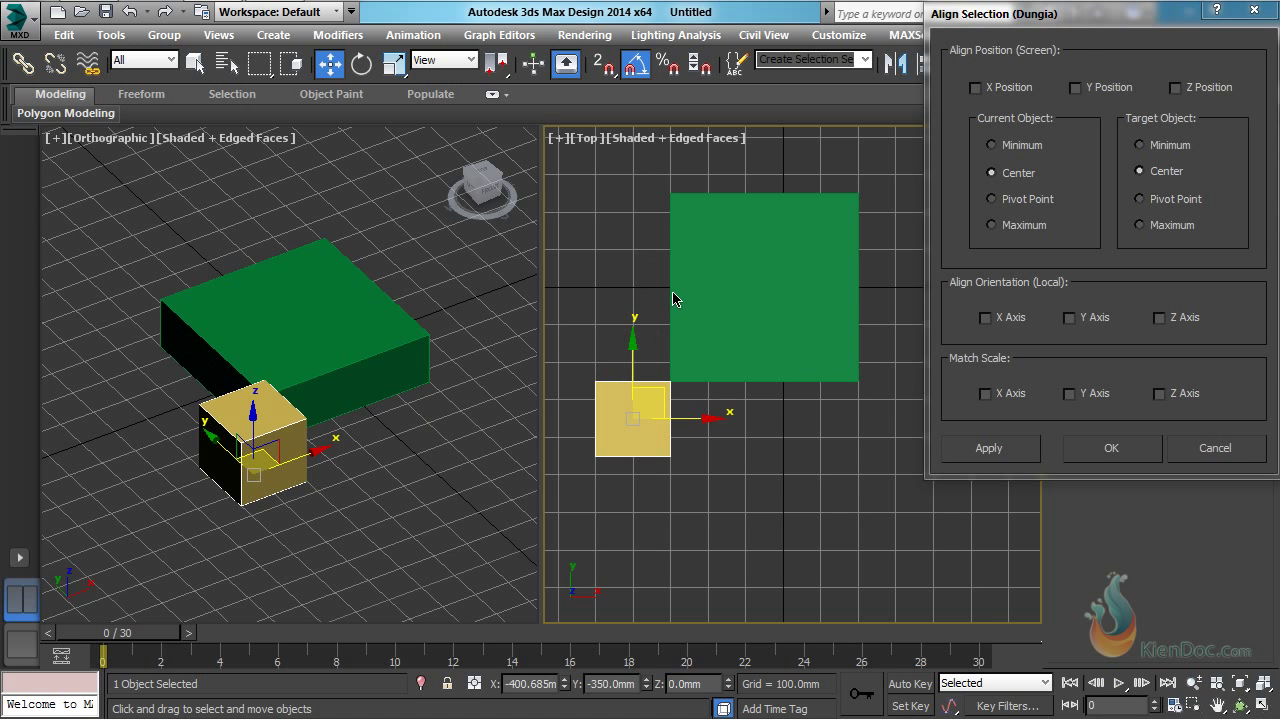
click(1086, 88)
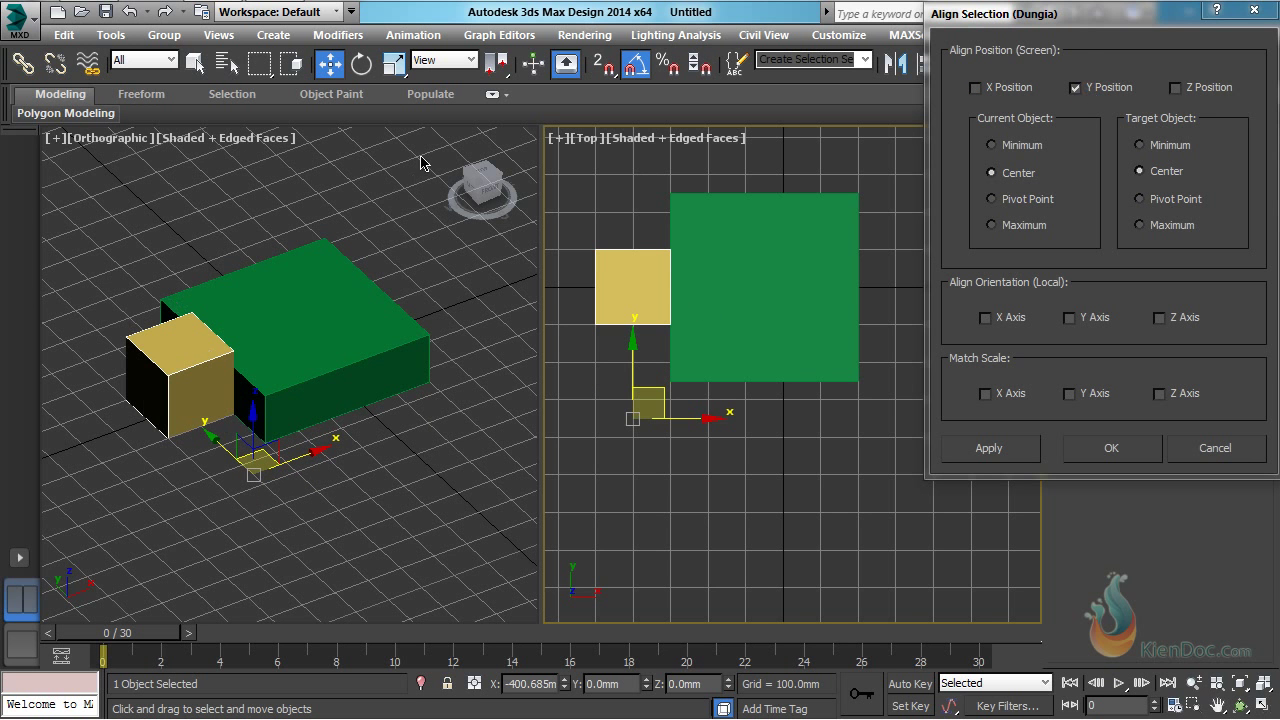
click(1075, 88)
click(975, 88)
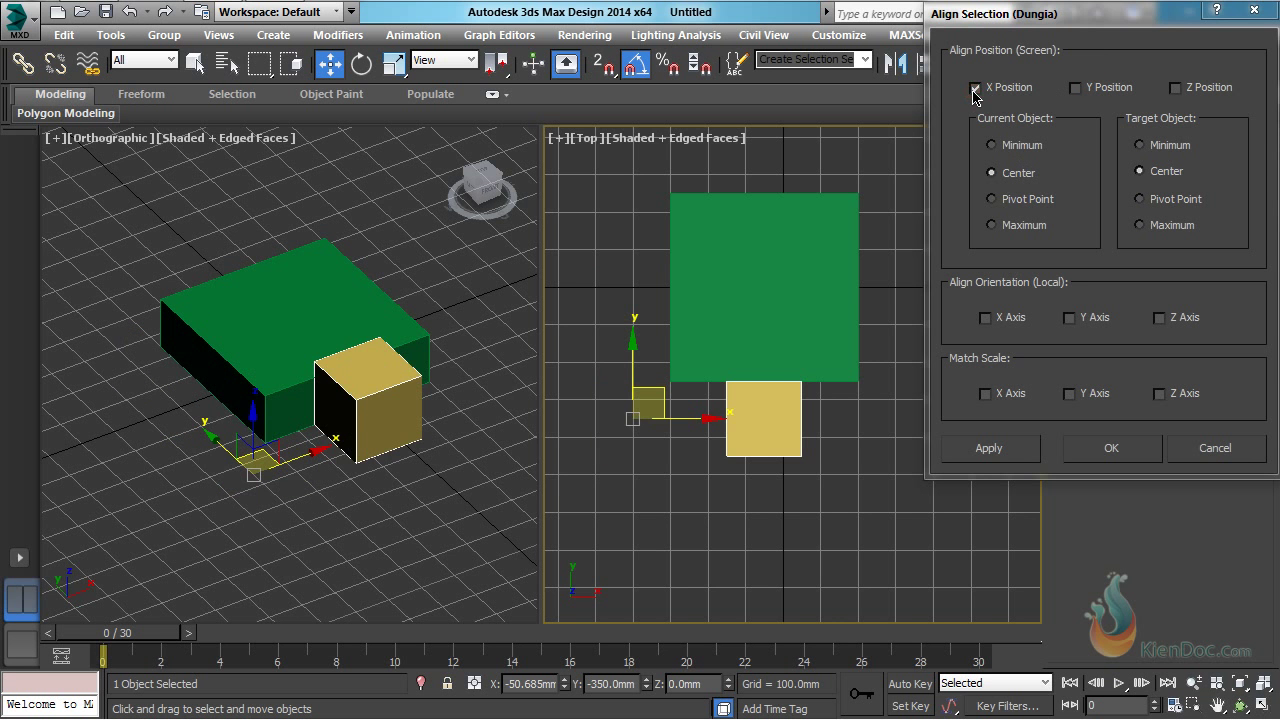
click(975, 88)
click(1076, 88)
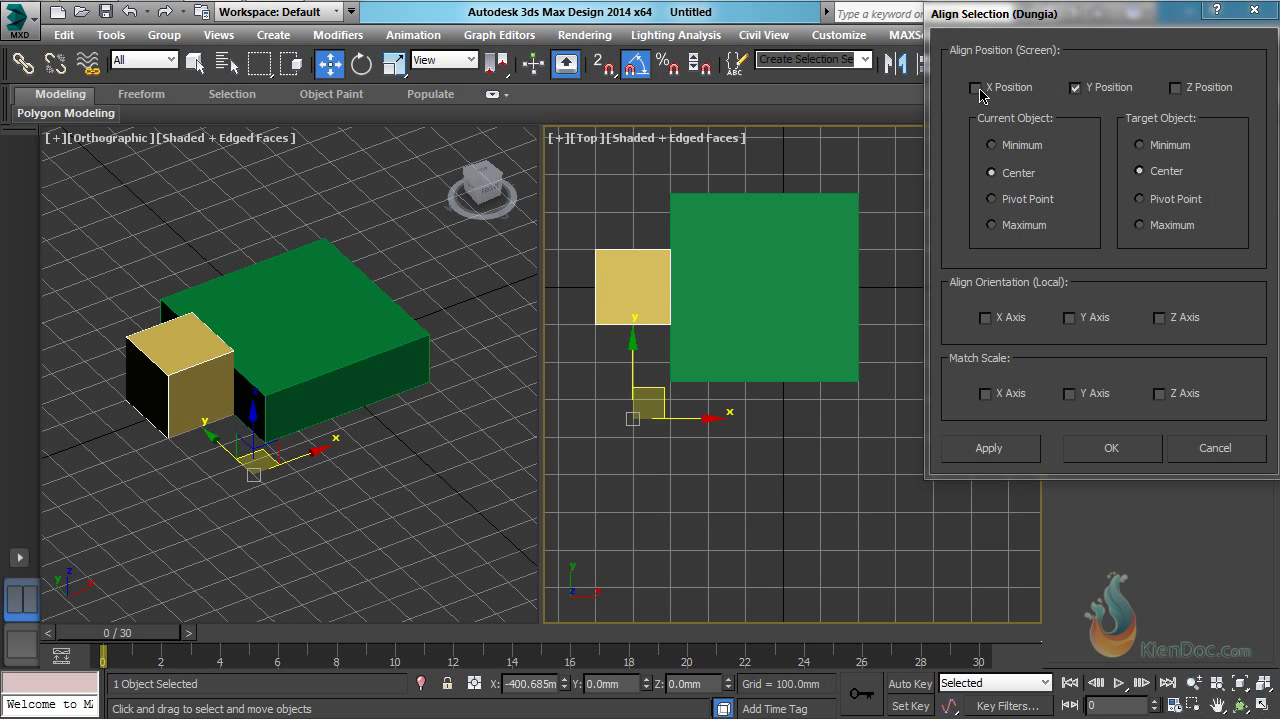
click(1076, 88)
click(976, 88)
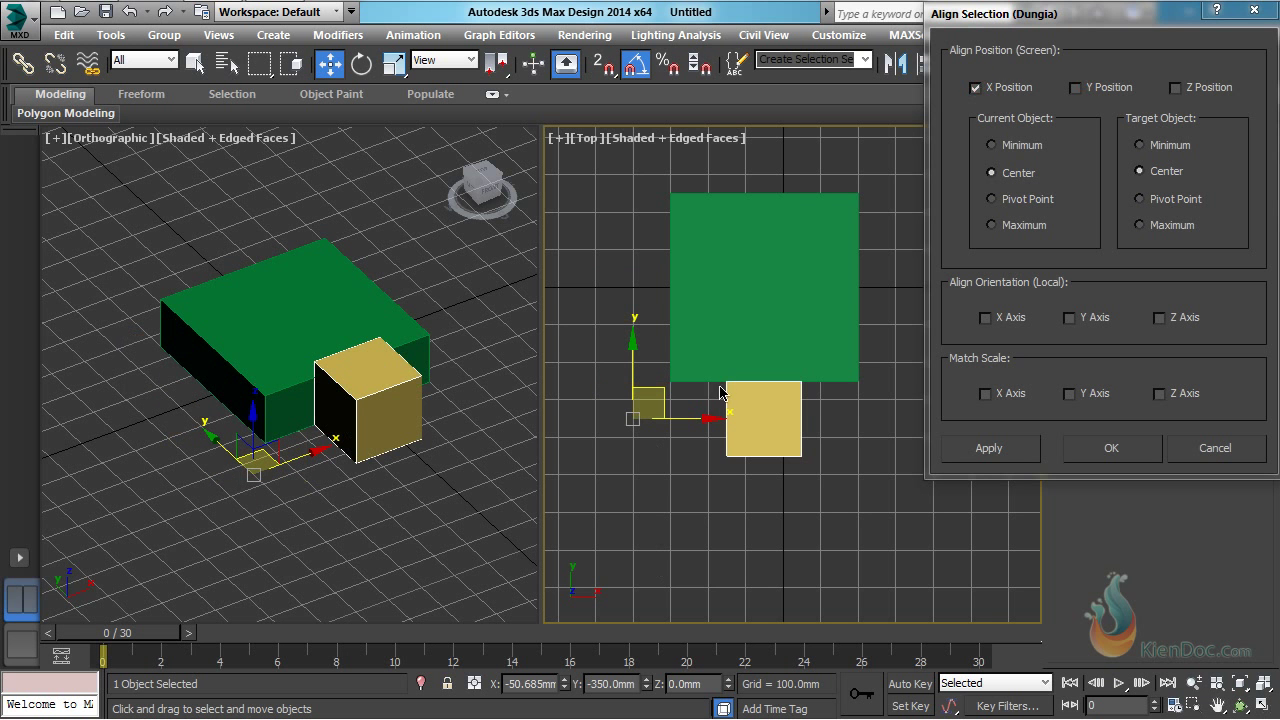
click(990, 449)
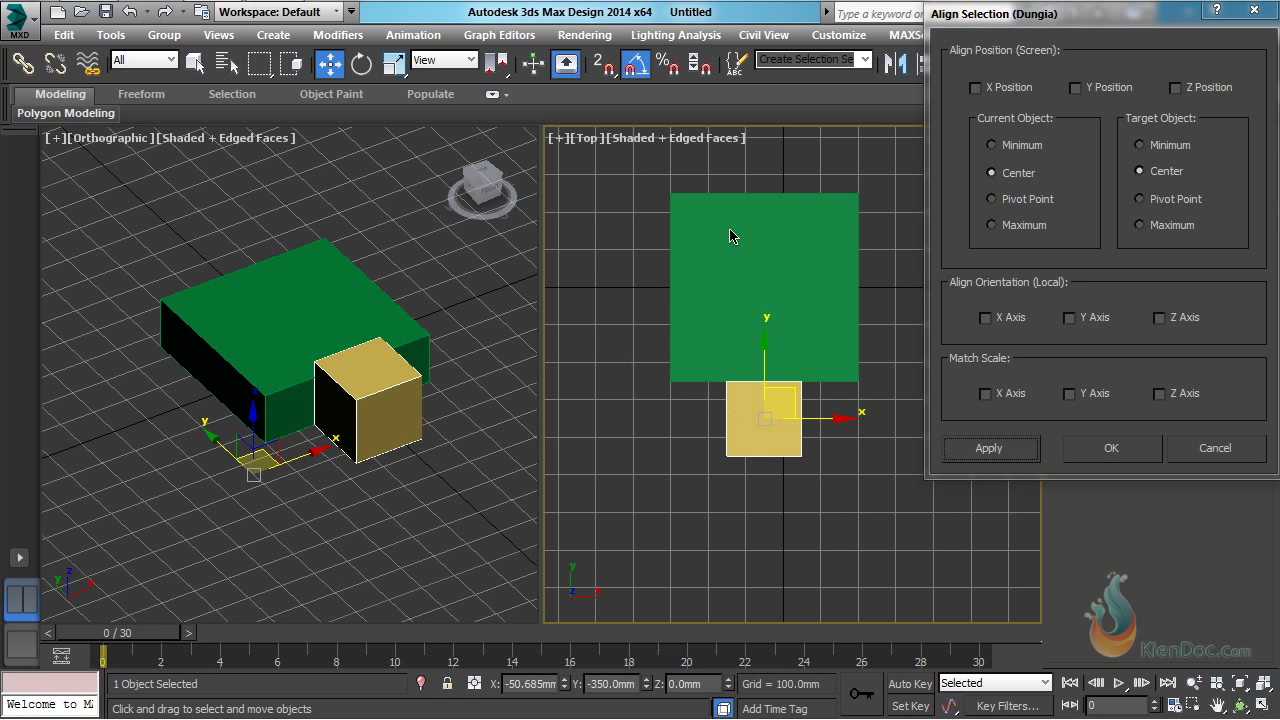
click(1084, 88)
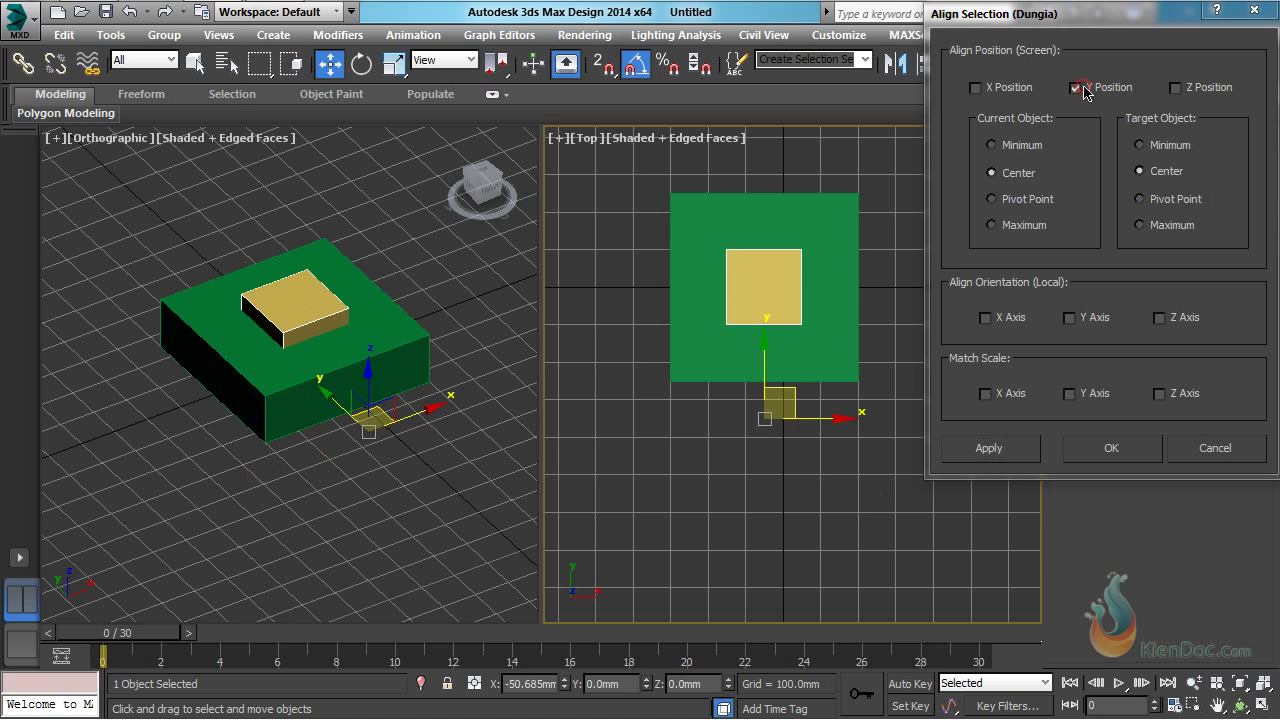
click(990, 449)
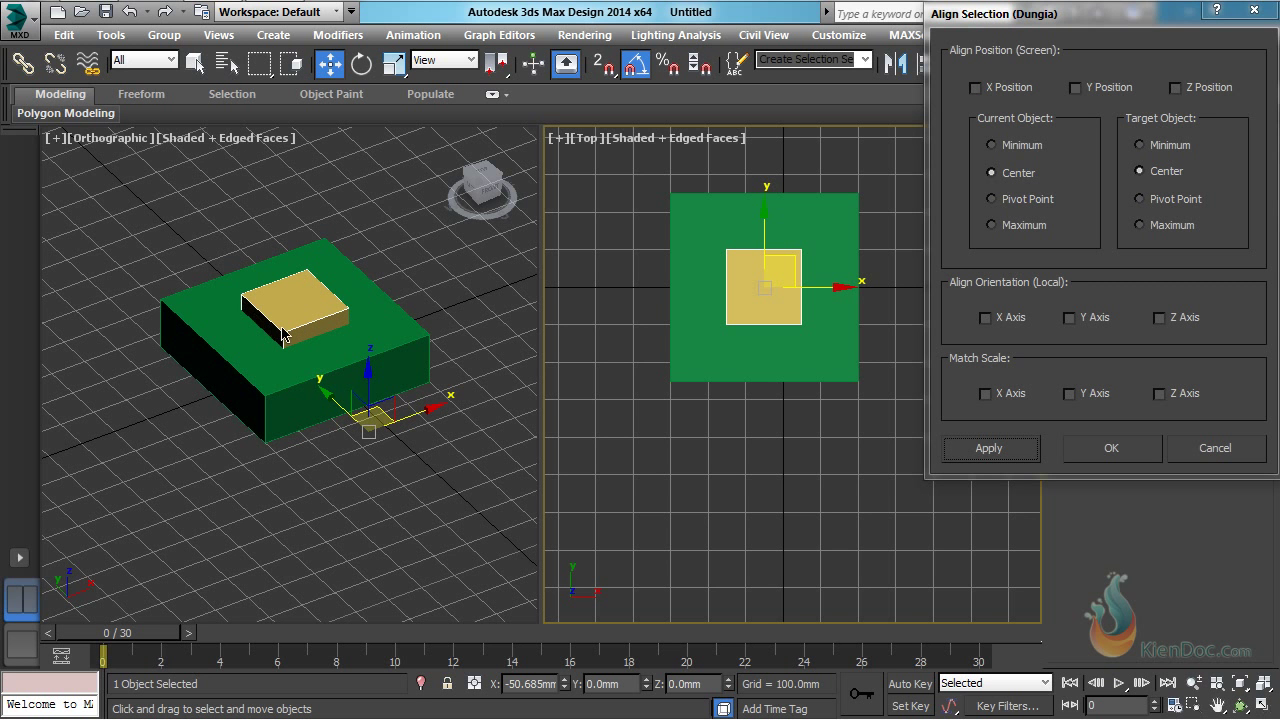
- Align the yellow box's maximum to the green box's maximum in Z position and apply it
click(1019, 228)
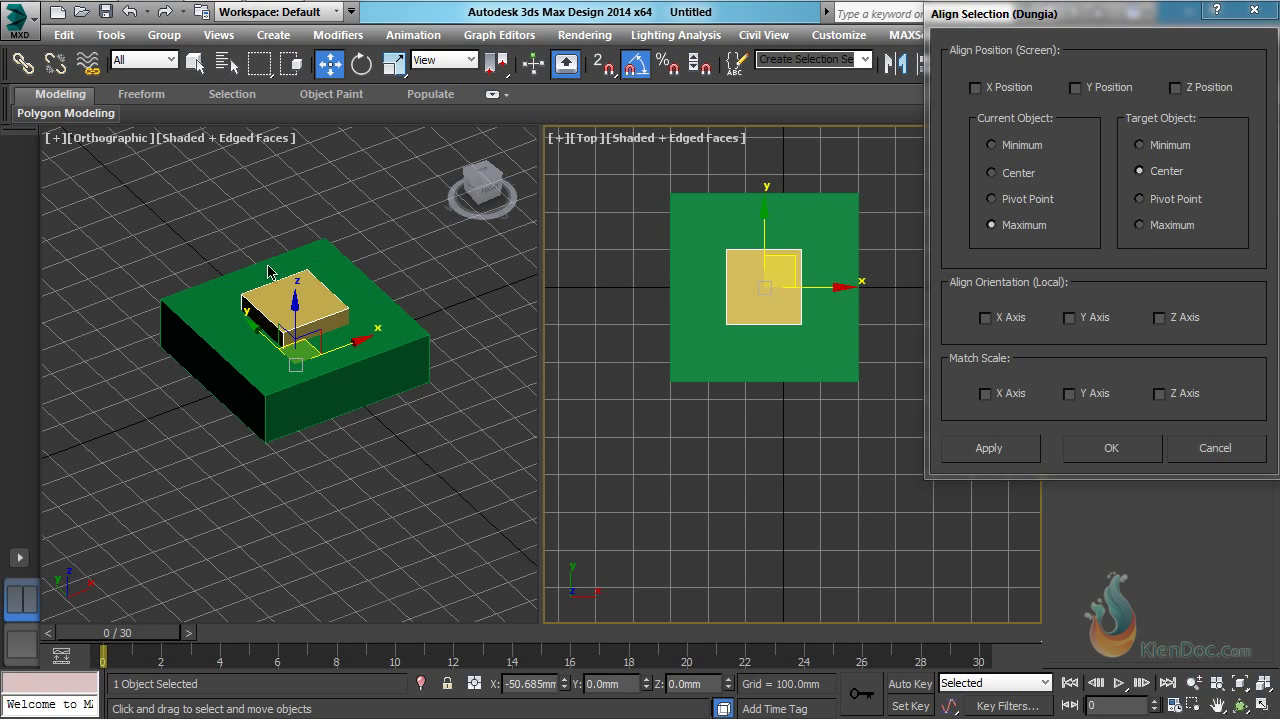
click(1154, 224)
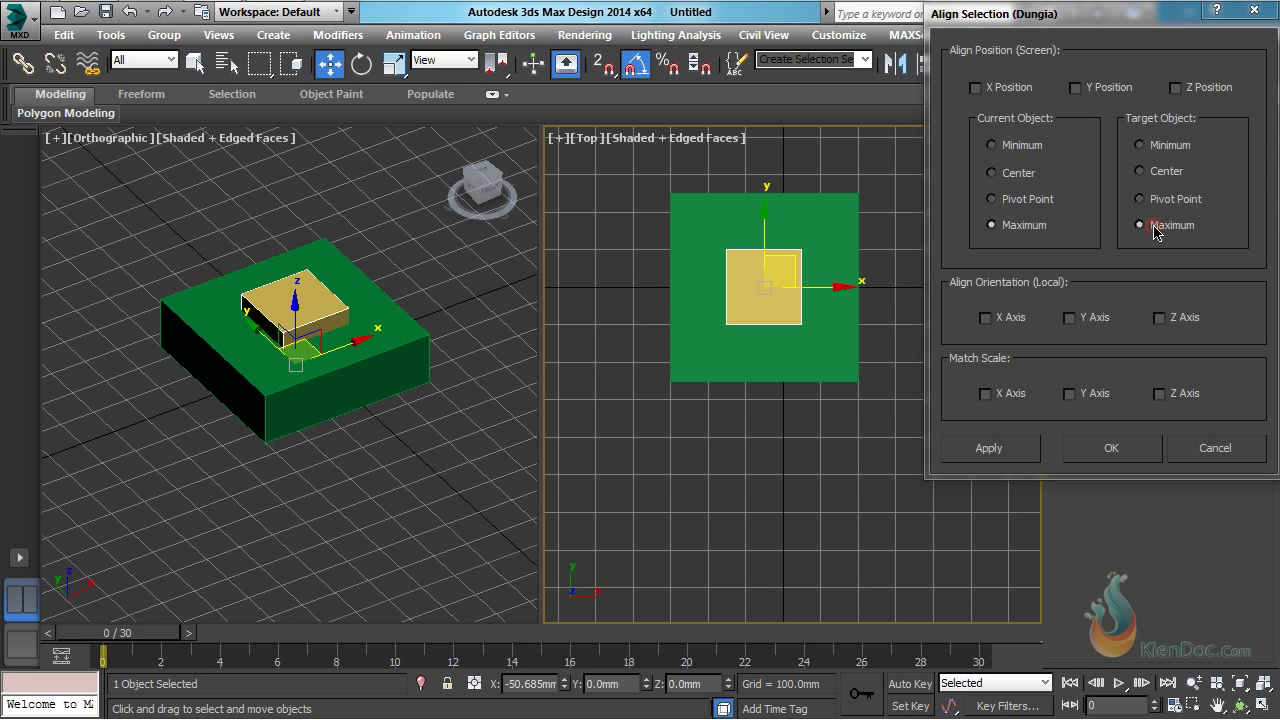
click(1176, 88)
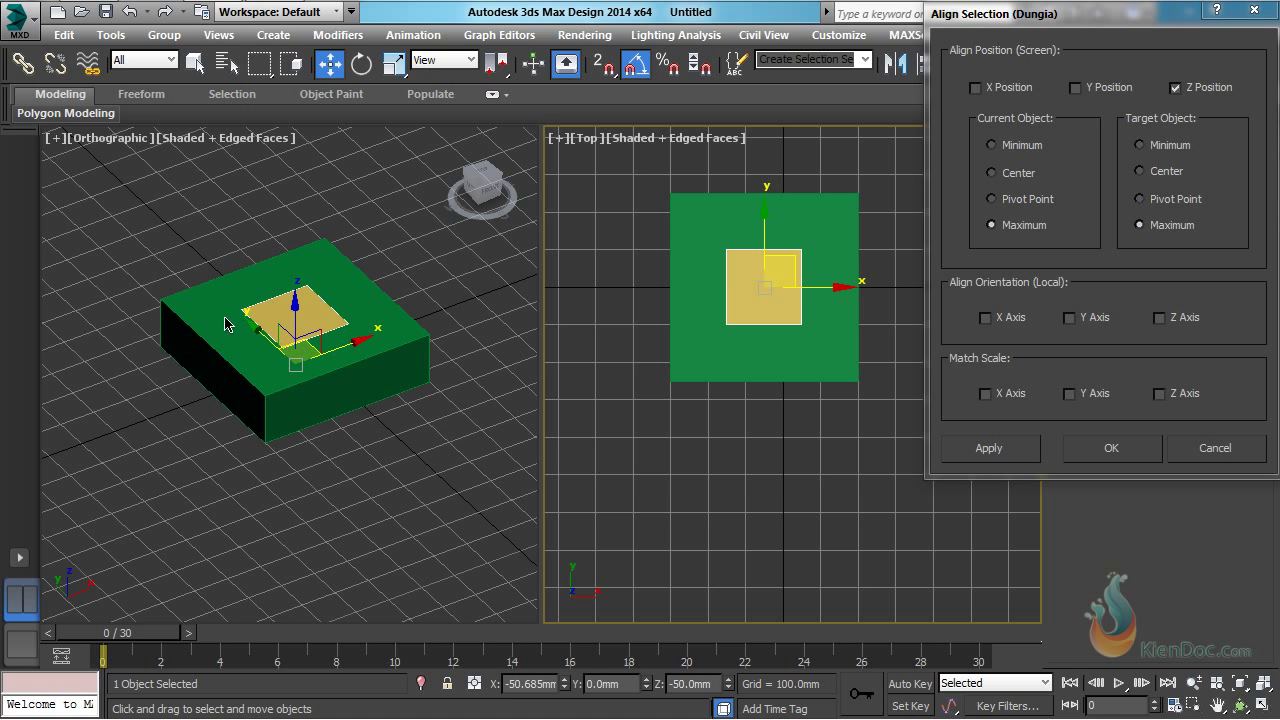
click(1177, 88)
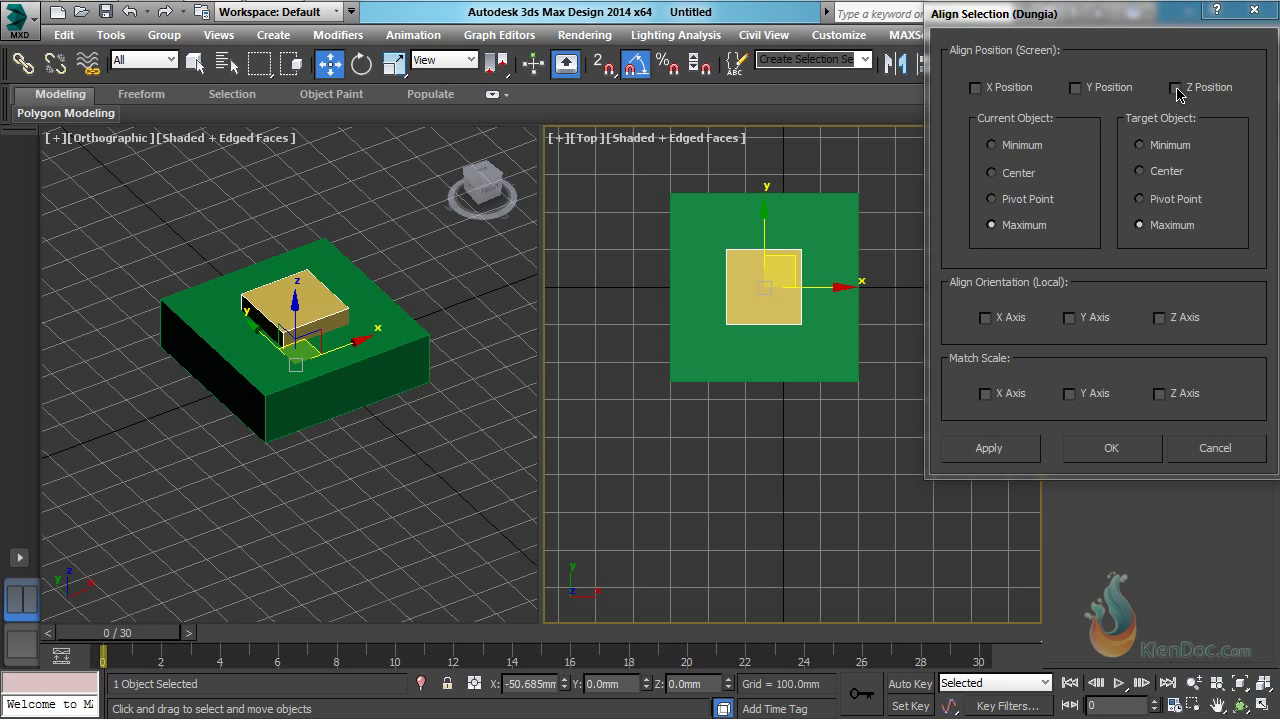
click(1177, 89)
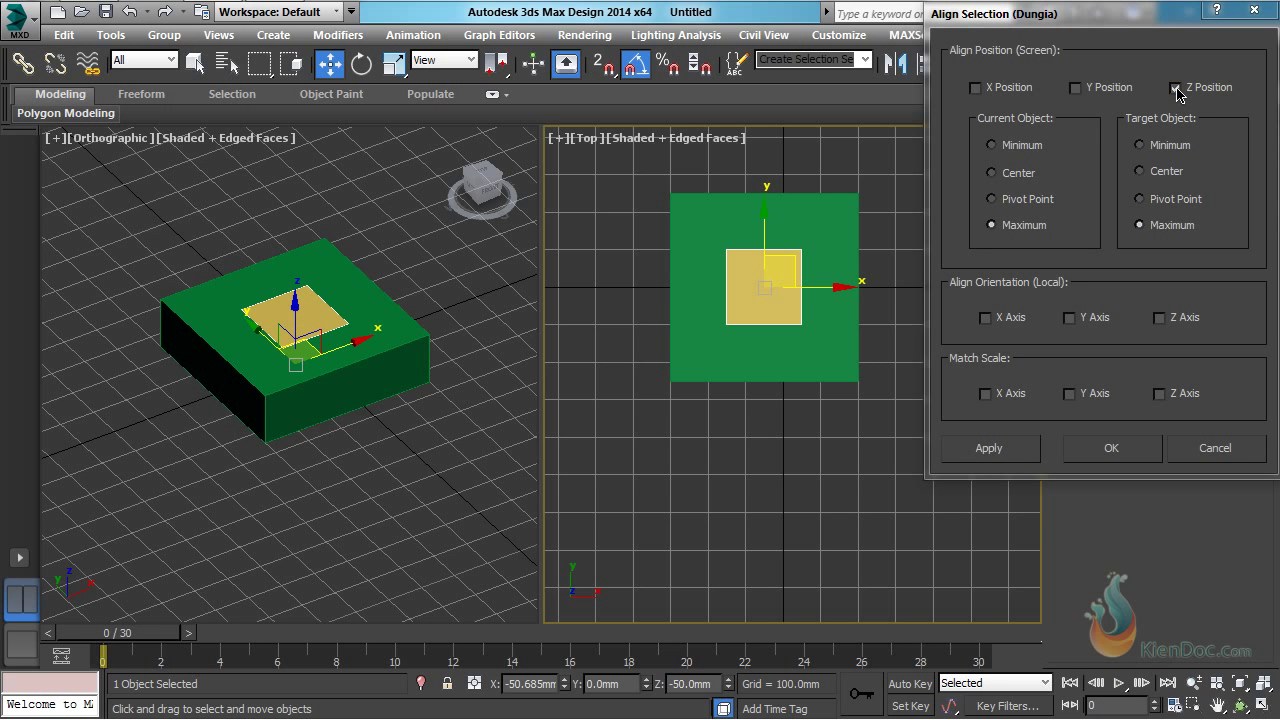
click(990, 448)
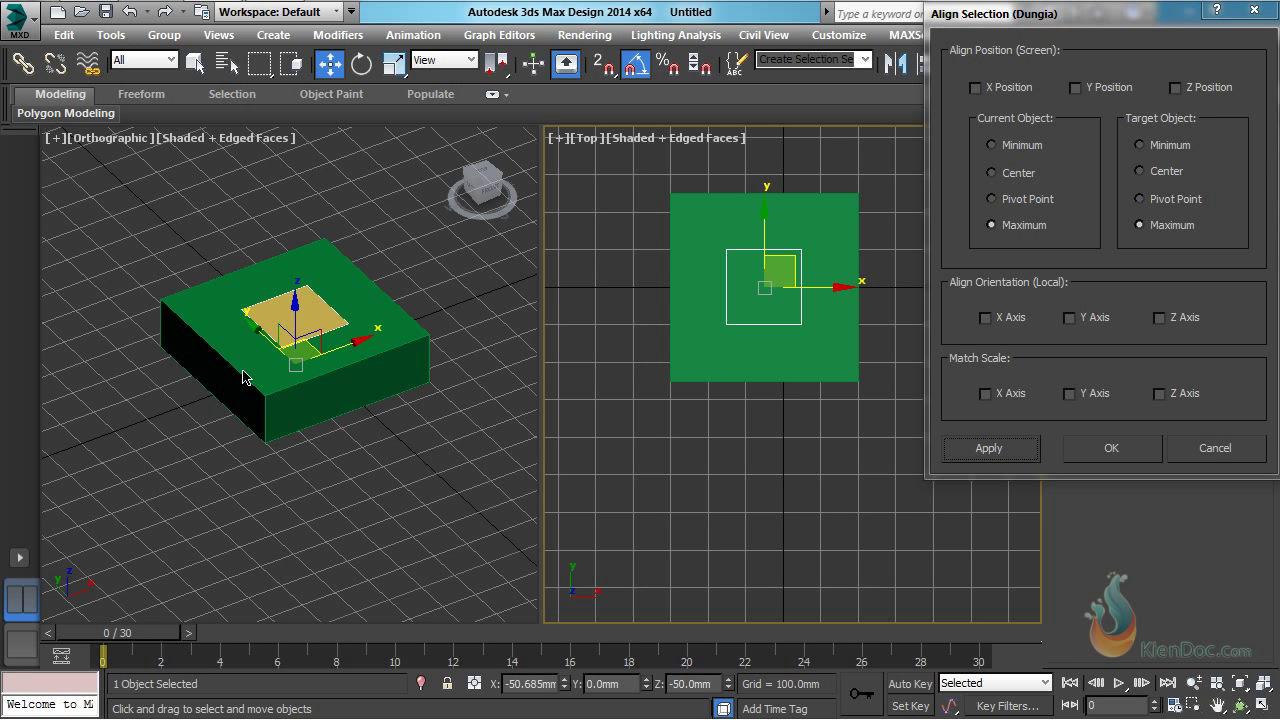
- Align the yellow box's minimum to the green box's maximum in Z position, apply it and finish the alignment
click(1028, 146)
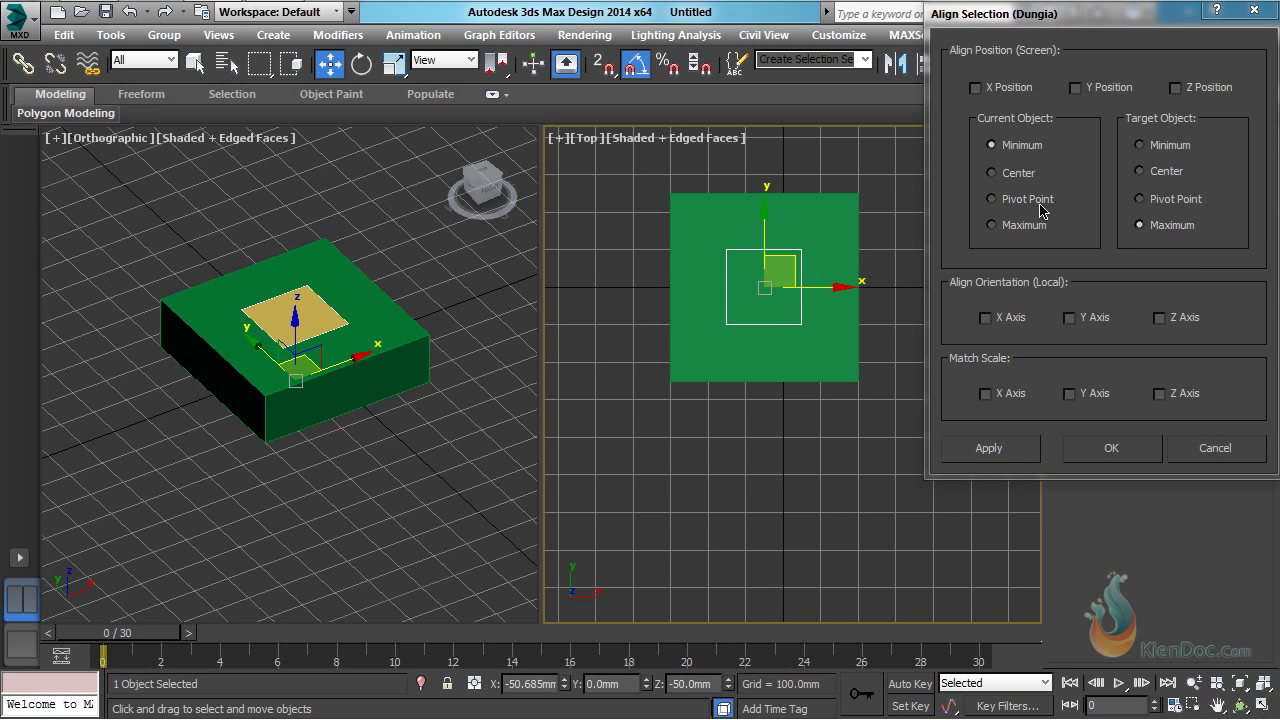
click(1176, 88)
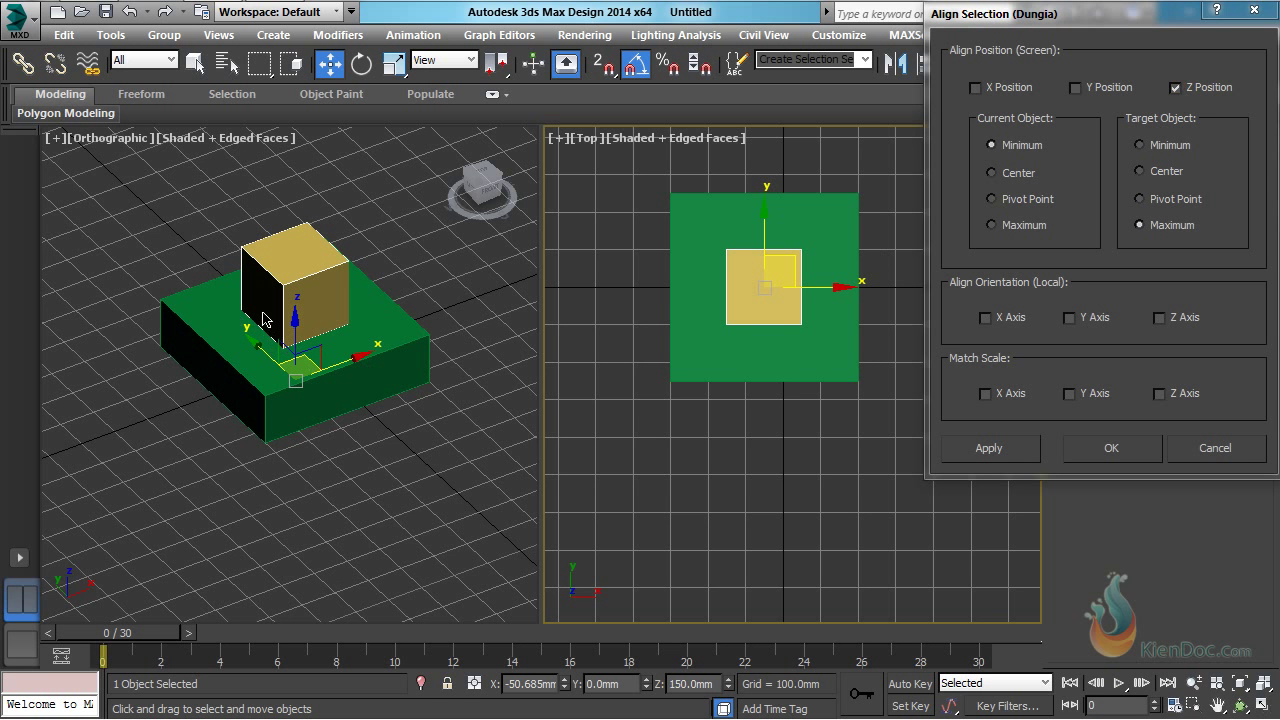
click(990, 449)
click(1112, 449)
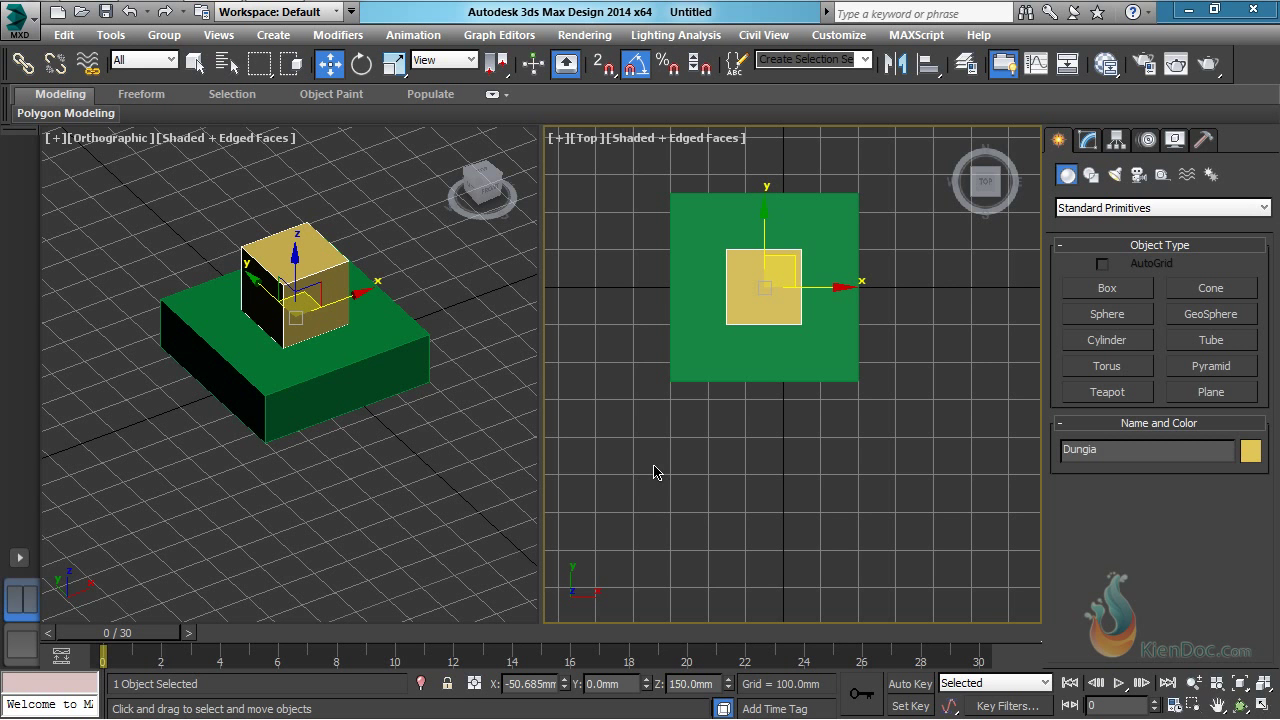
- Rotate the green box about -40 degrees around Z and tilt it freehand around X and Y
click(308, 378)
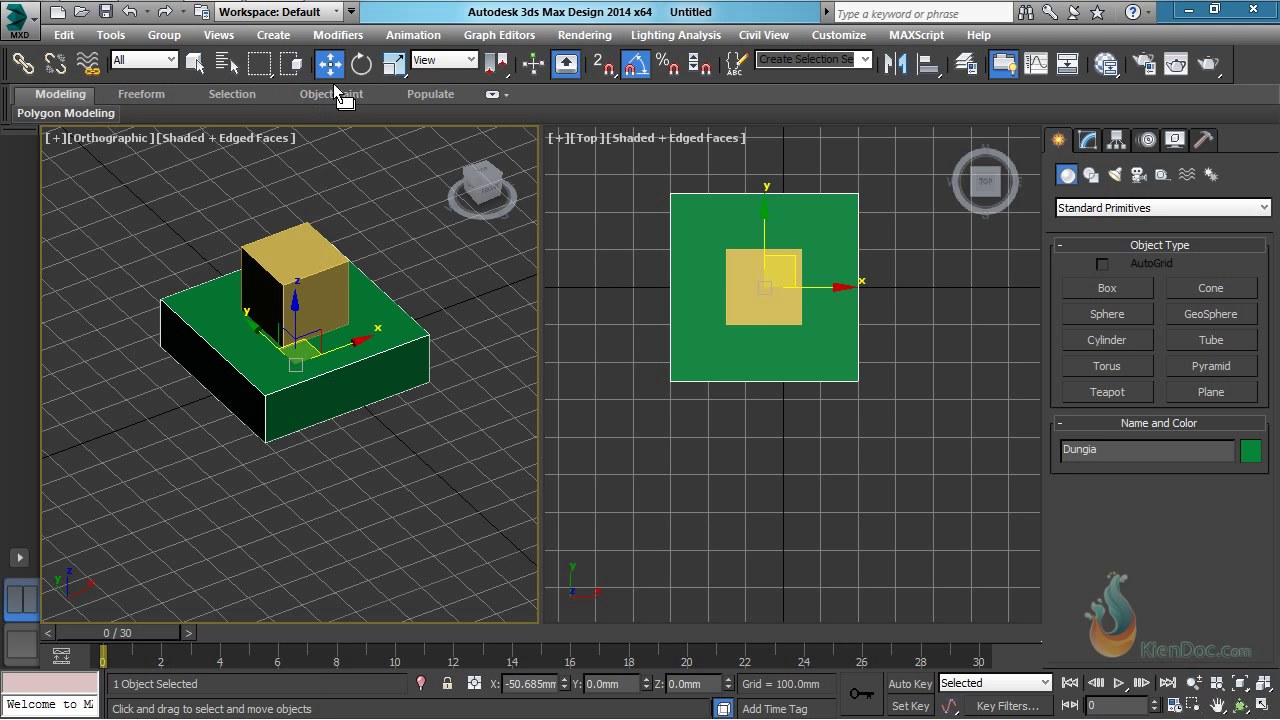
click(361, 63)
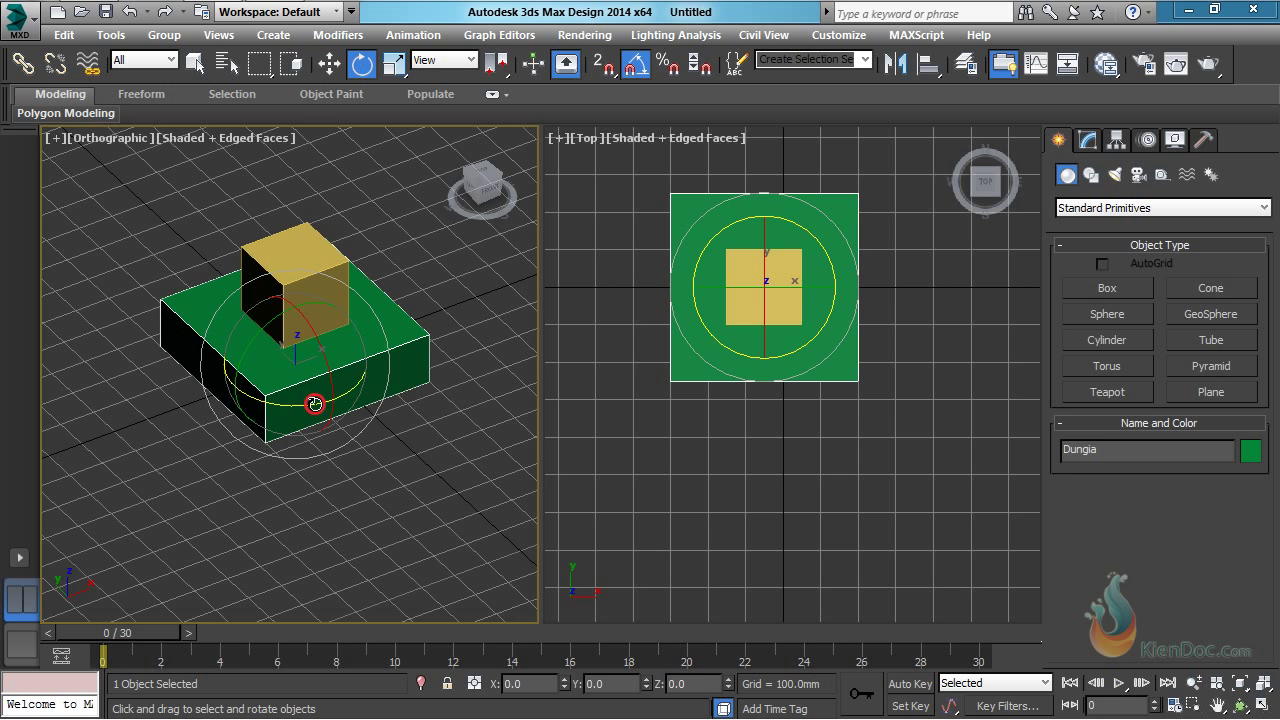
drag(312, 405, 267, 404)
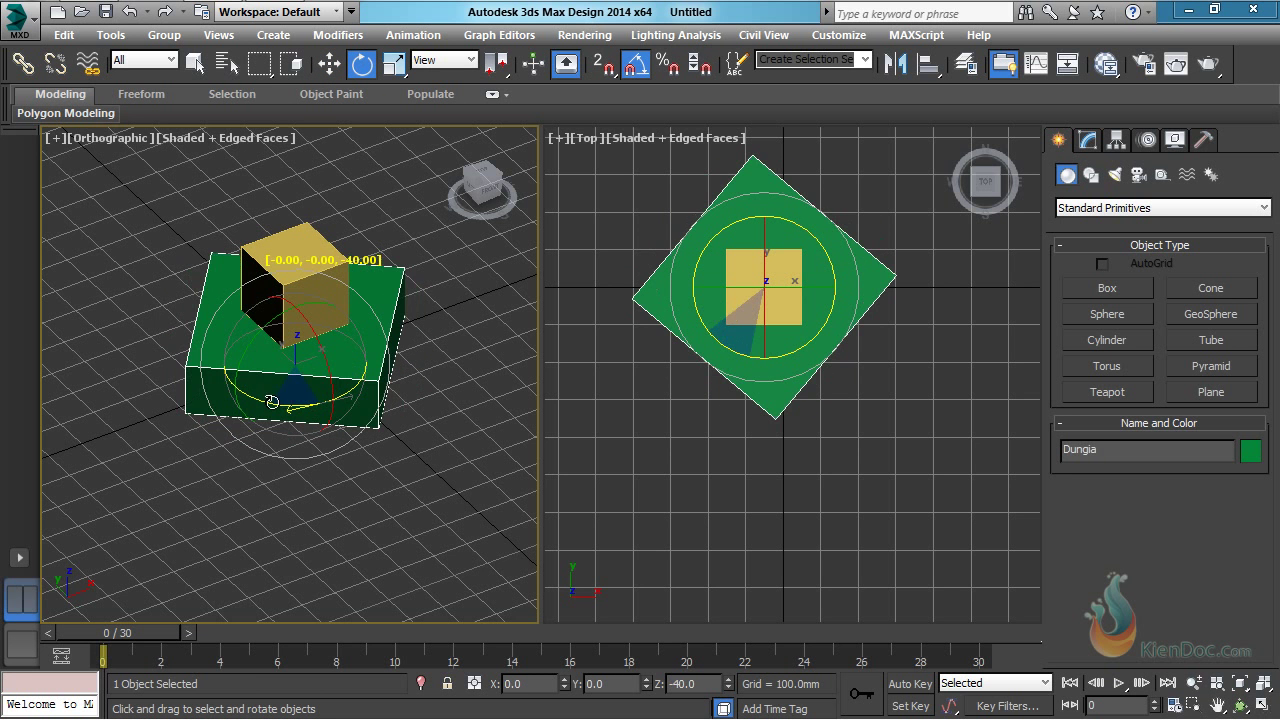
drag(318, 342, 327, 363)
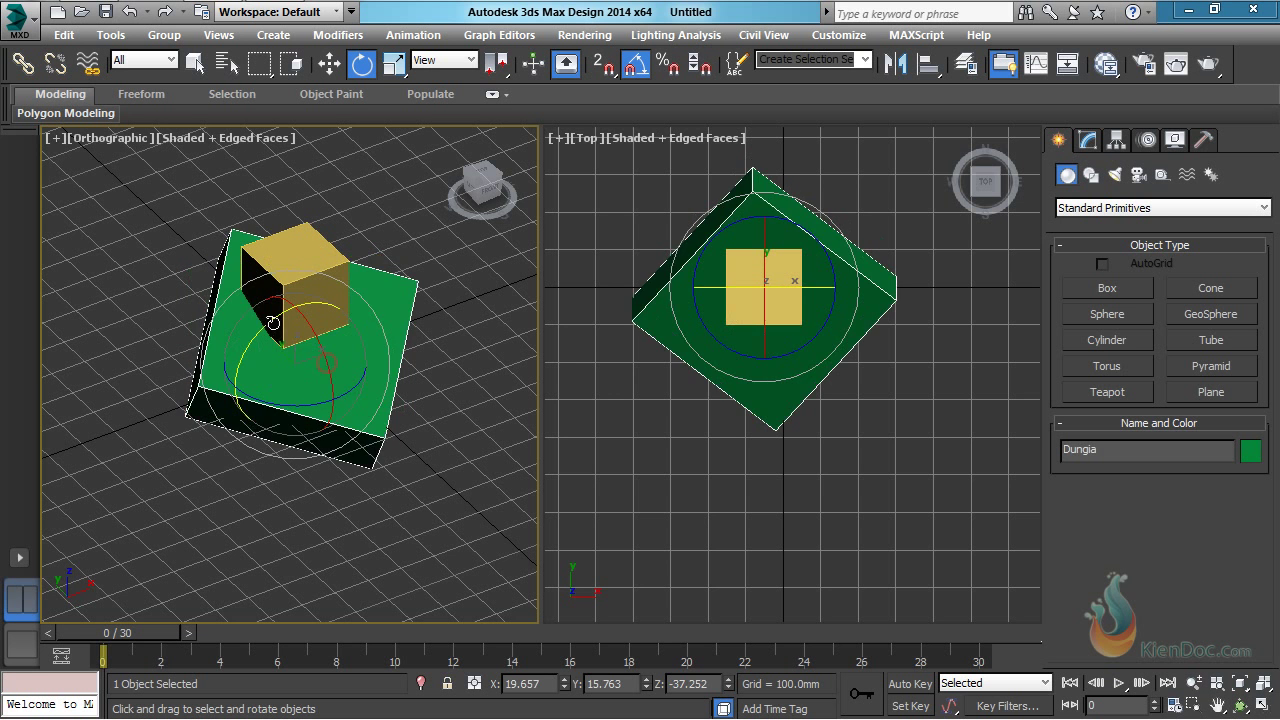
- Move the yellow box along X away from the green box, to about X 518 mm
drag(272, 322, 538, 231)
click(331, 65)
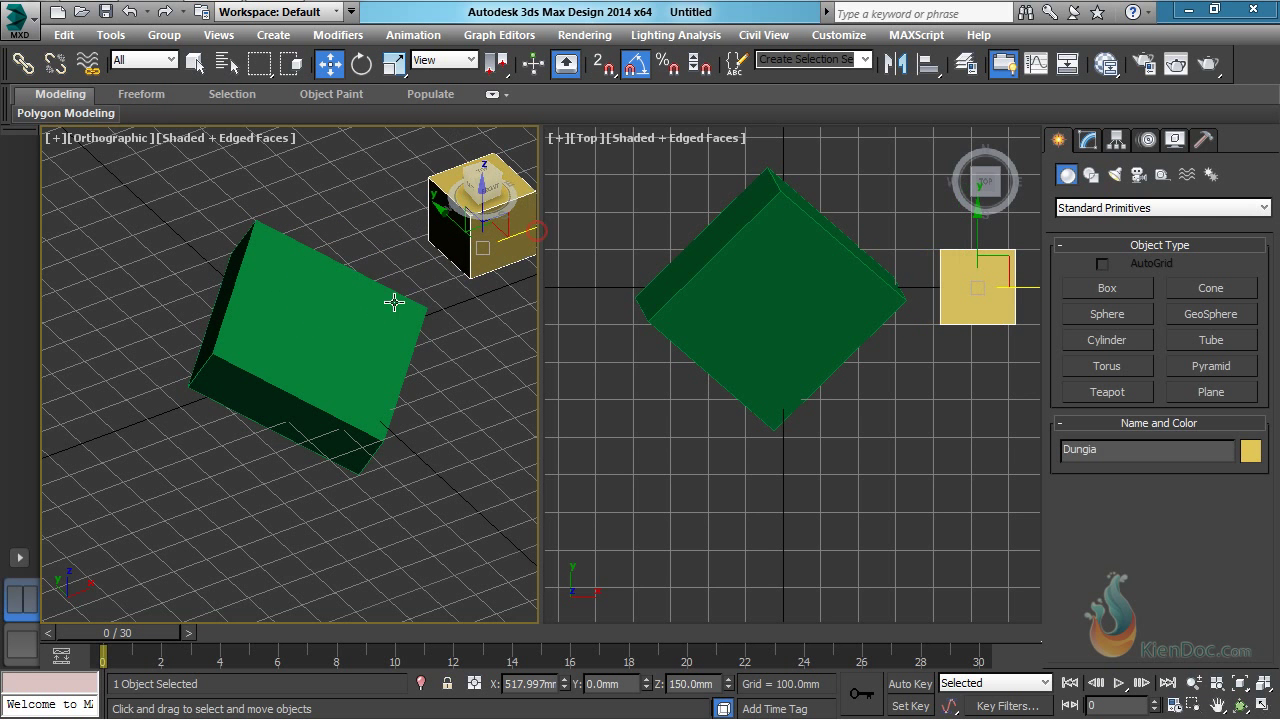
middle_drag(394, 300, 339, 362)
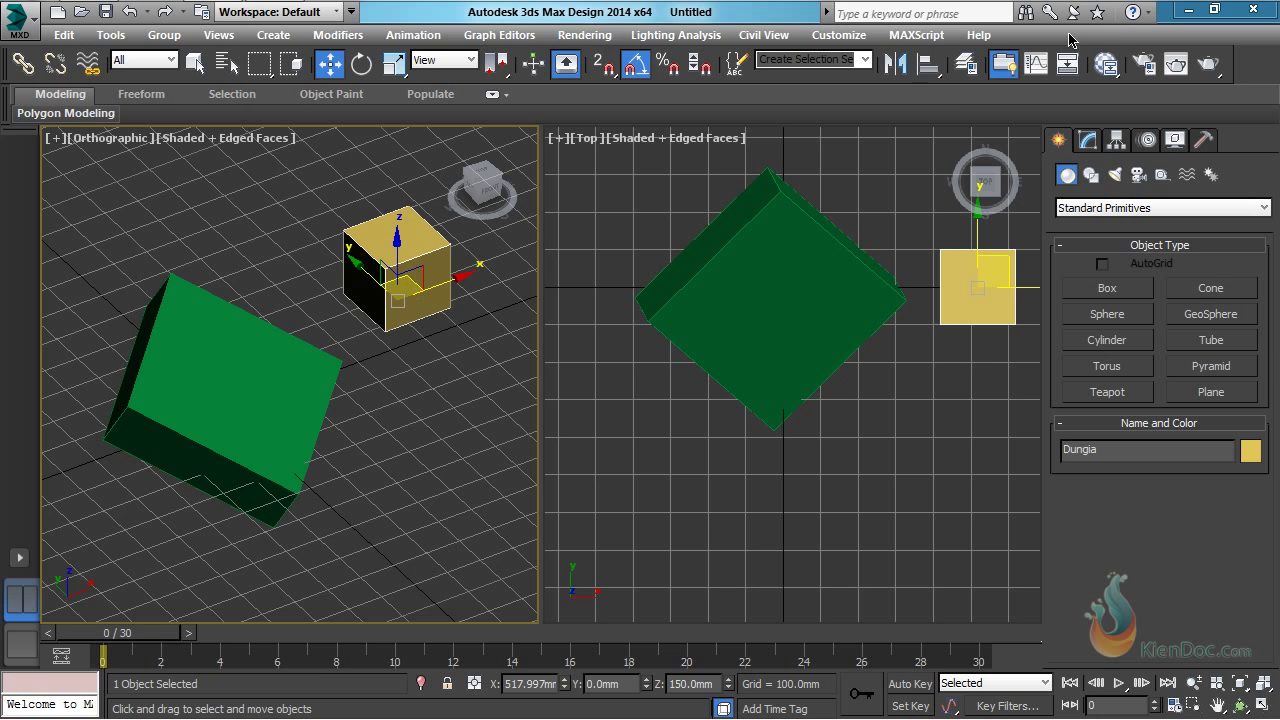
- Align the yellow box's local orientation to the tilted green box on the X, Y and Z axes and apply it
click(928, 66)
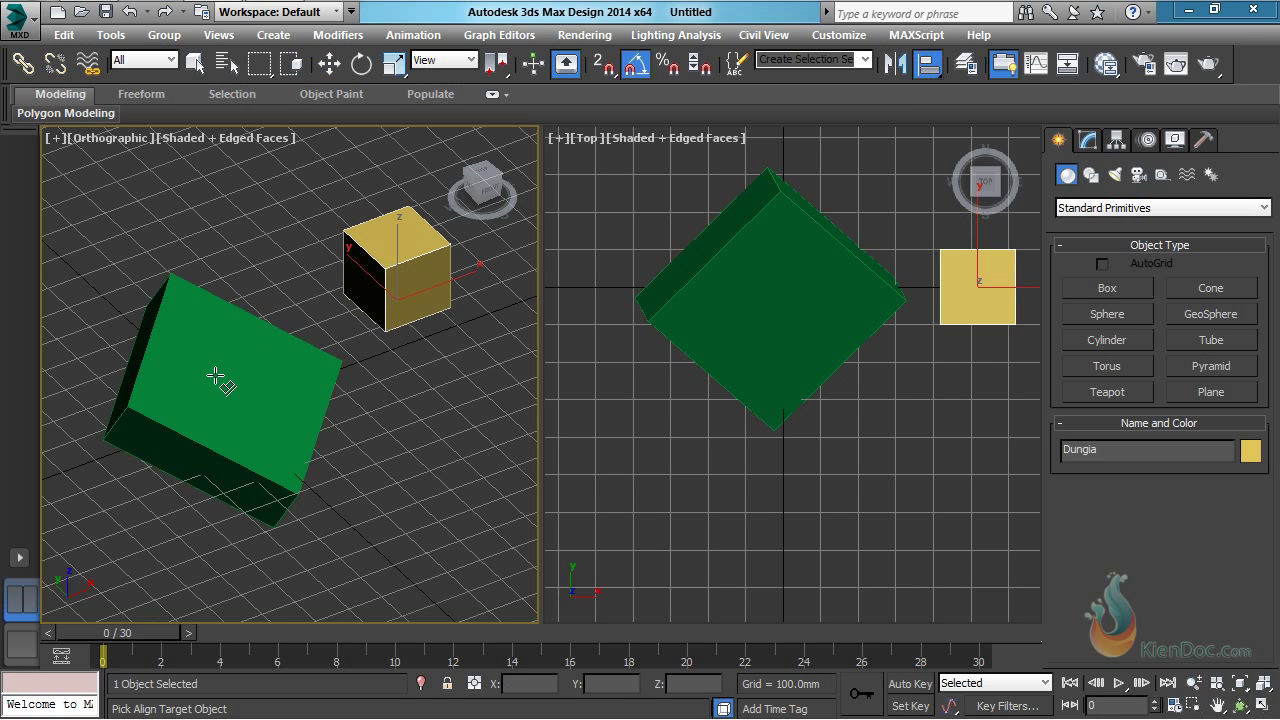
click(217, 378)
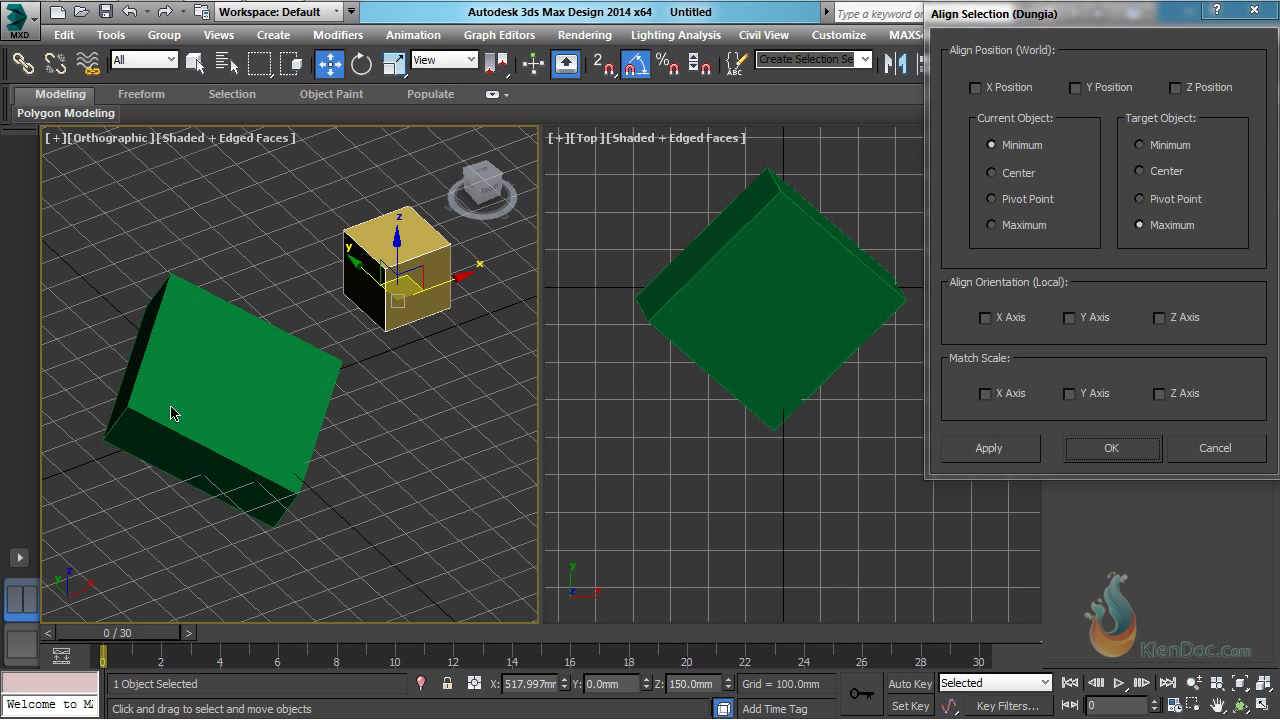
click(985, 318)
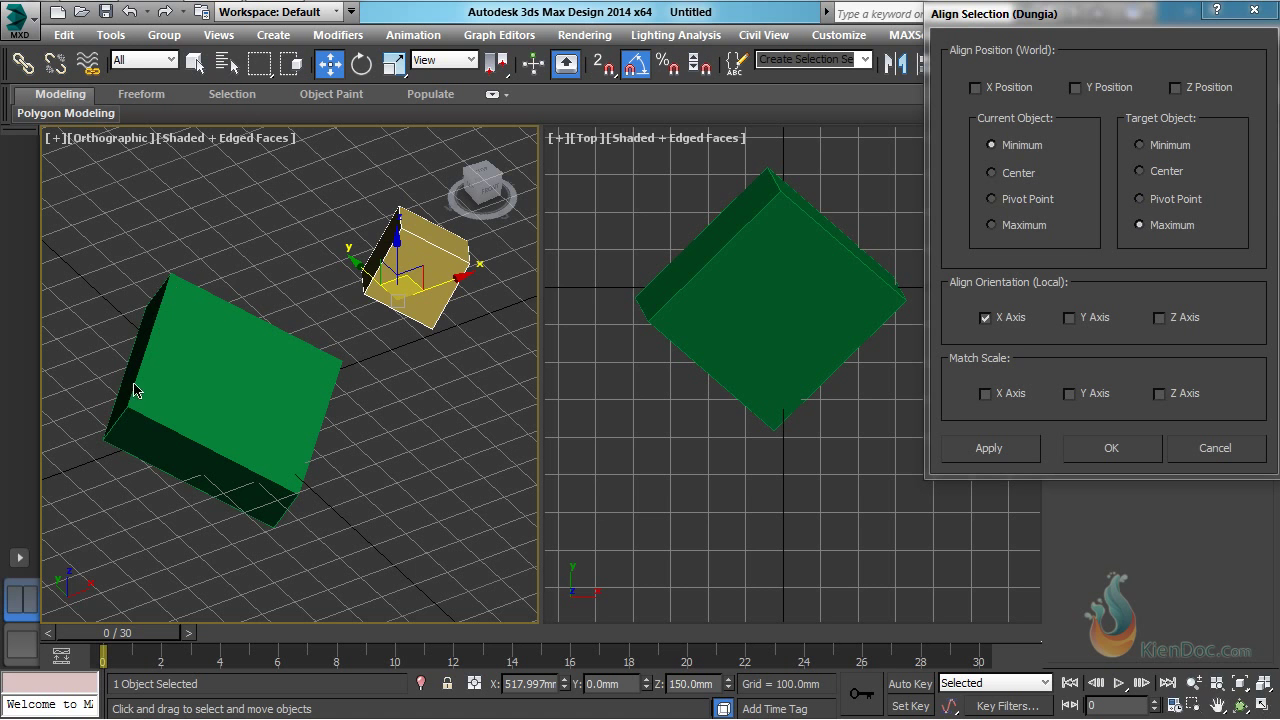
click(1069, 318)
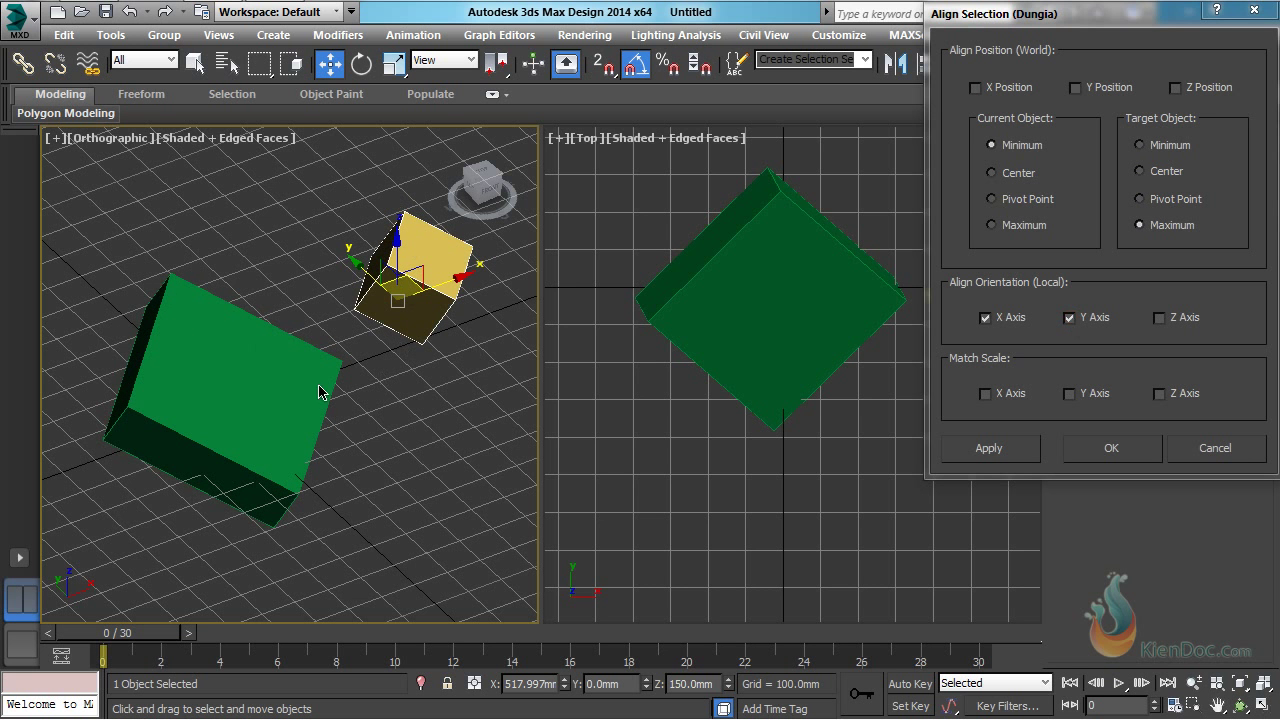
click(1165, 319)
click(980, 450)
click(1112, 449)
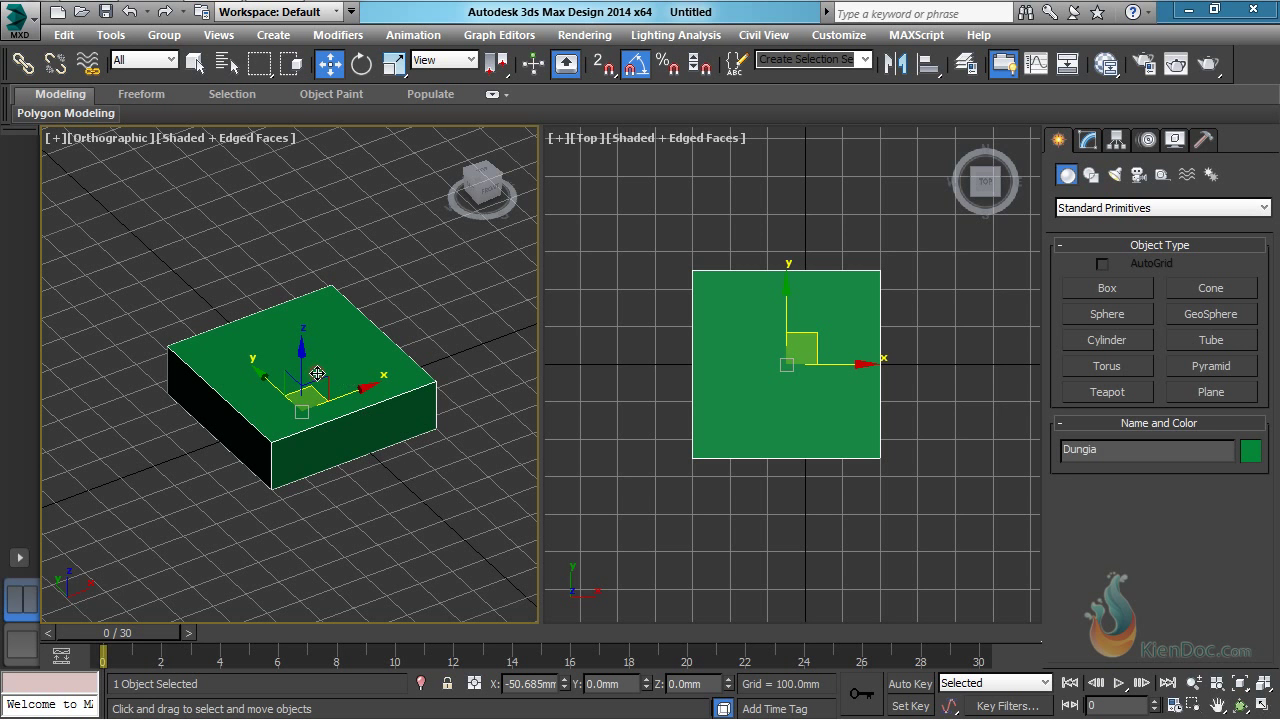
- Clone the flat green box as an independent copy and move the copy along X to about -628 mm
key(ctrl+v)
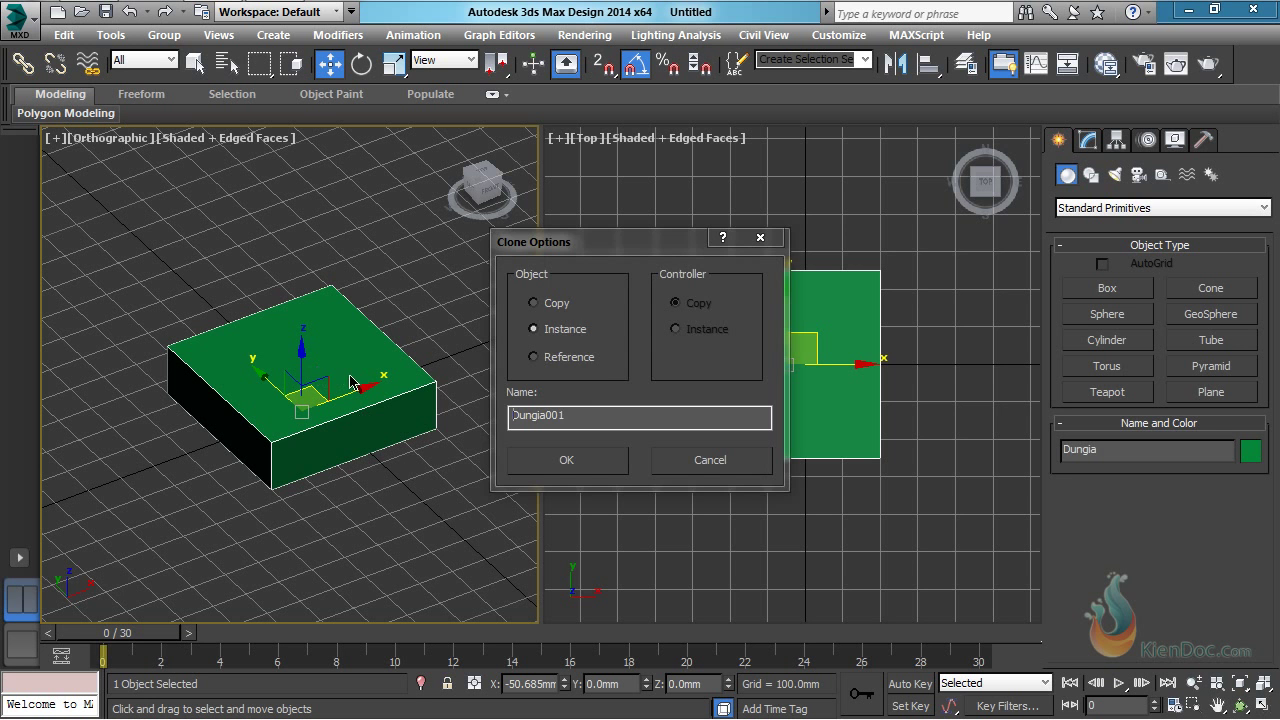
click(534, 303)
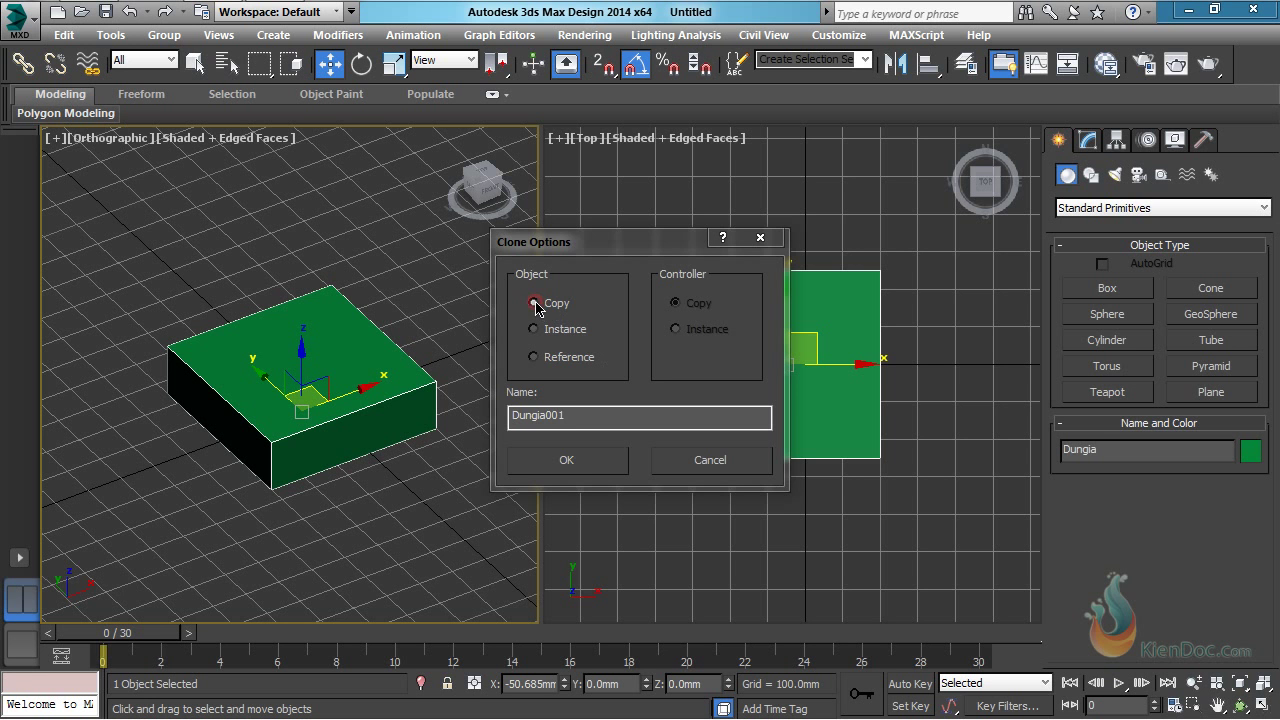
click(566, 462)
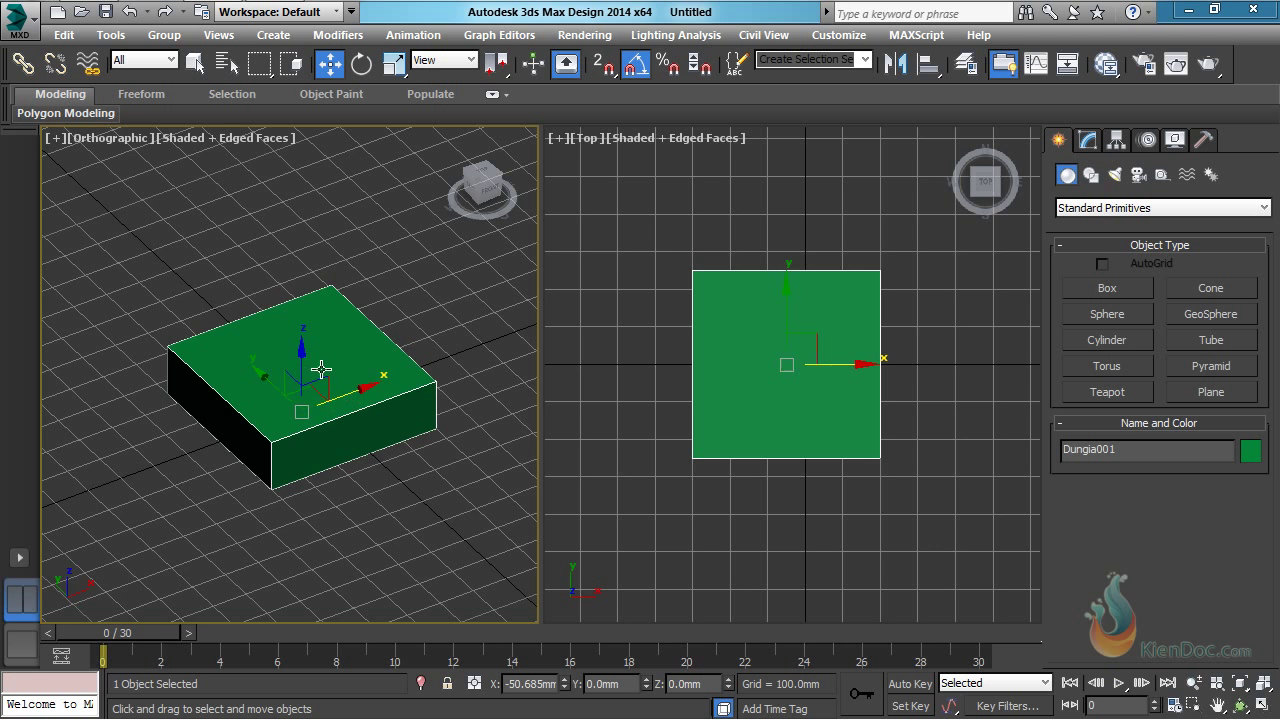
drag(362, 392, 172, 445)
middle_drag(262, 486, 354, 447)
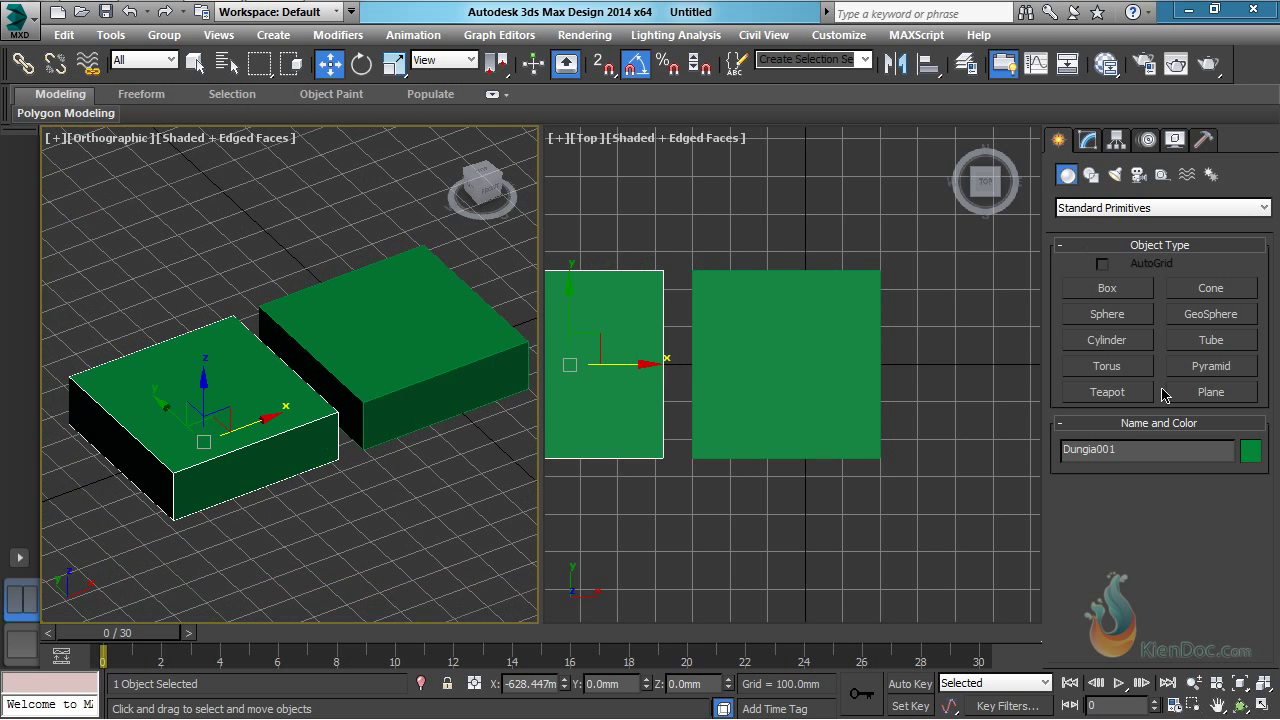
- Change the copied box's object color to dark yellow
click(1250, 452)
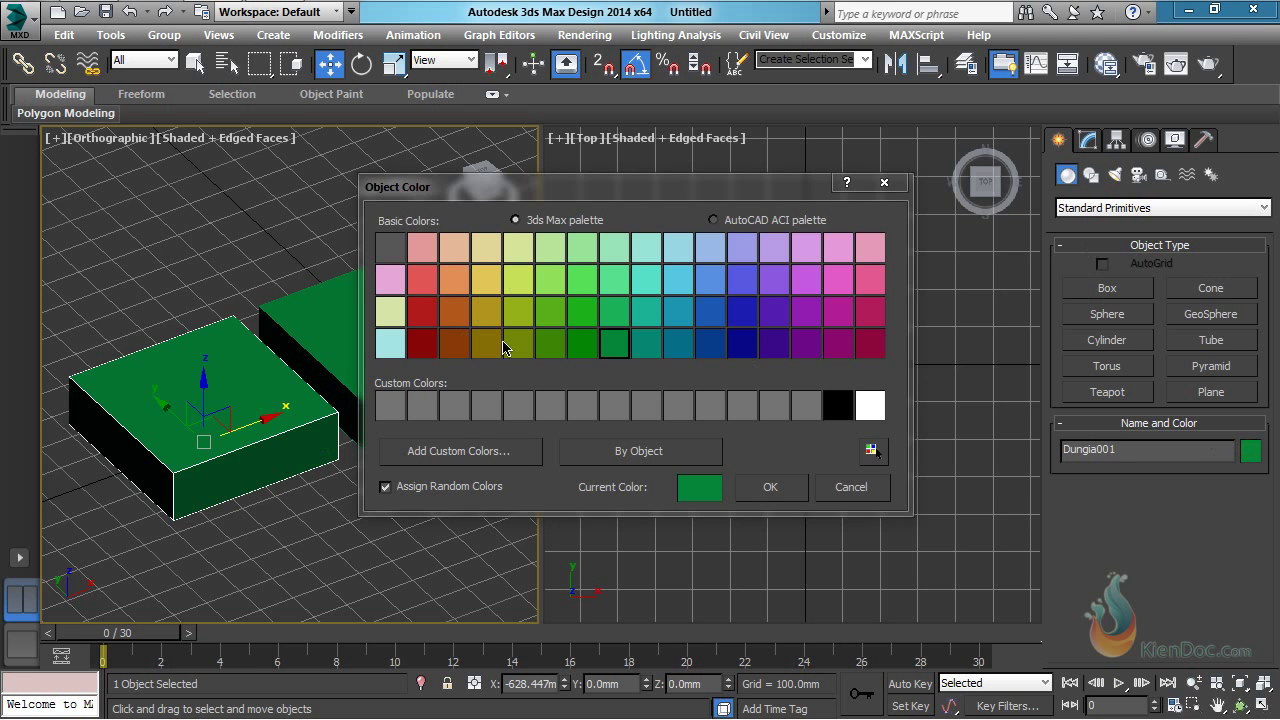
click(486, 312)
click(770, 488)
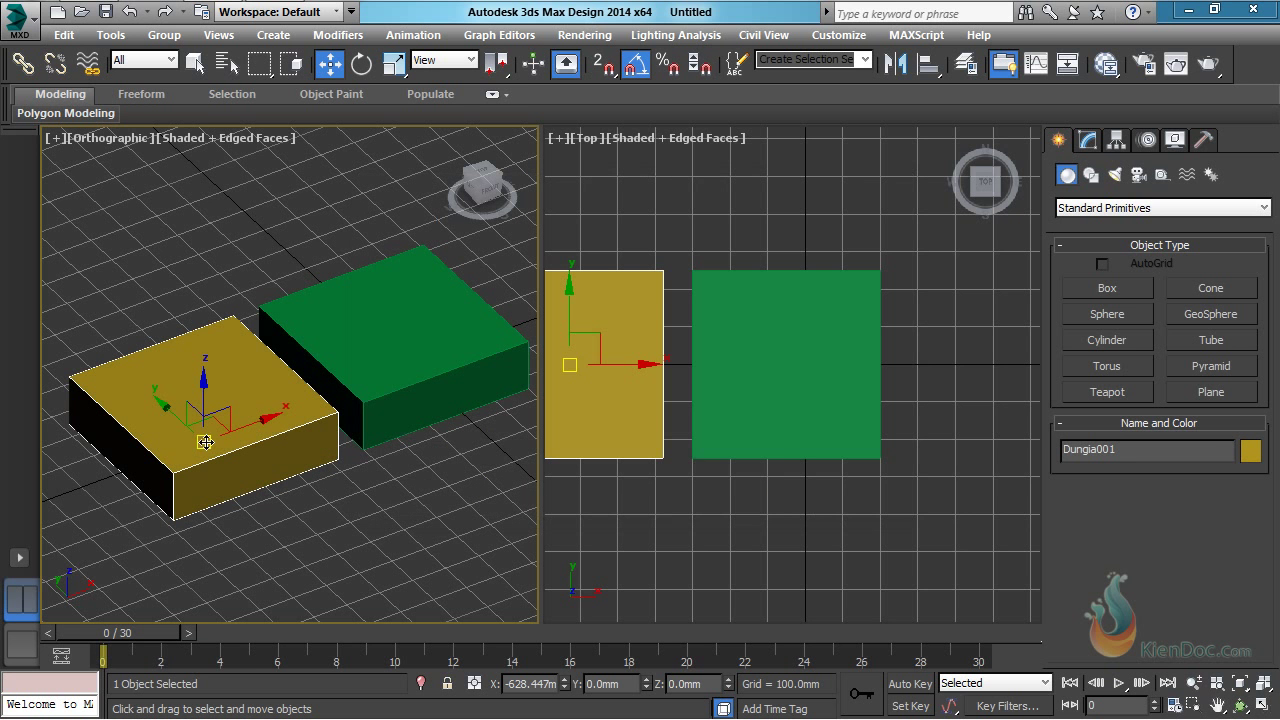
- Scale the yellow copy down in the XY plane, keeping its height, and deselect it
click(394, 63)
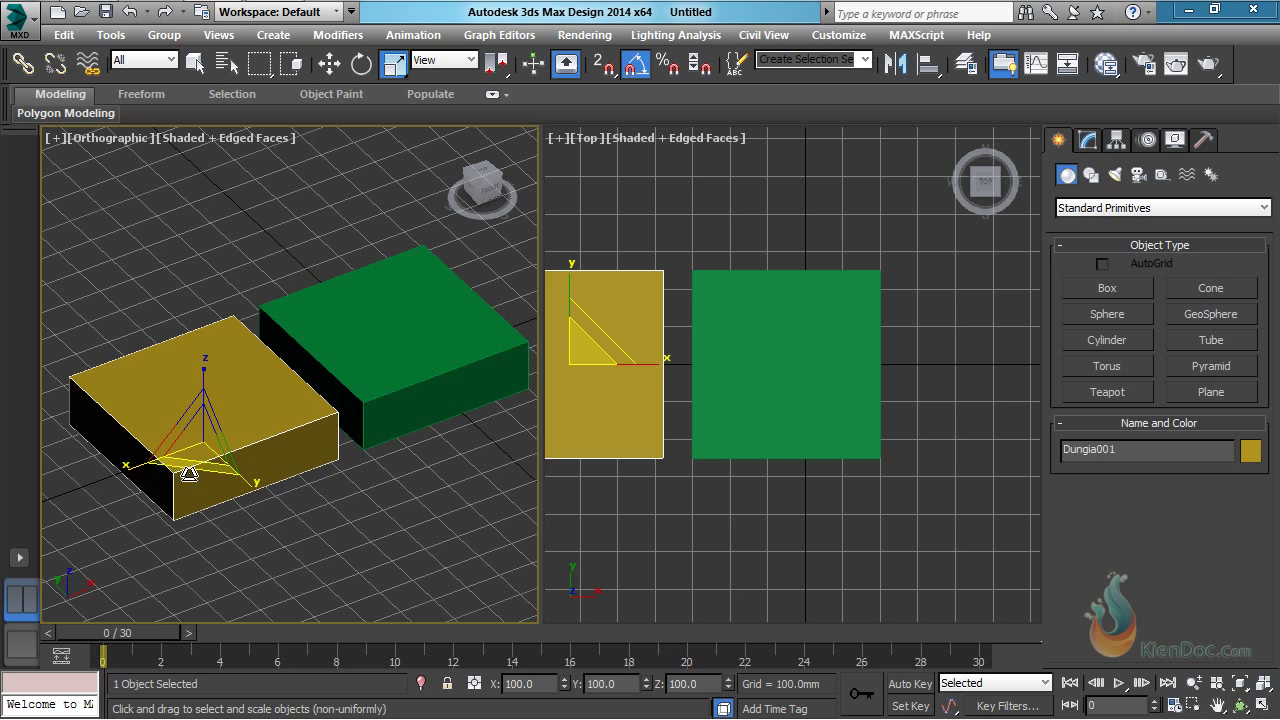
drag(189, 474, 199, 443)
click(387, 514)
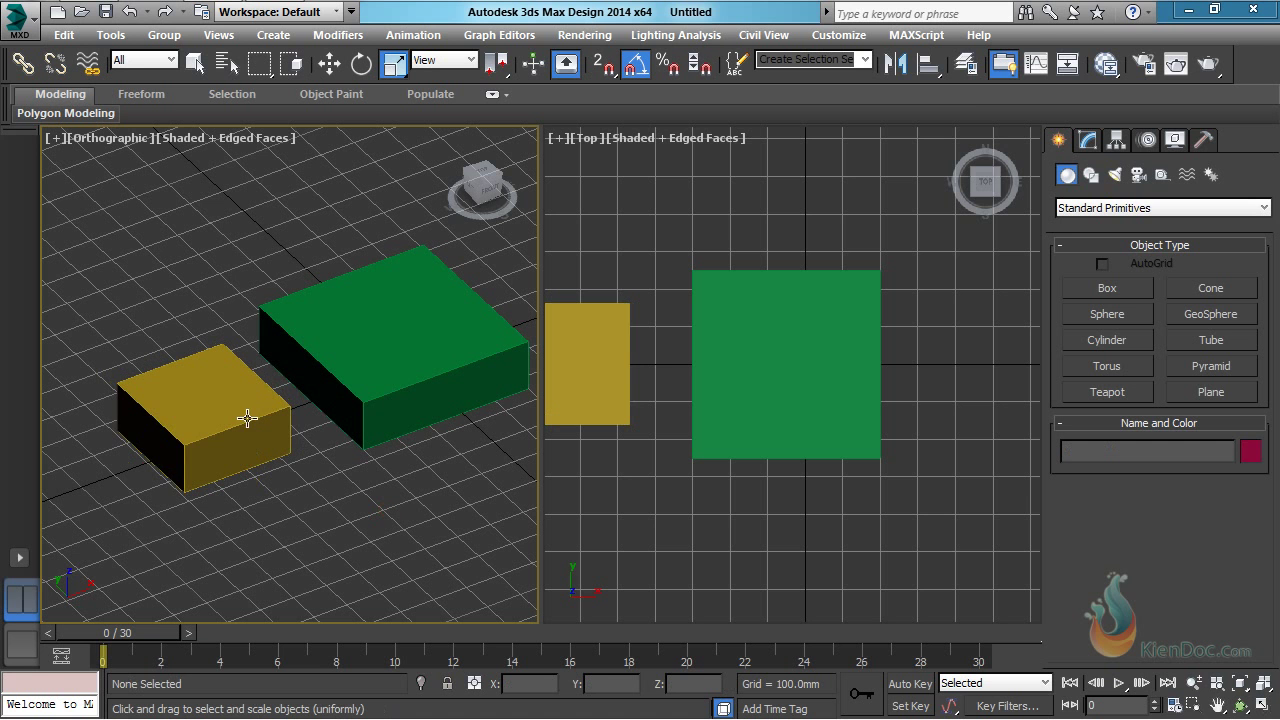
- Use Align to match the yellow box's scale to the green box on the X and Y axes
click(248, 418)
click(928, 66)
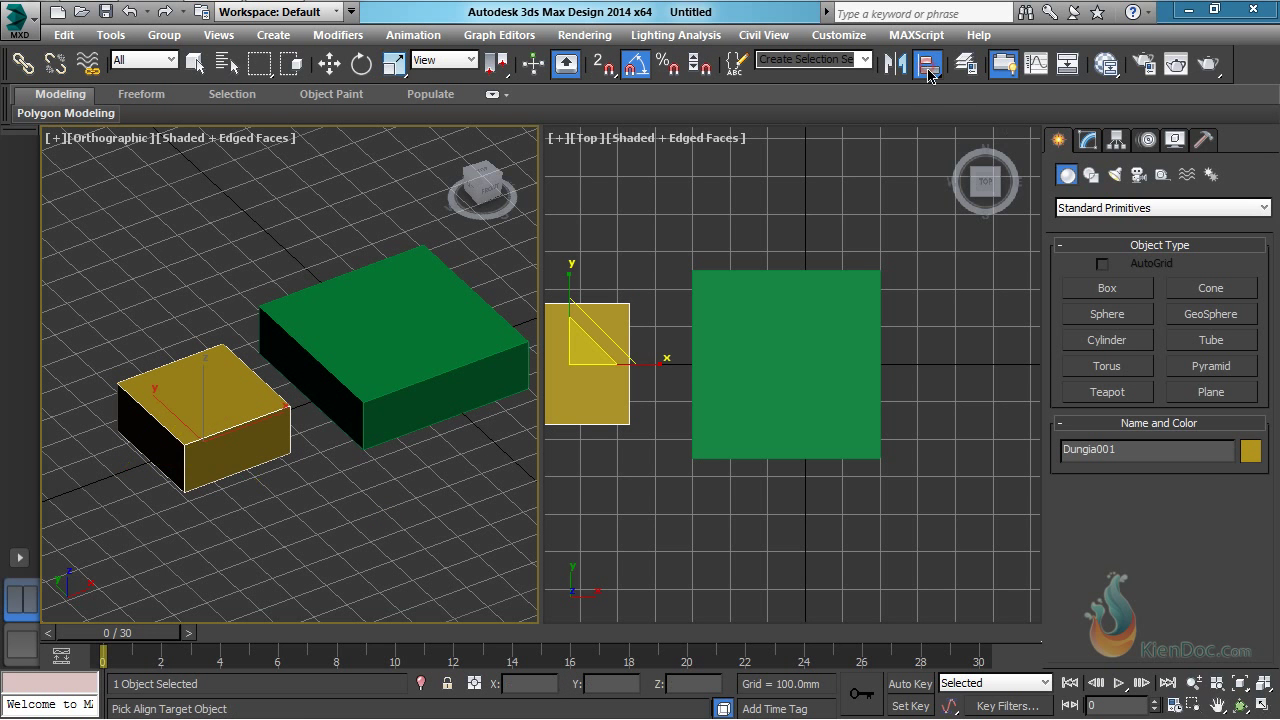
click(416, 345)
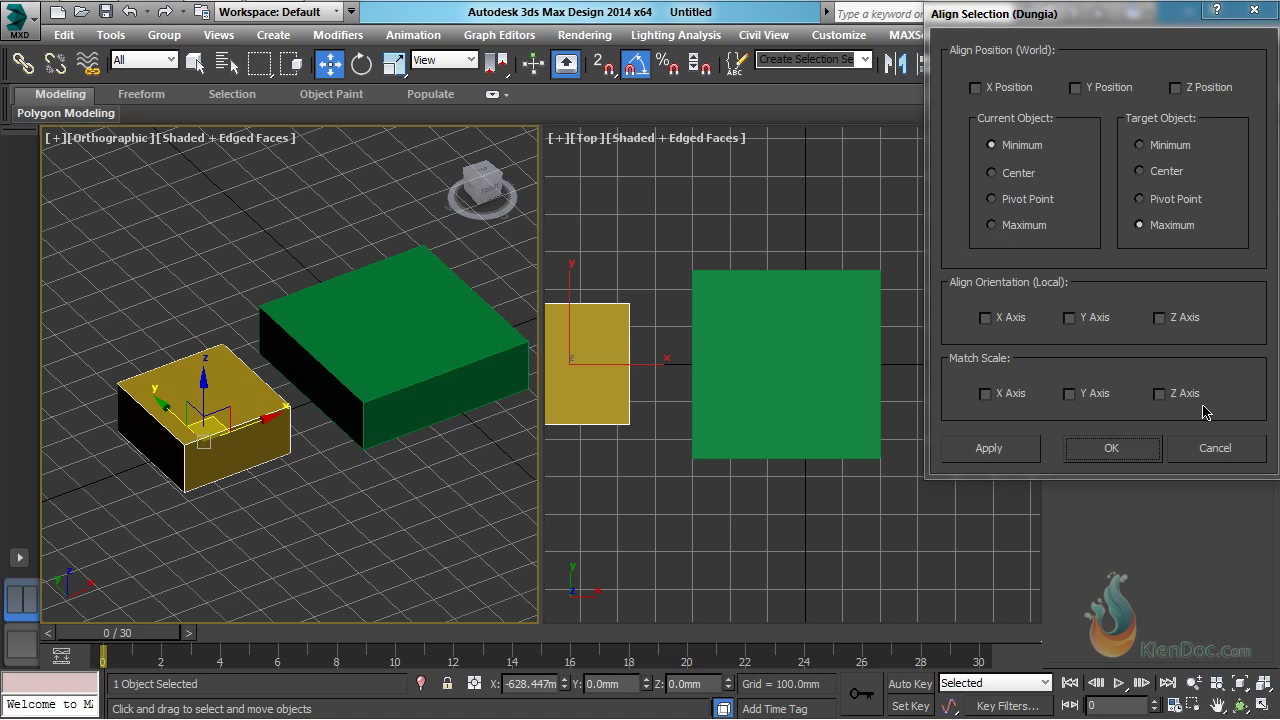
click(986, 394)
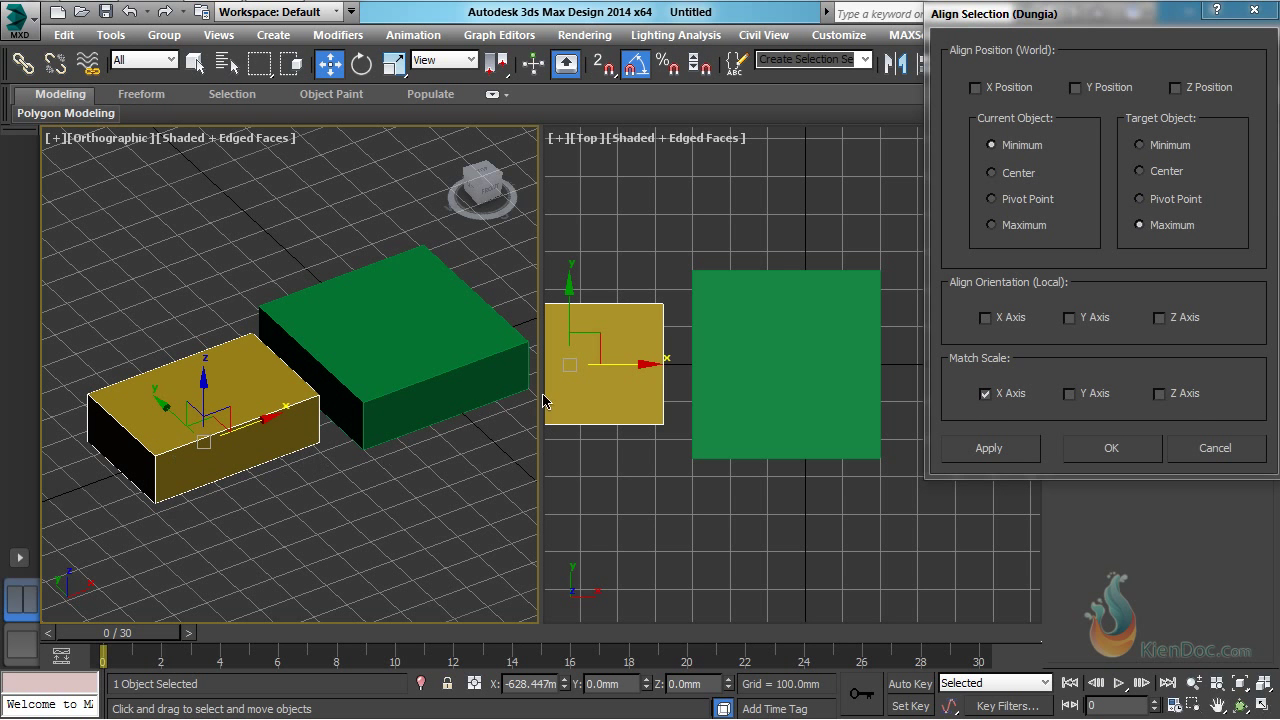
click(1070, 393)
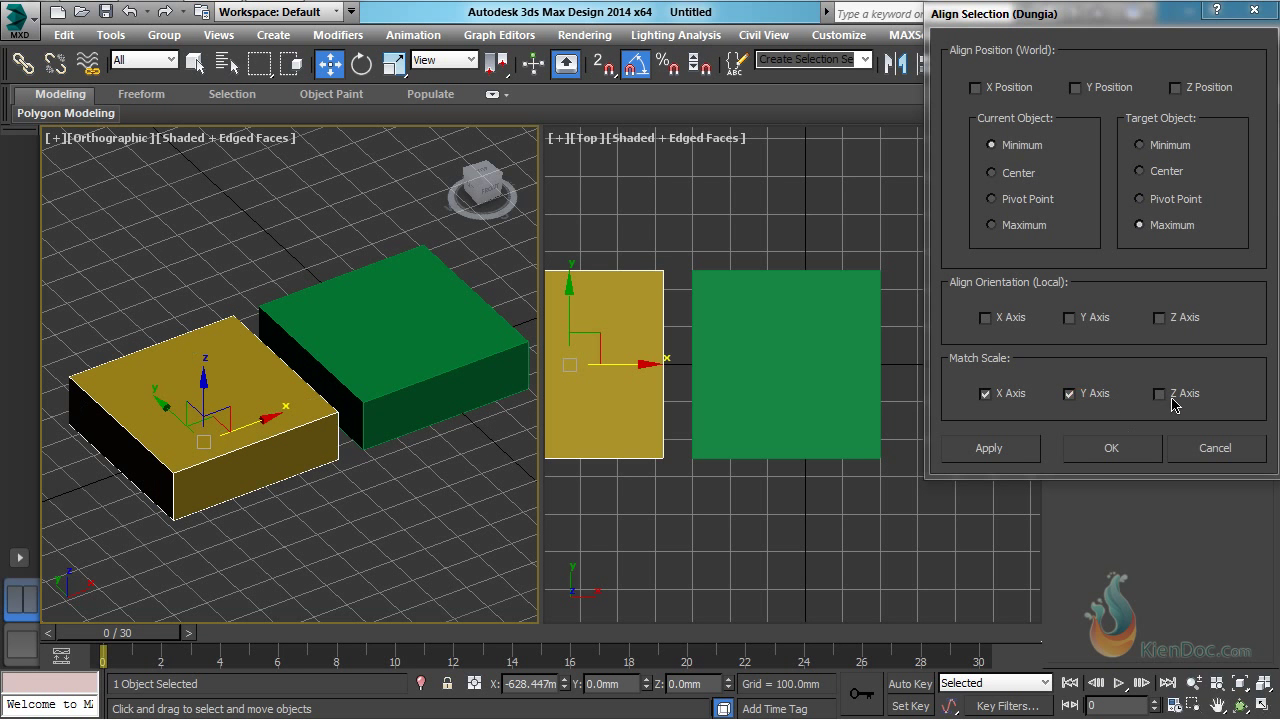
click(1111, 448)
middle_drag(434, 397, 421, 392)
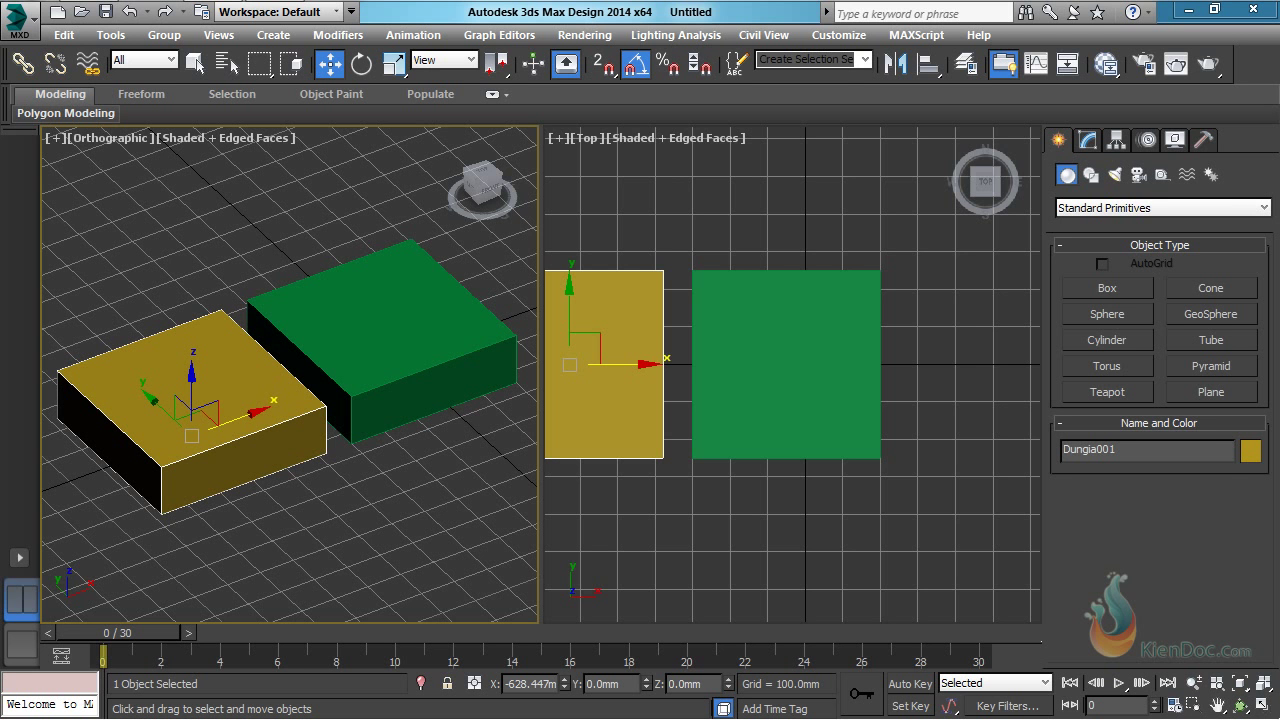
scroll(797, 403, up, 5)
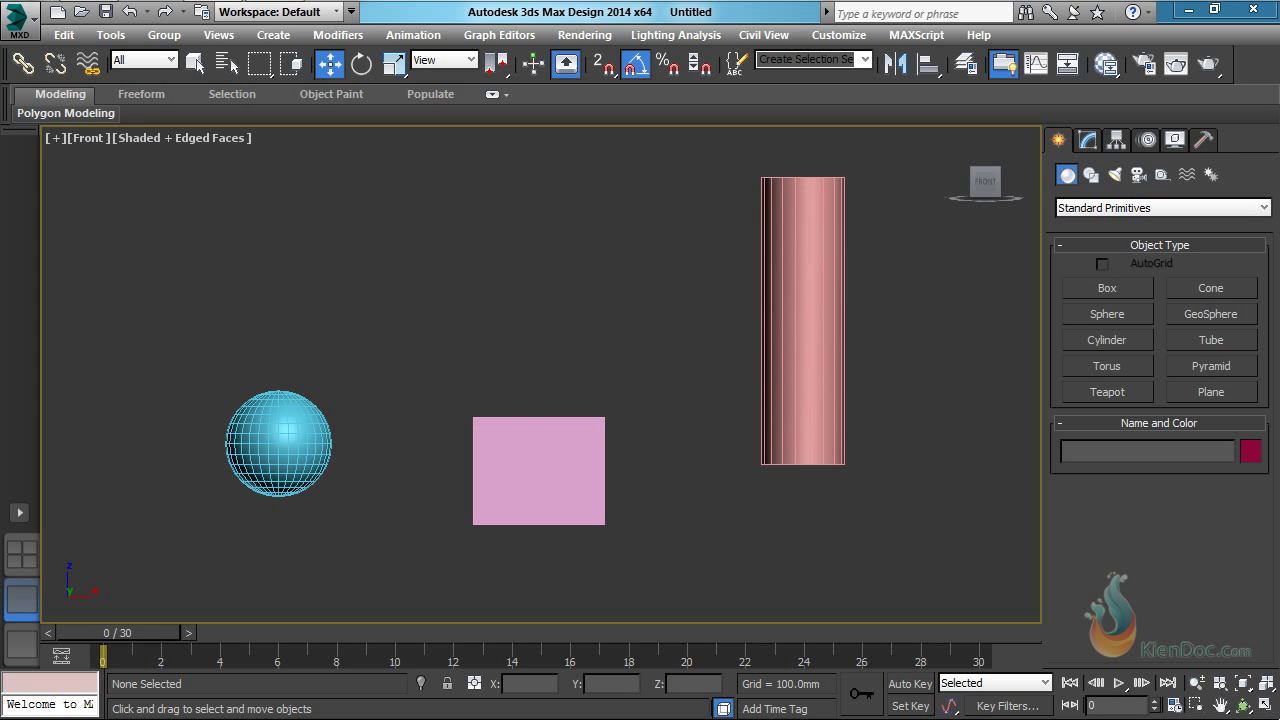
- Examine the sphere, box and cylinder in Perspective and Front views, including the position of the cylinder's pivot
click(271, 449)
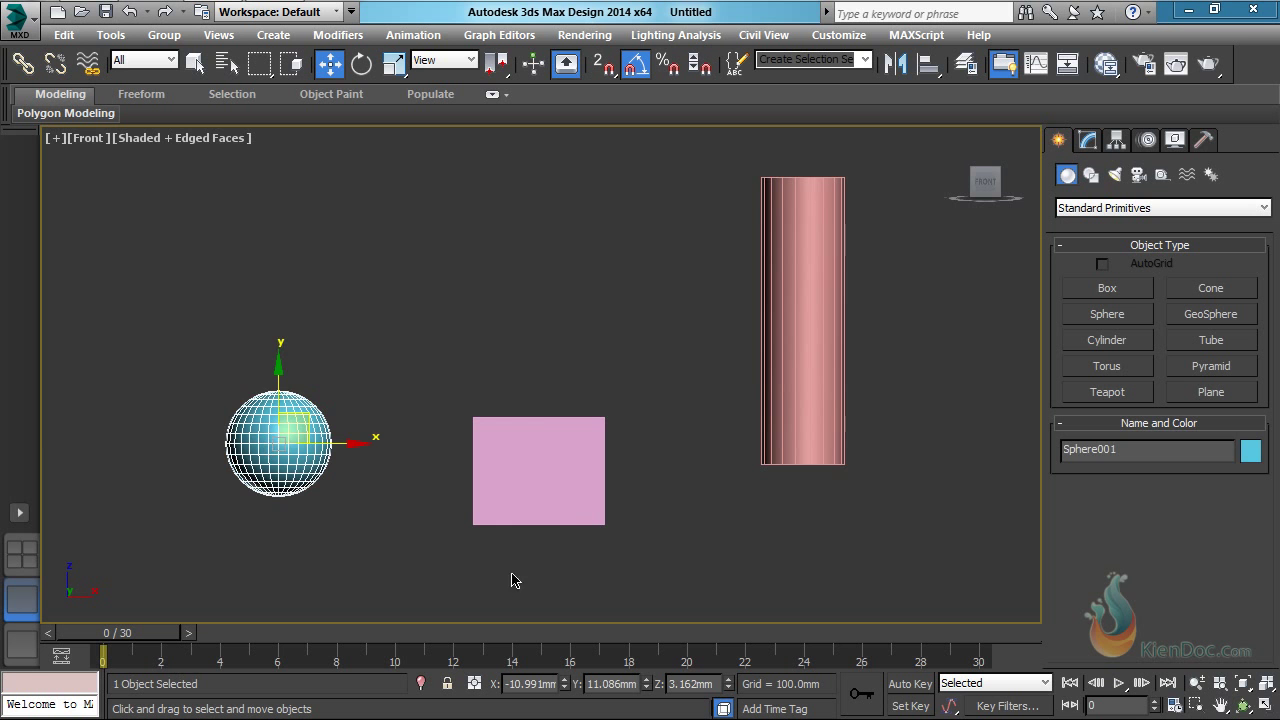
click(533, 494)
click(804, 380)
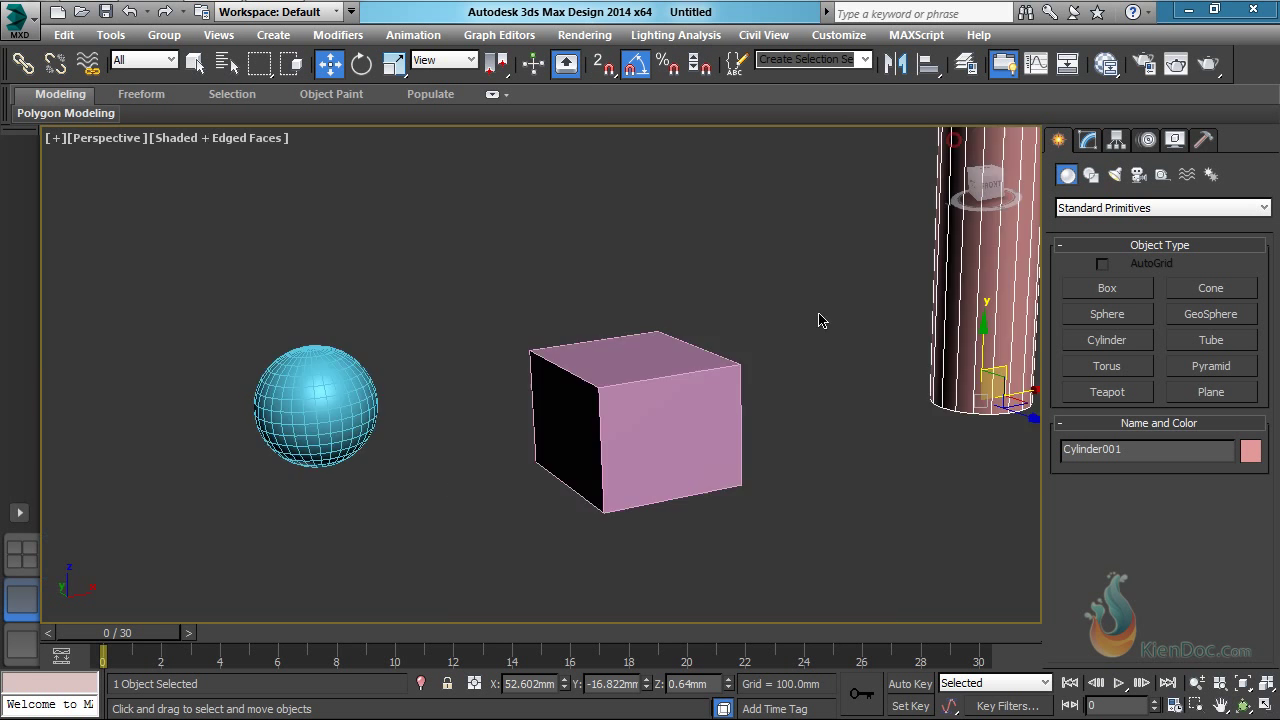
key(p)
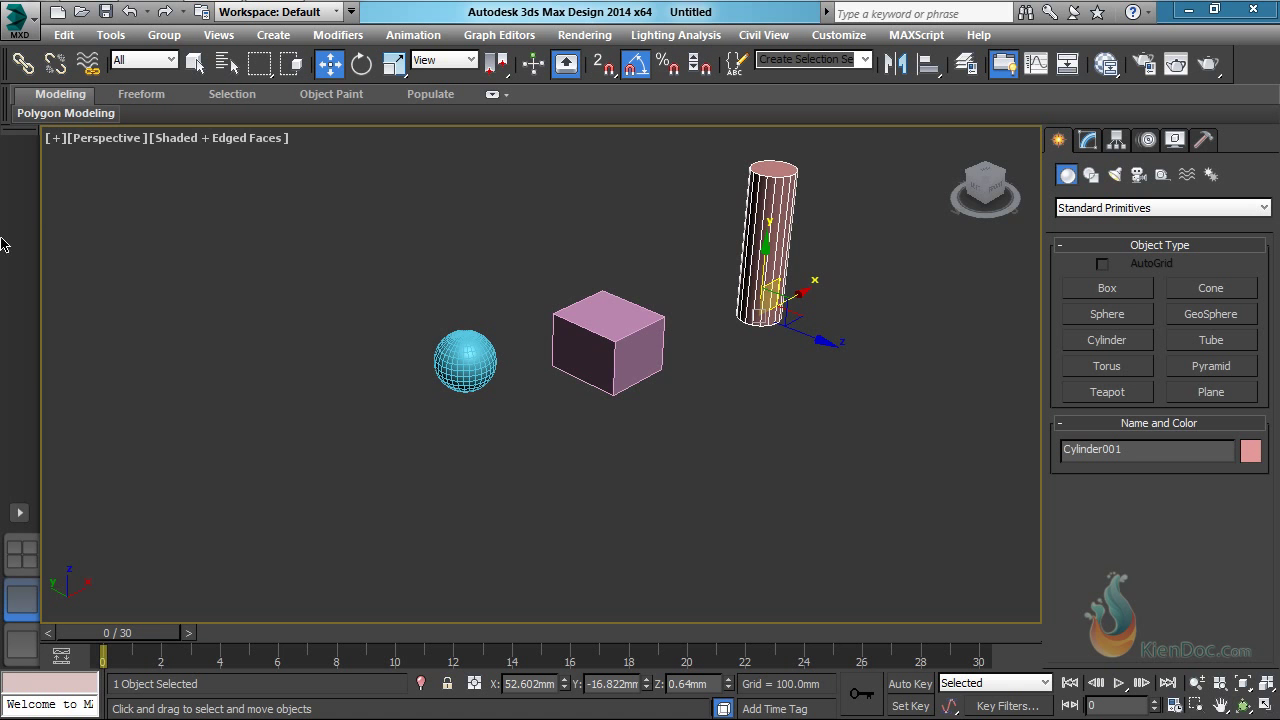
click(125, 140)
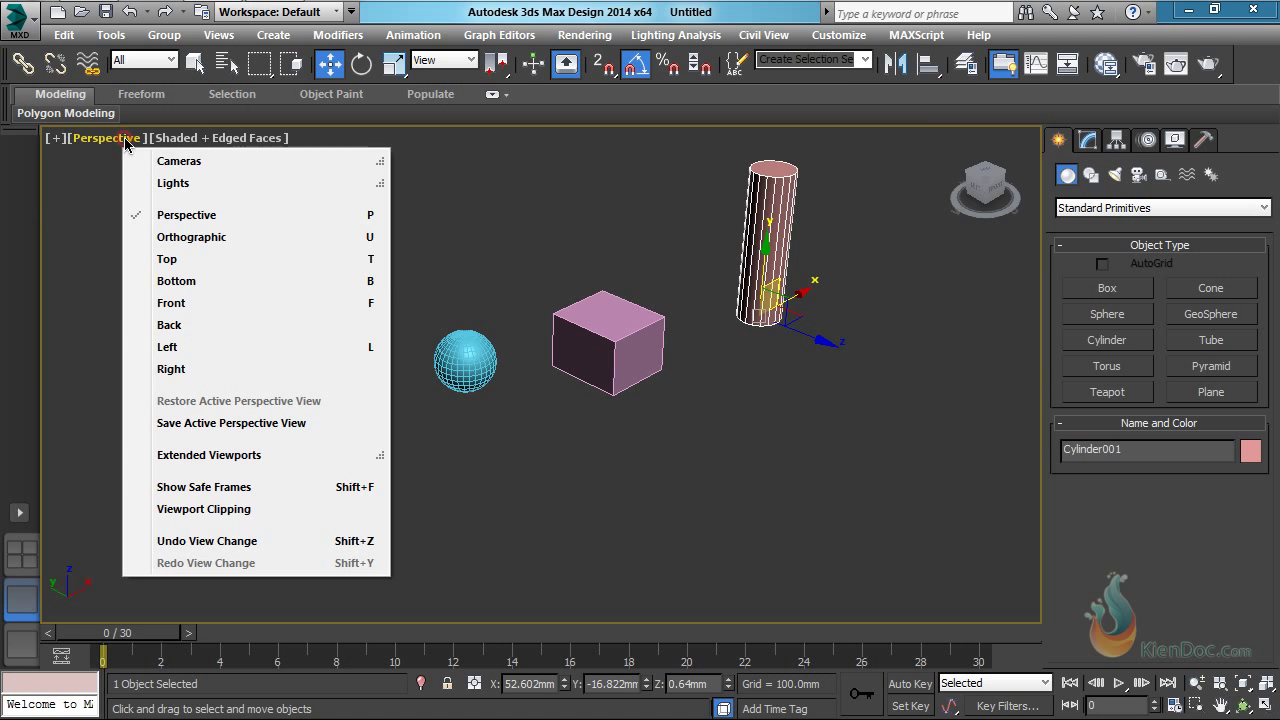
click(192, 304)
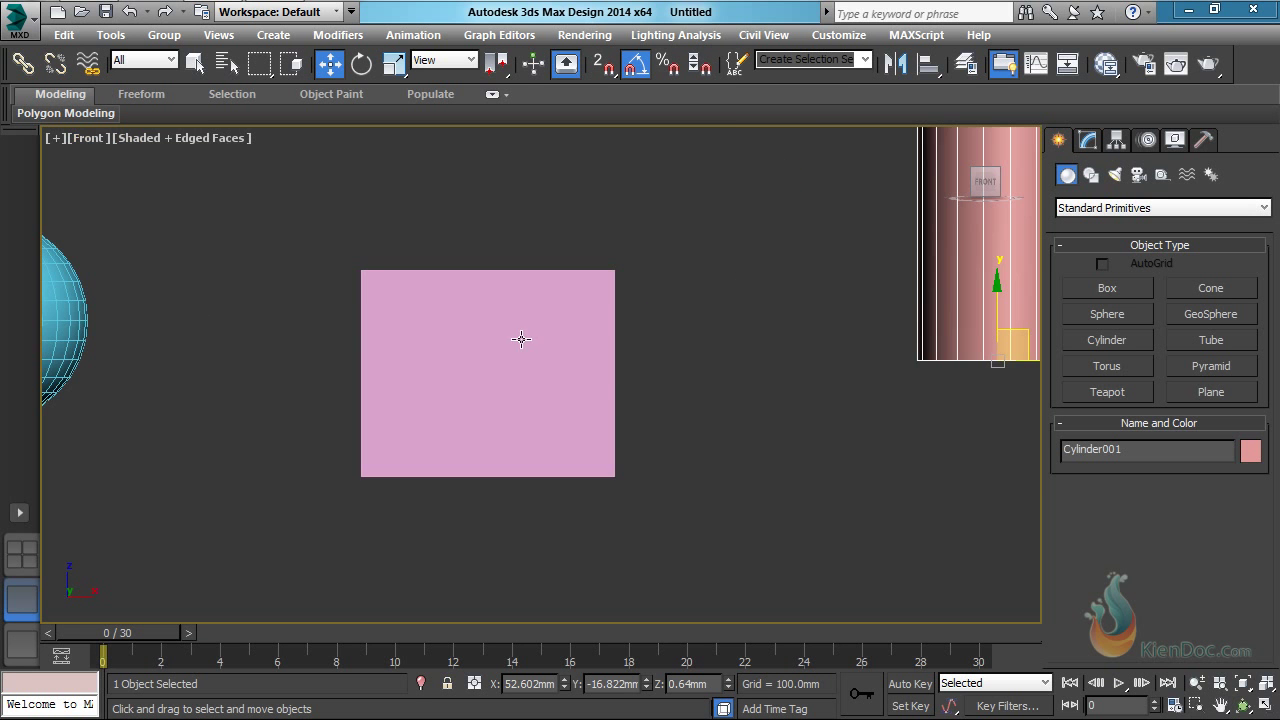
scroll(551, 357, down, 5)
middle_drag(549, 357, 566, 428)
scroll(566, 428, up, 3)
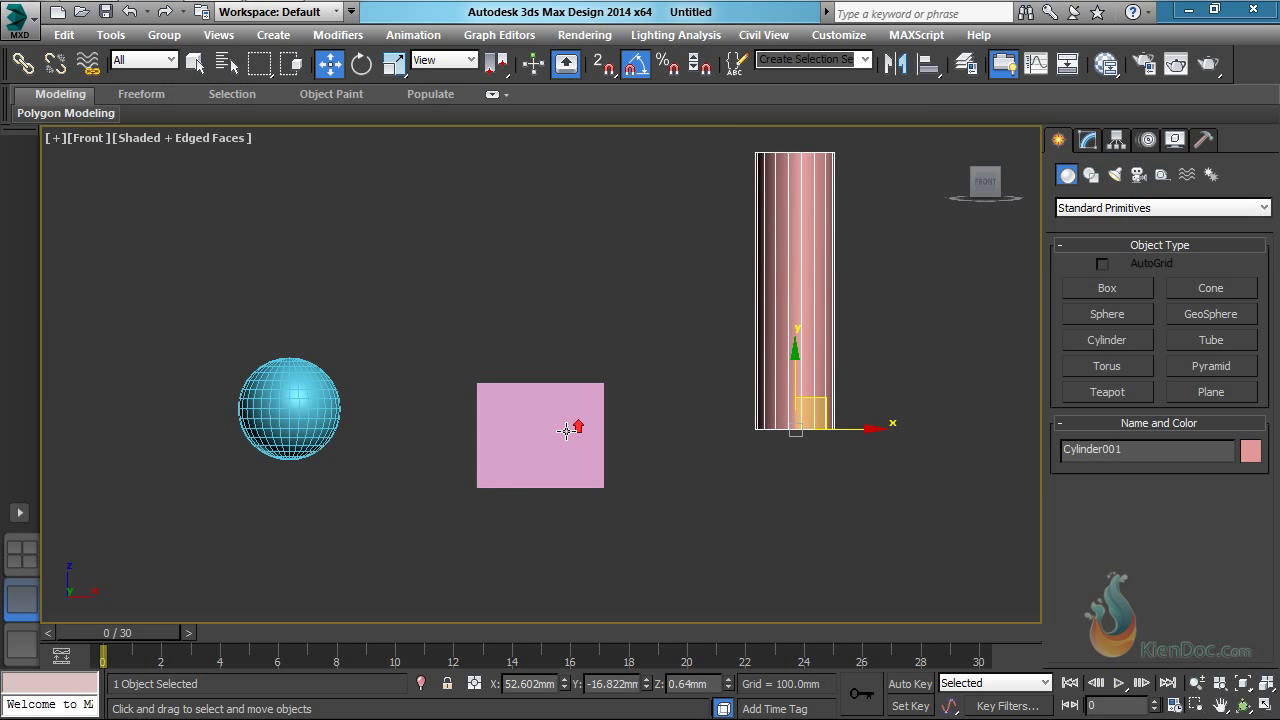
click(668, 374)
click(795, 420)
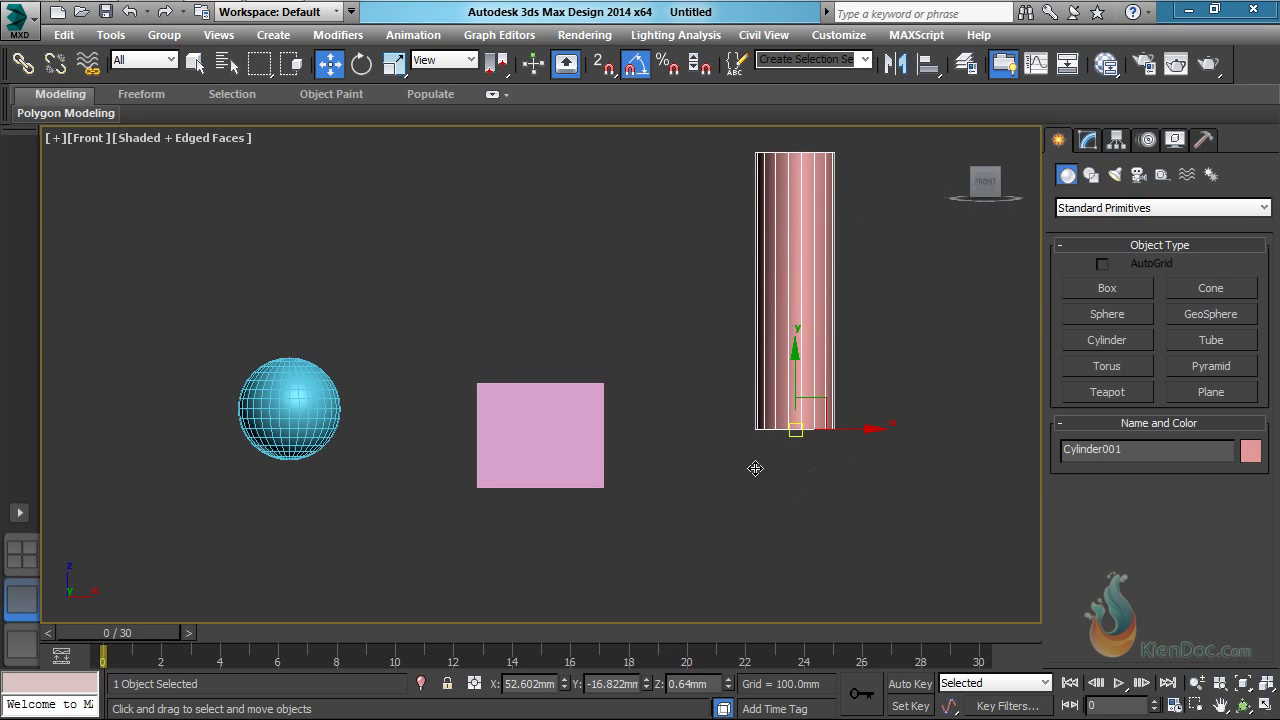
- Try aligning the sphere to the box on the X and Y positions, using Pivot Point for both current and target objects
click(583, 443)
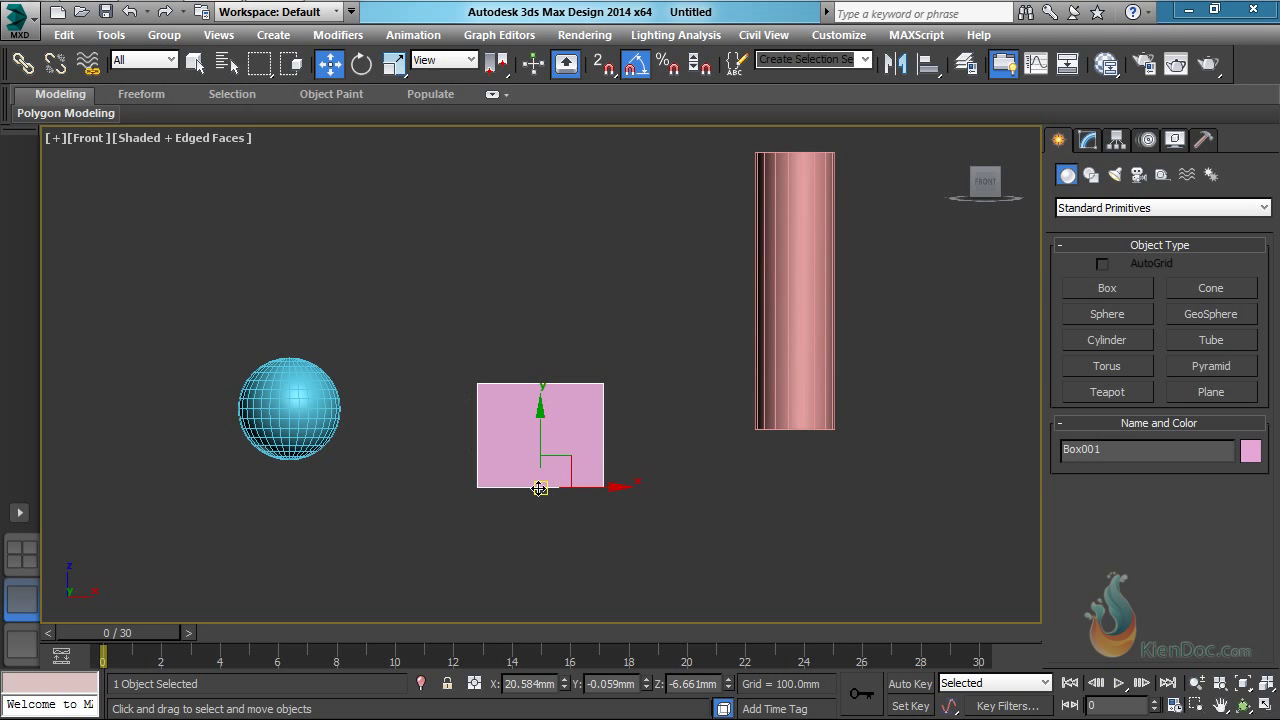
click(263, 407)
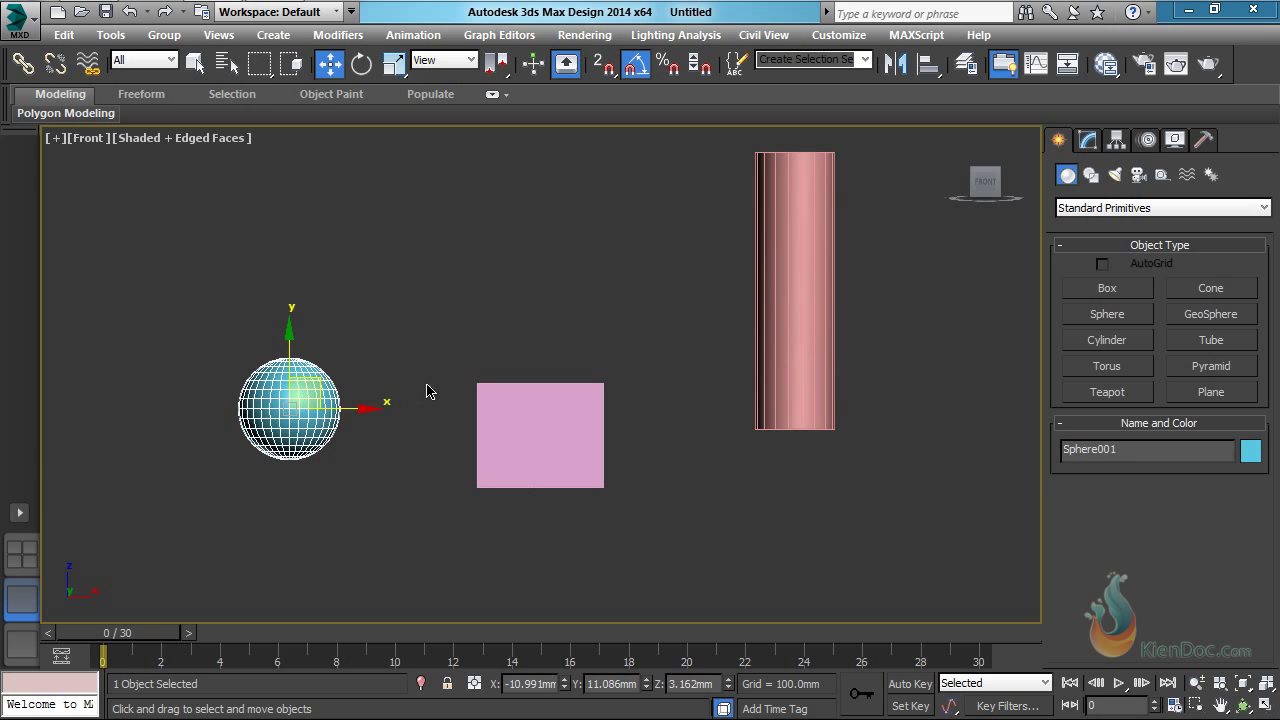
middle_drag(427, 390, 486, 371)
middle_drag(640, 385, 615, 398)
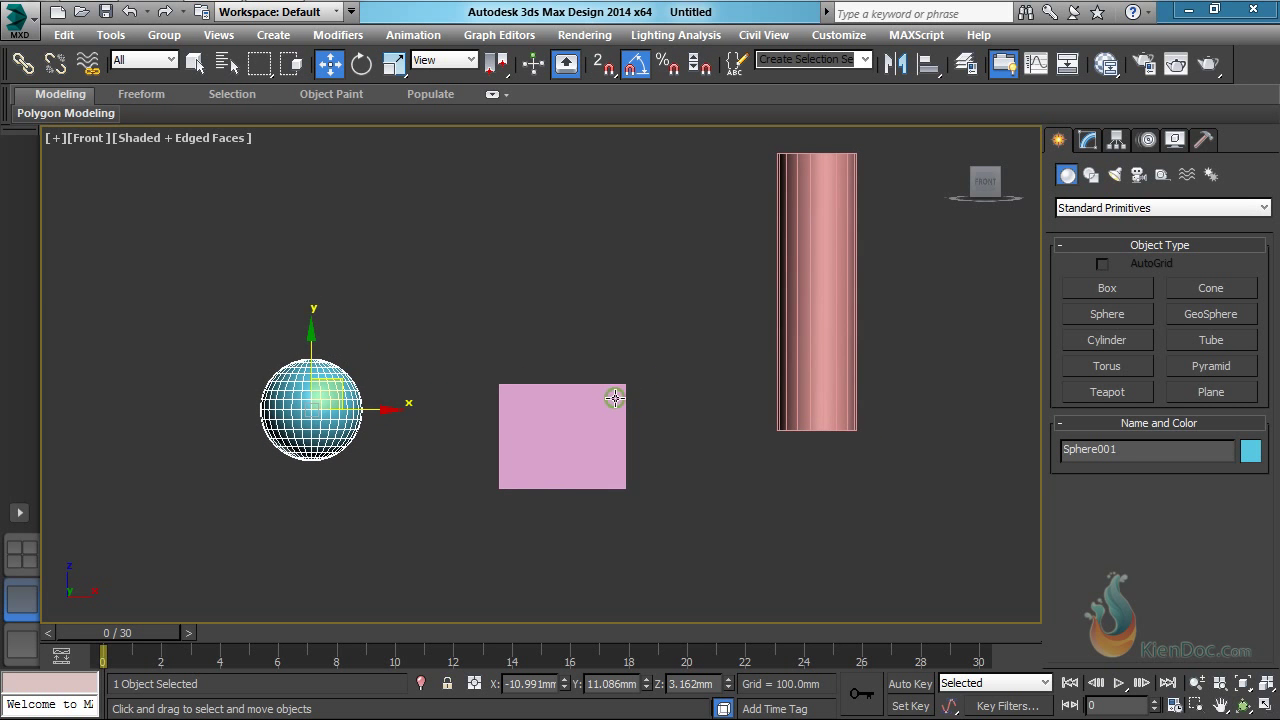
click(926, 74)
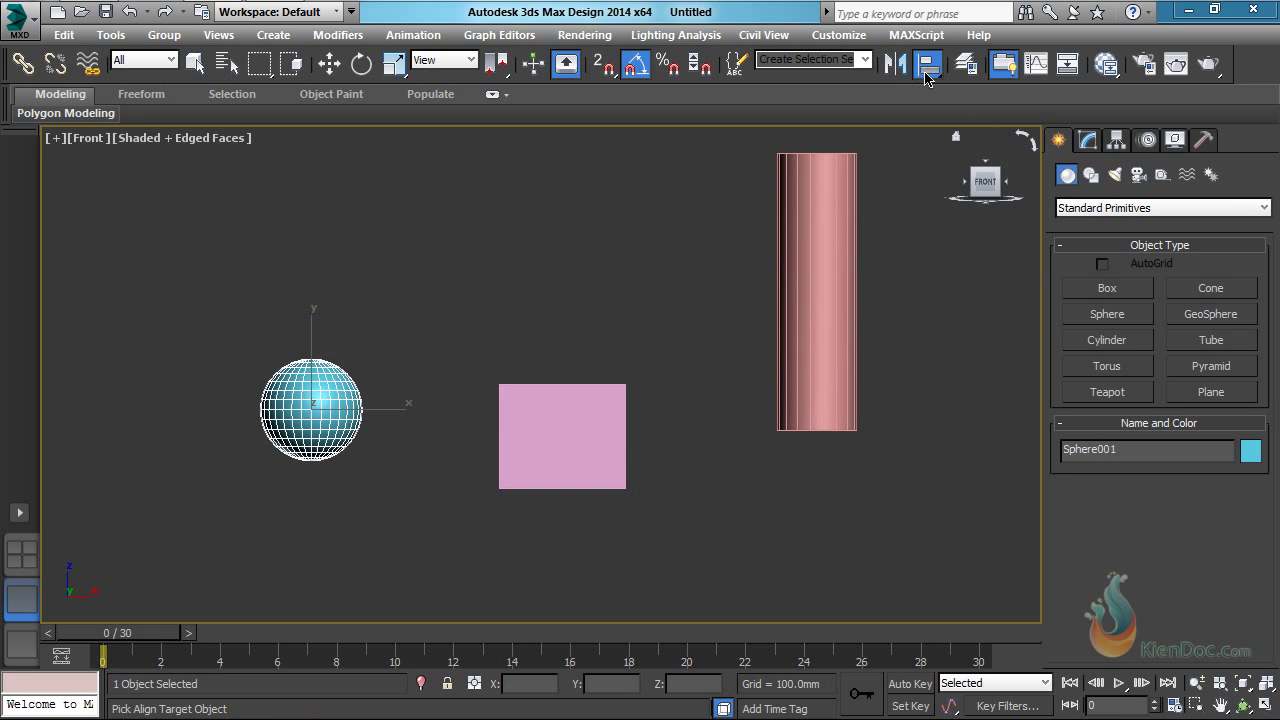
click(553, 429)
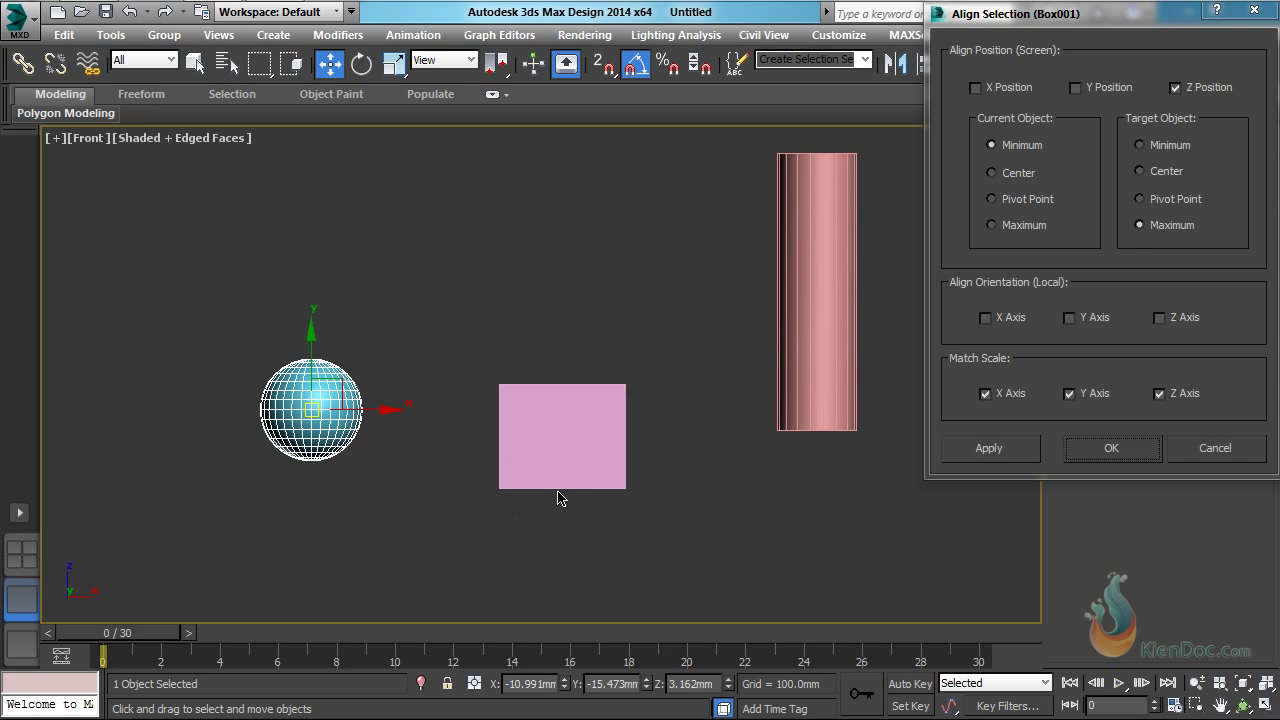
click(1022, 198)
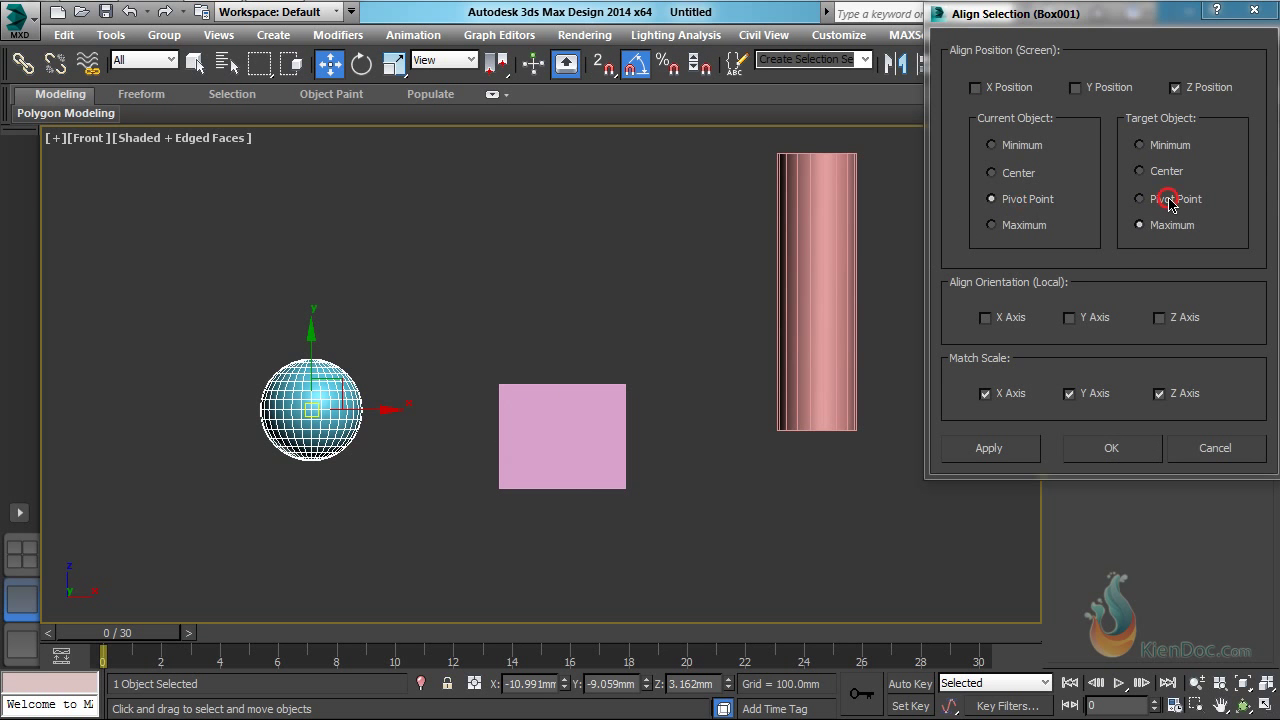
click(1193, 87)
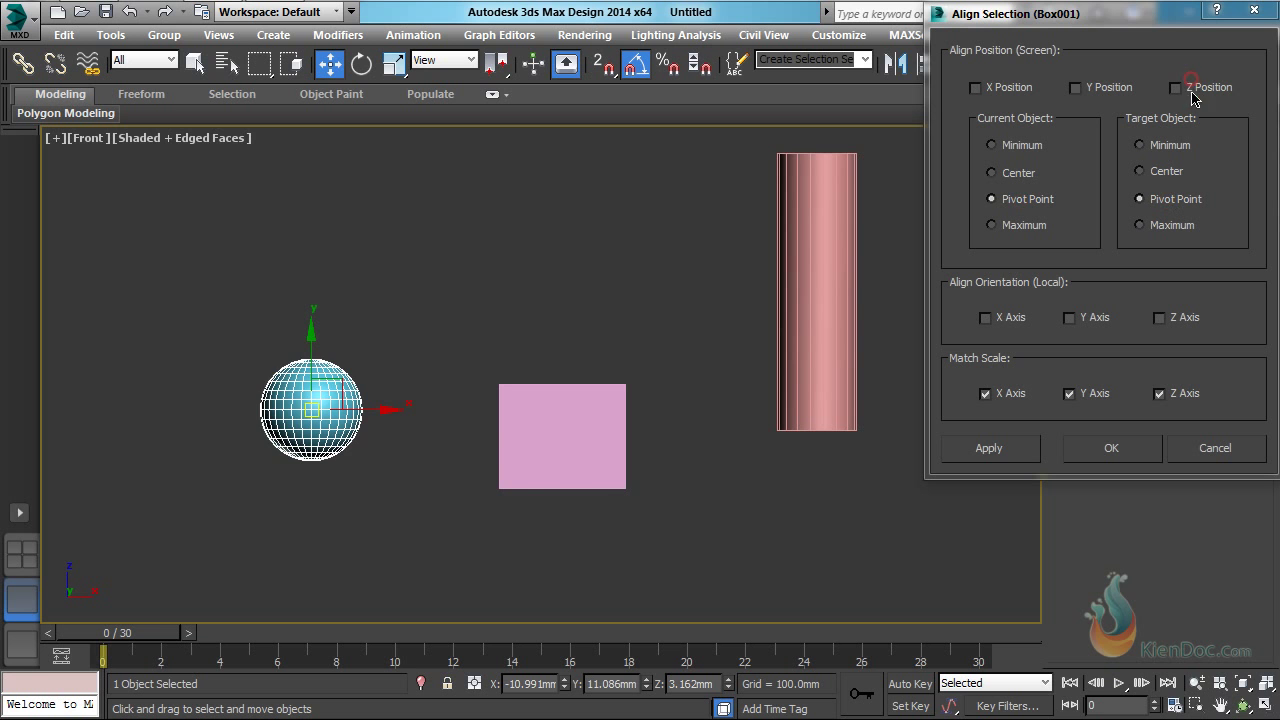
click(977, 88)
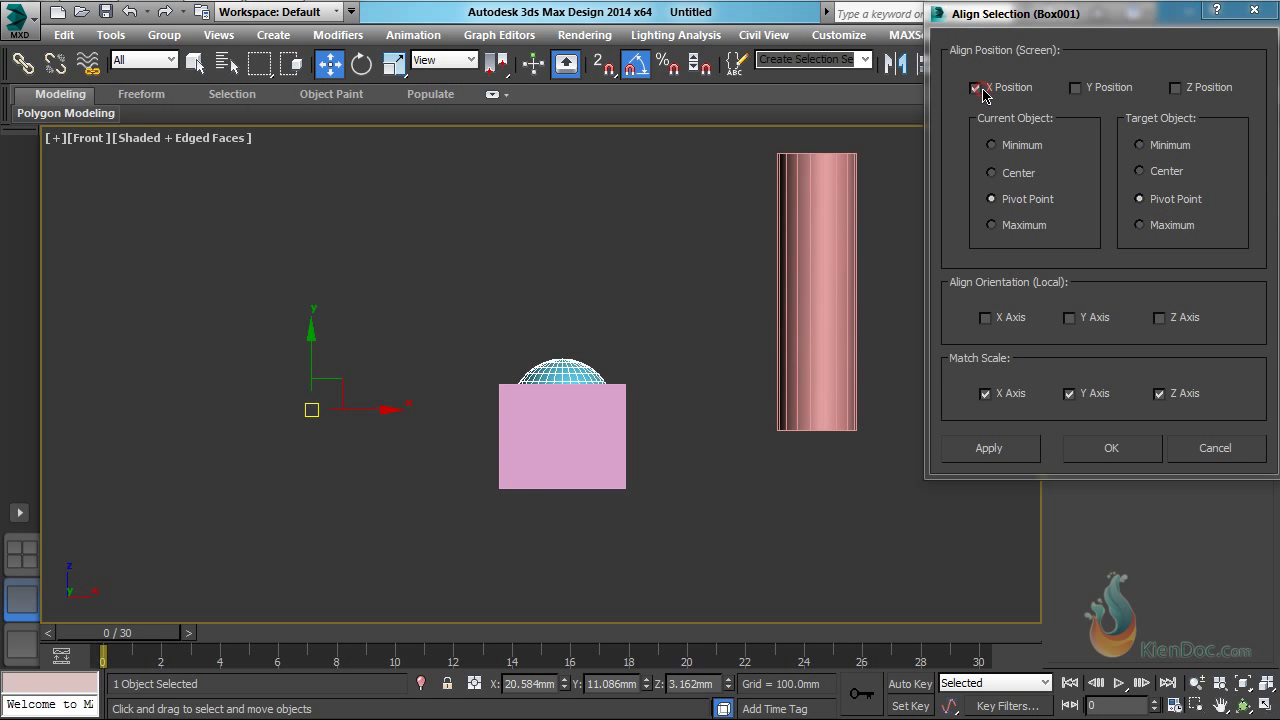
click(1076, 88)
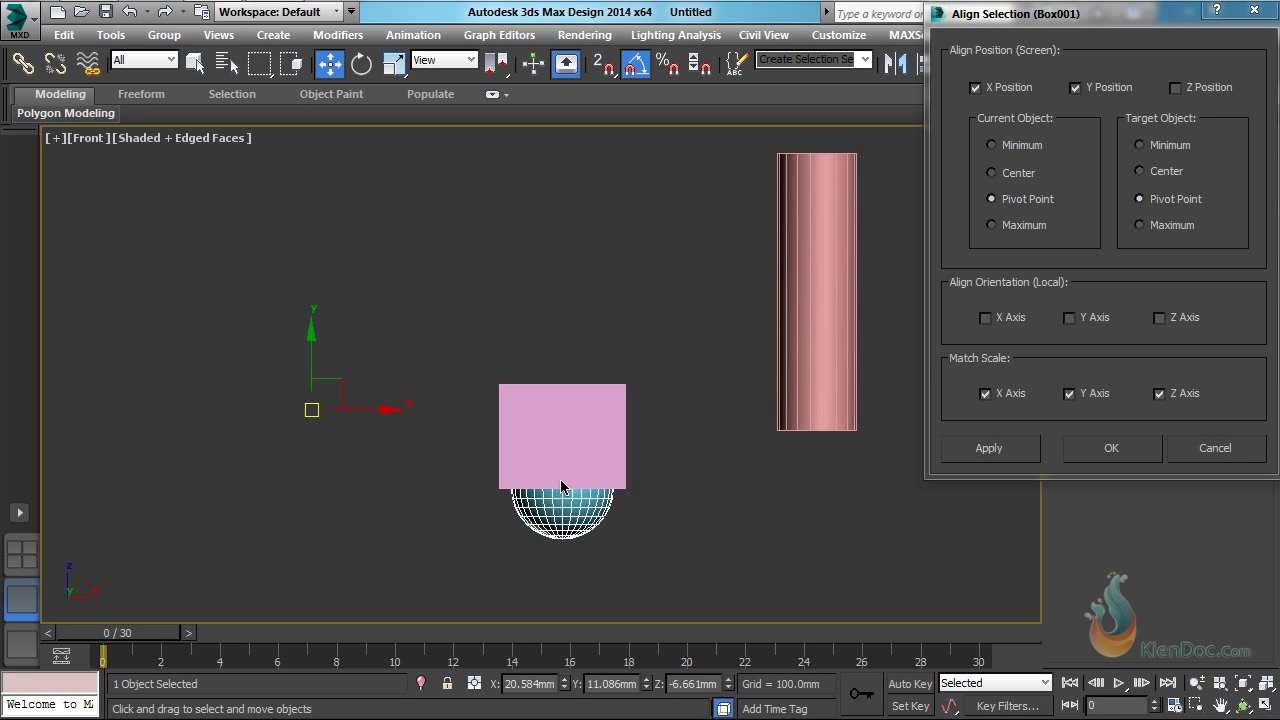
click(1188, 88)
click(1188, 88)
click(1126, 88)
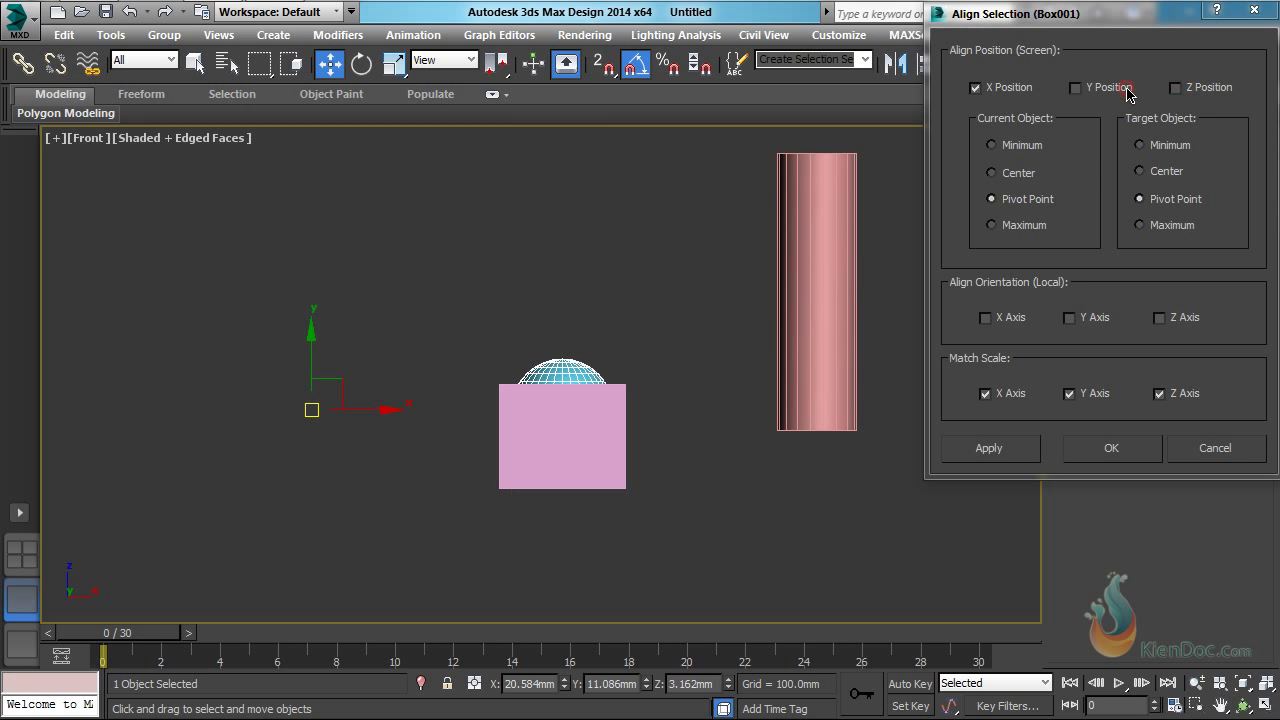
click(1000, 88)
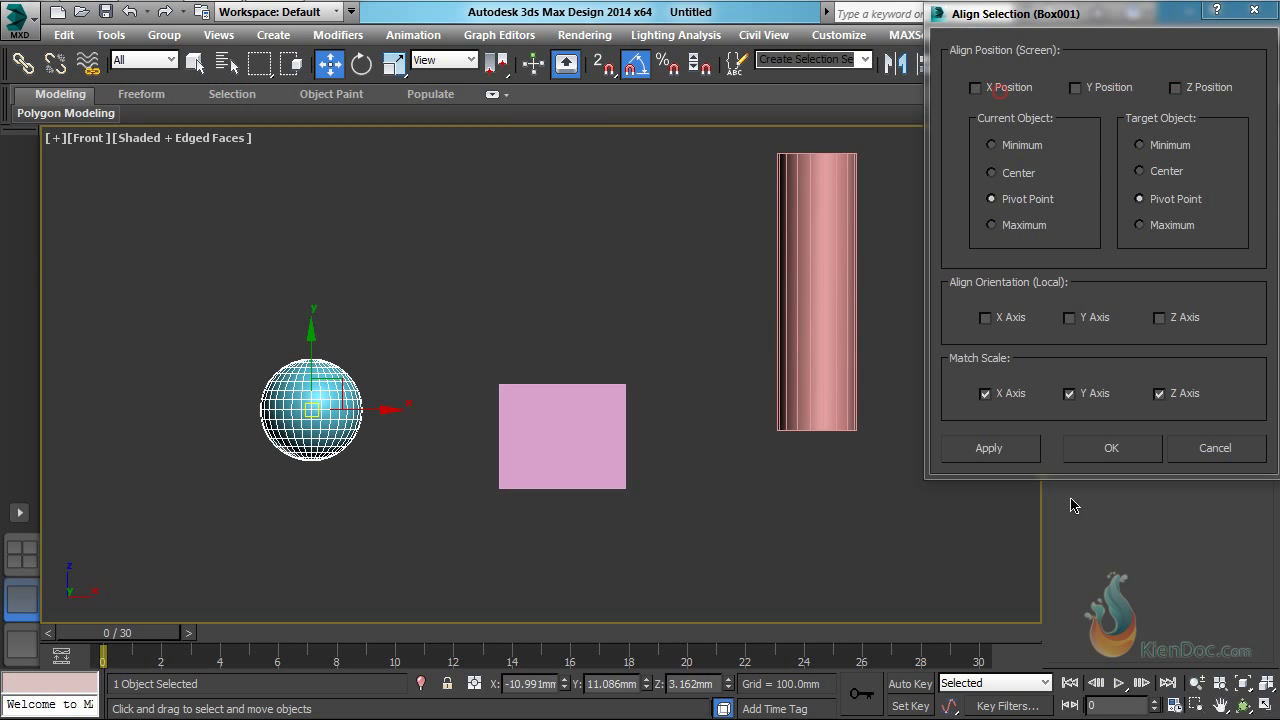
click(1207, 456)
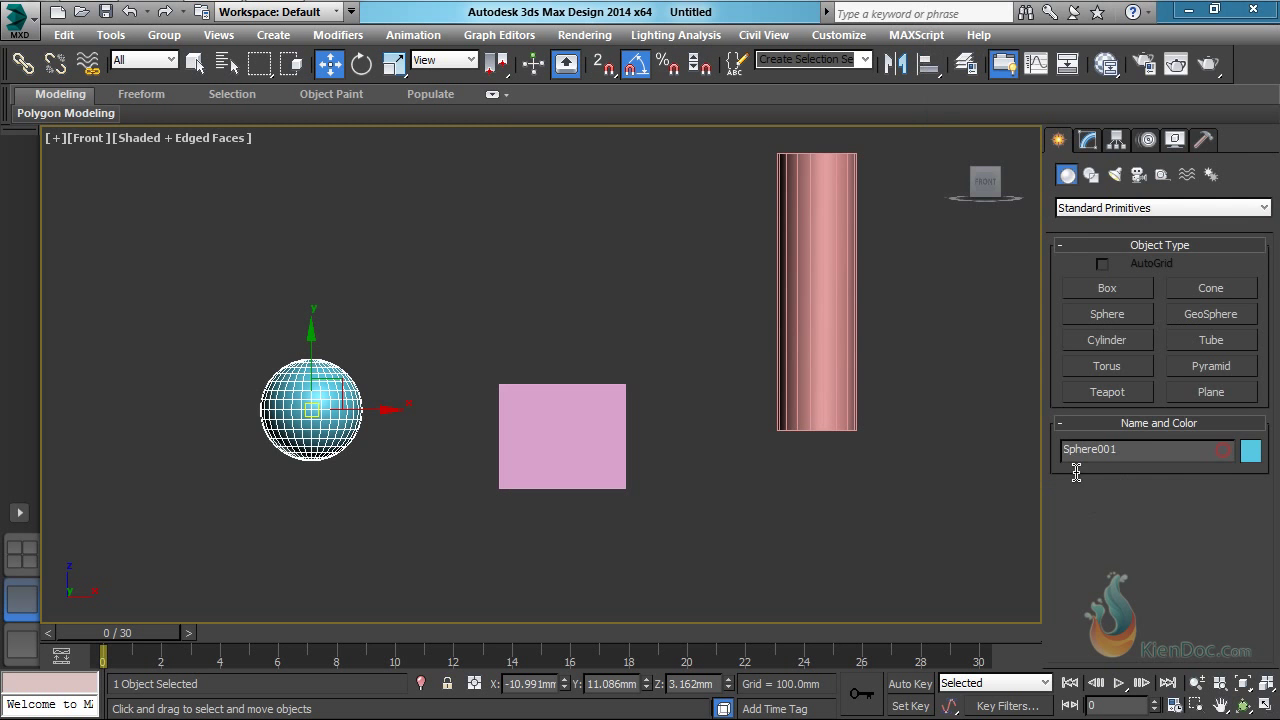
- Move the cylinder to about Y -25.9 mm and the sphere to about Y -34.1 mm, and return to the Front view
click(815, 310)
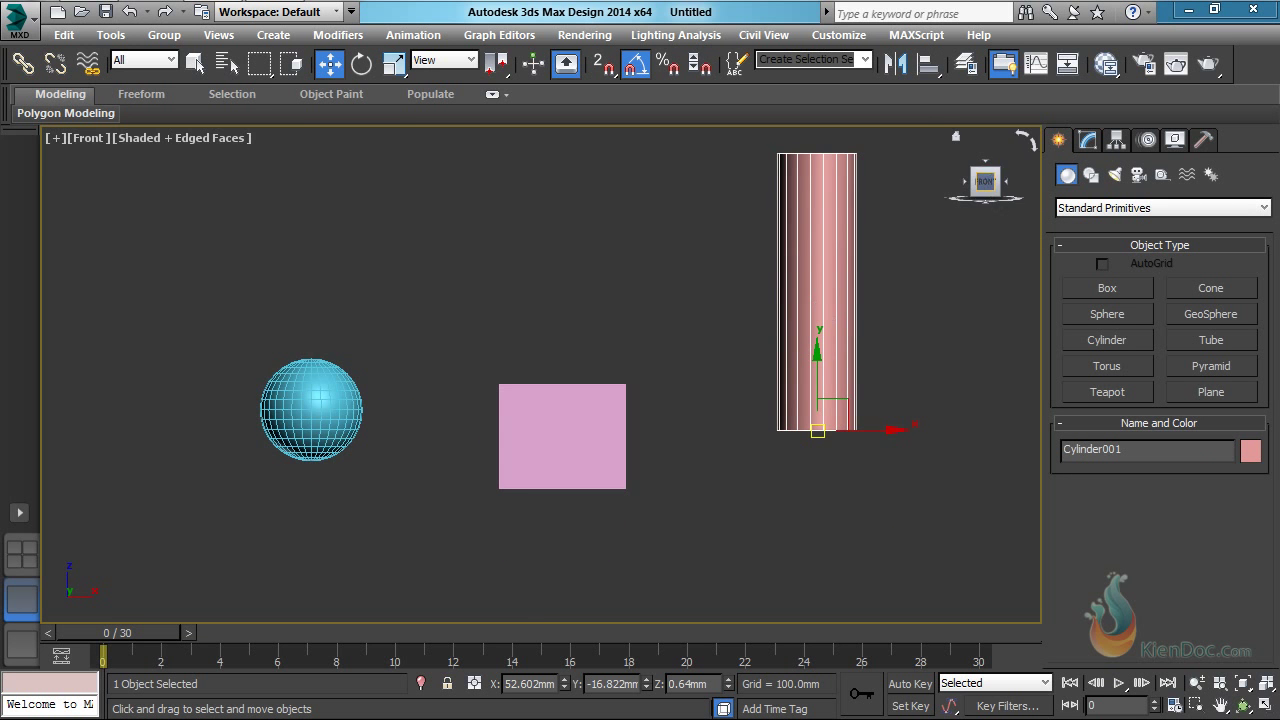
drag(985, 183, 720, 313)
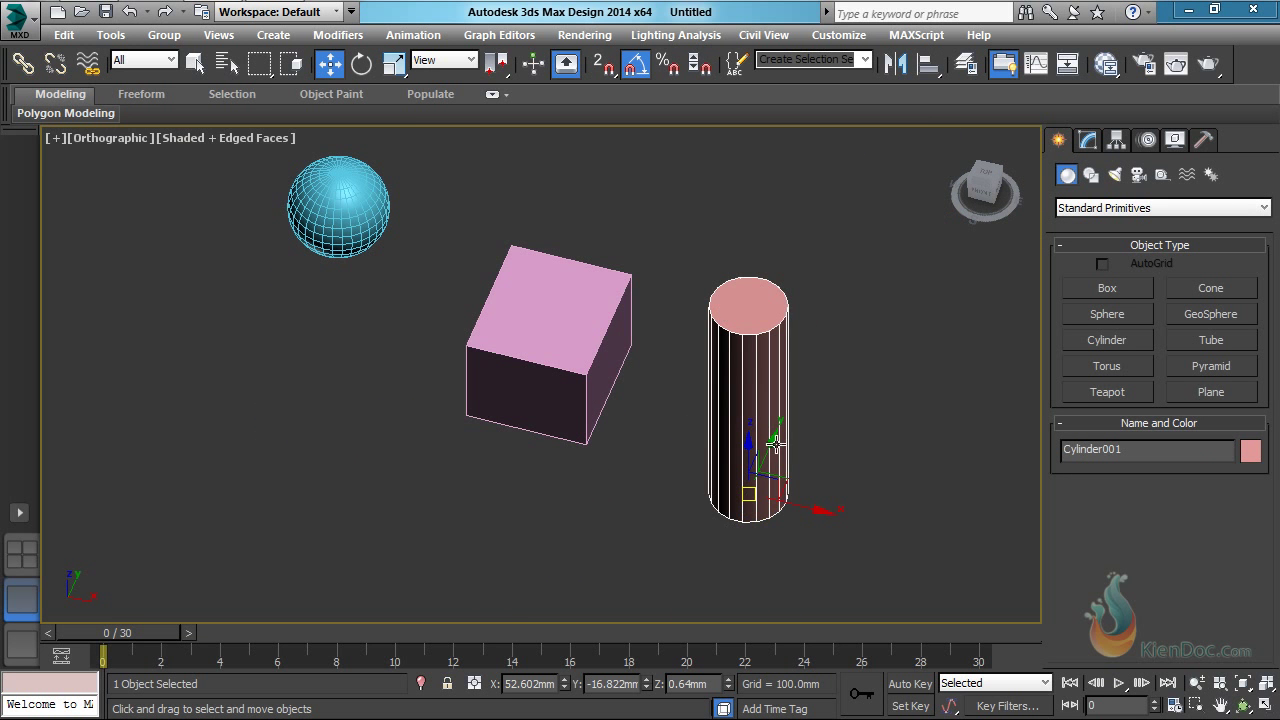
drag(776, 445, 754, 493)
click(322, 220)
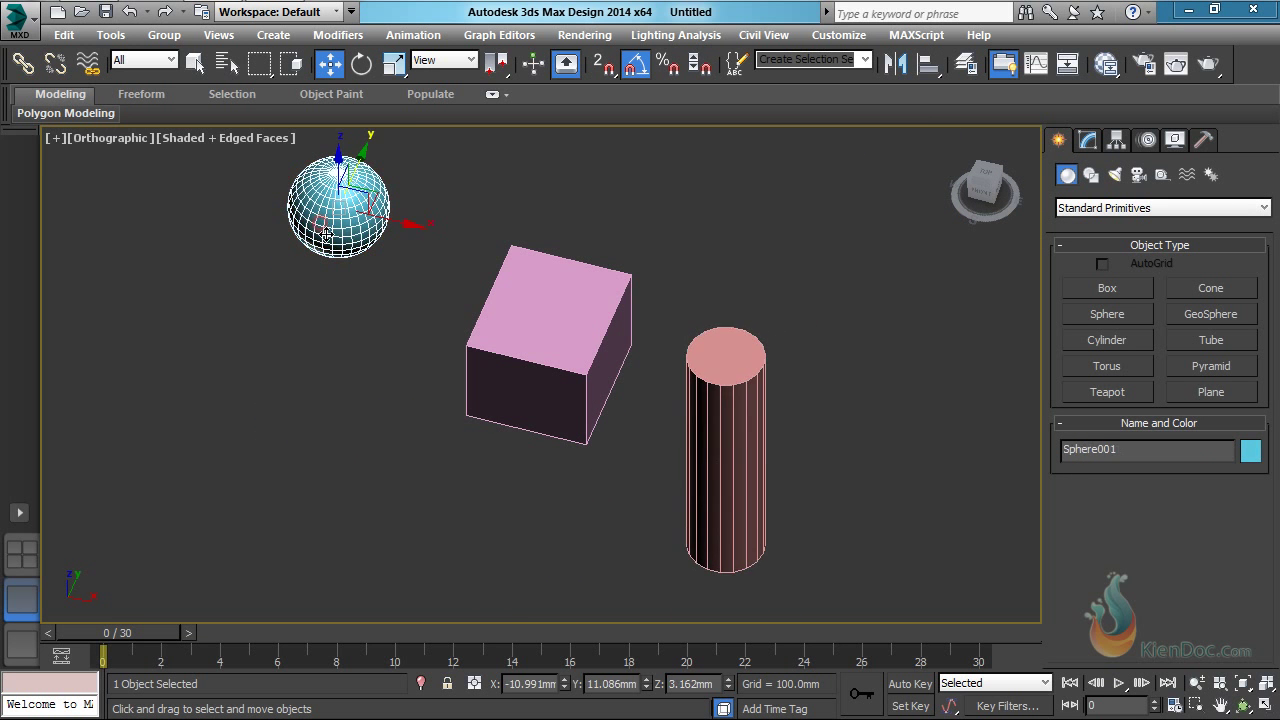
drag(325, 213, 213, 466)
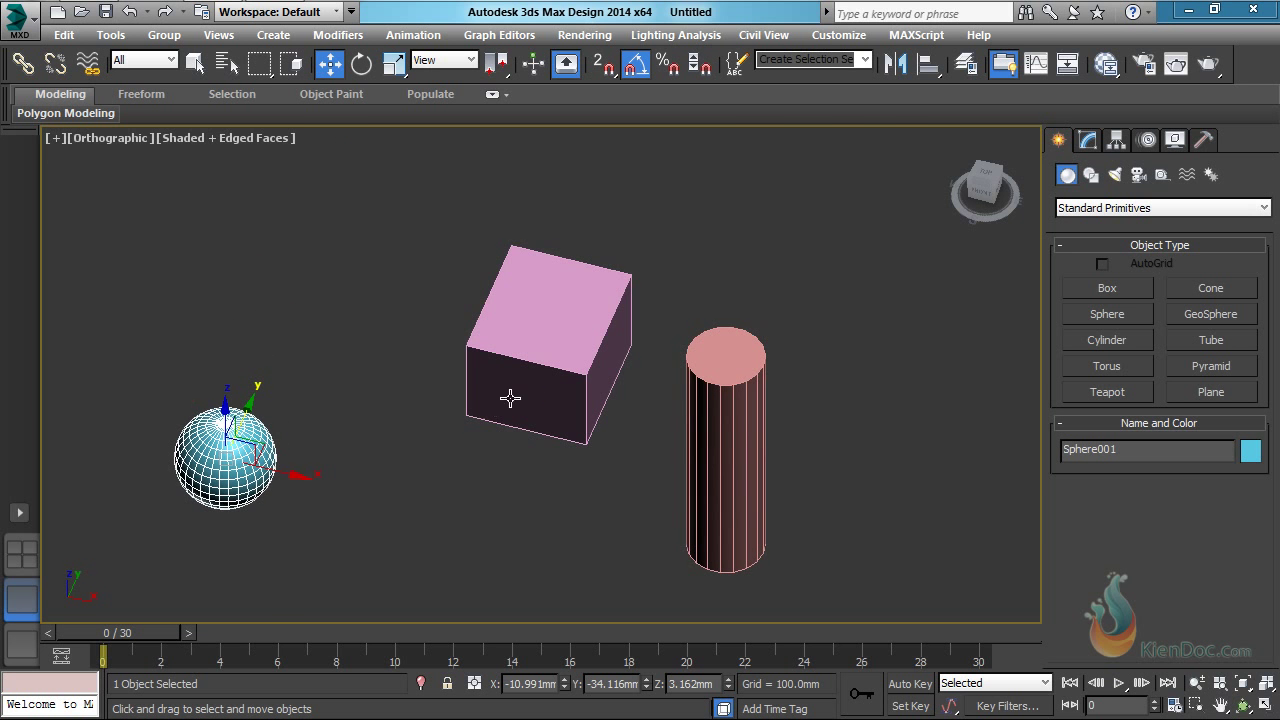
key(f)
scroll(533, 382, down, 3)
middle_drag(528, 380, 555, 416)
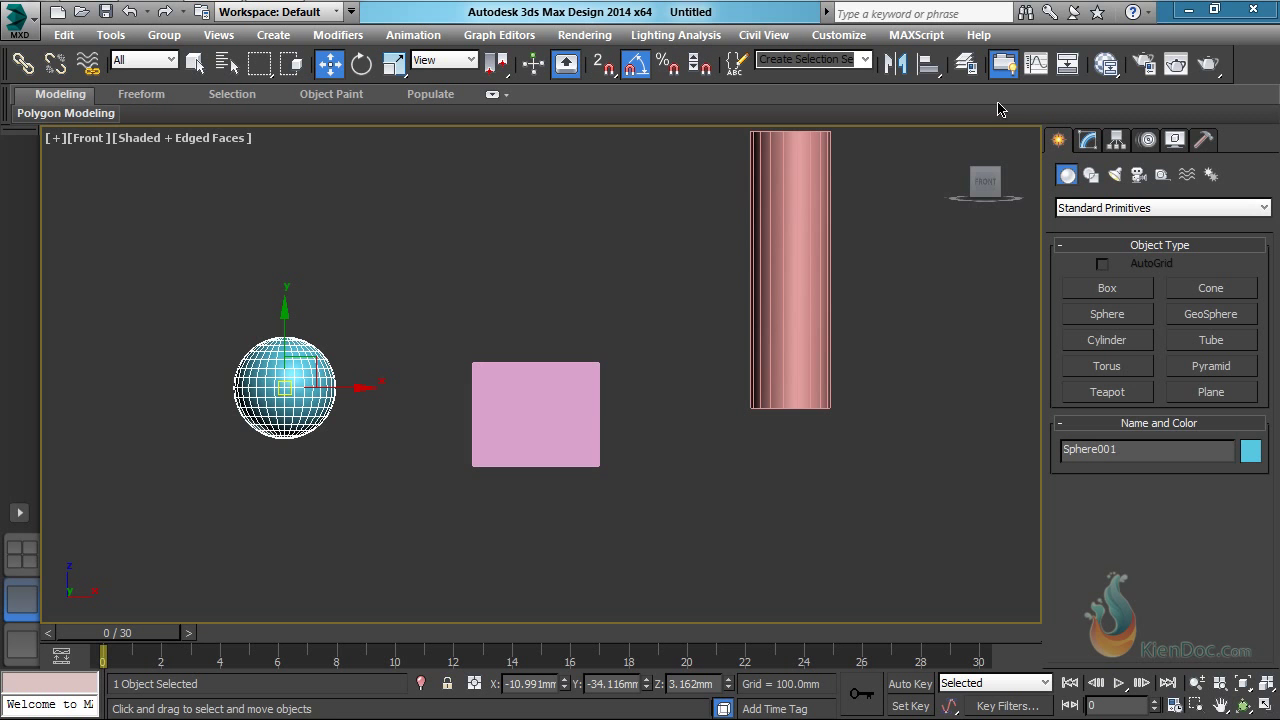
click(928, 63)
click(535, 420)
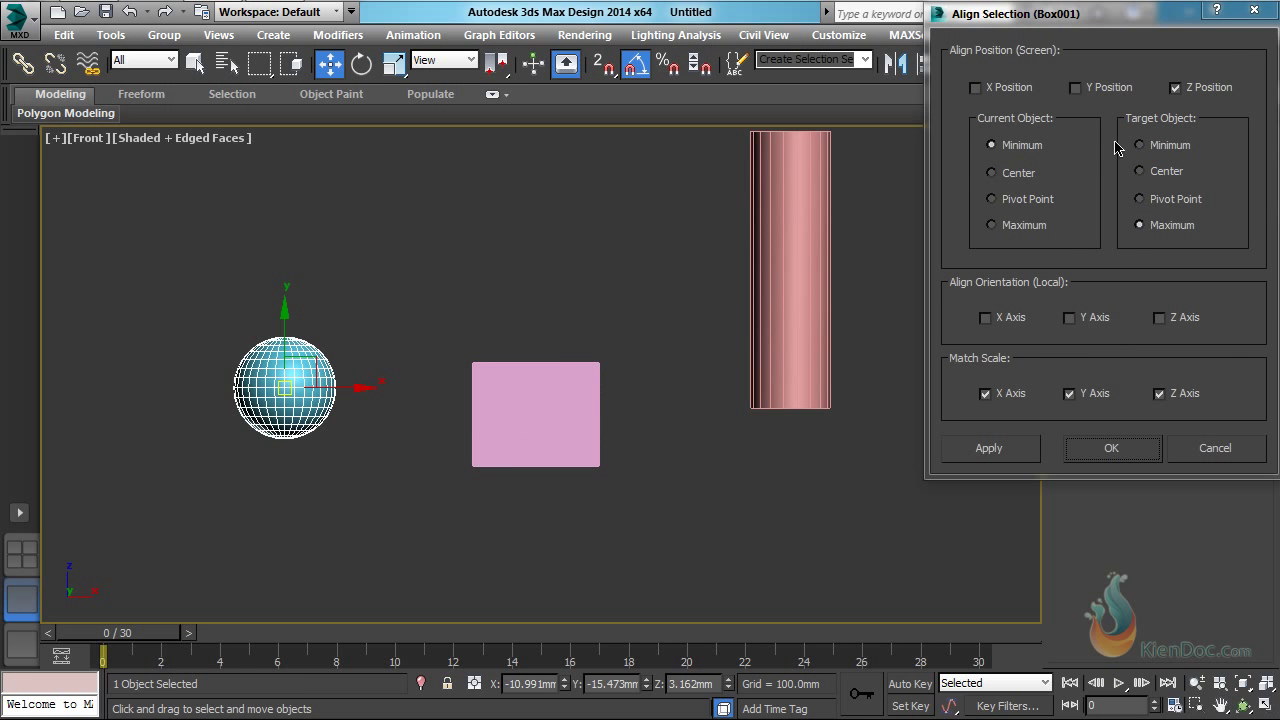
click(1255, 10)
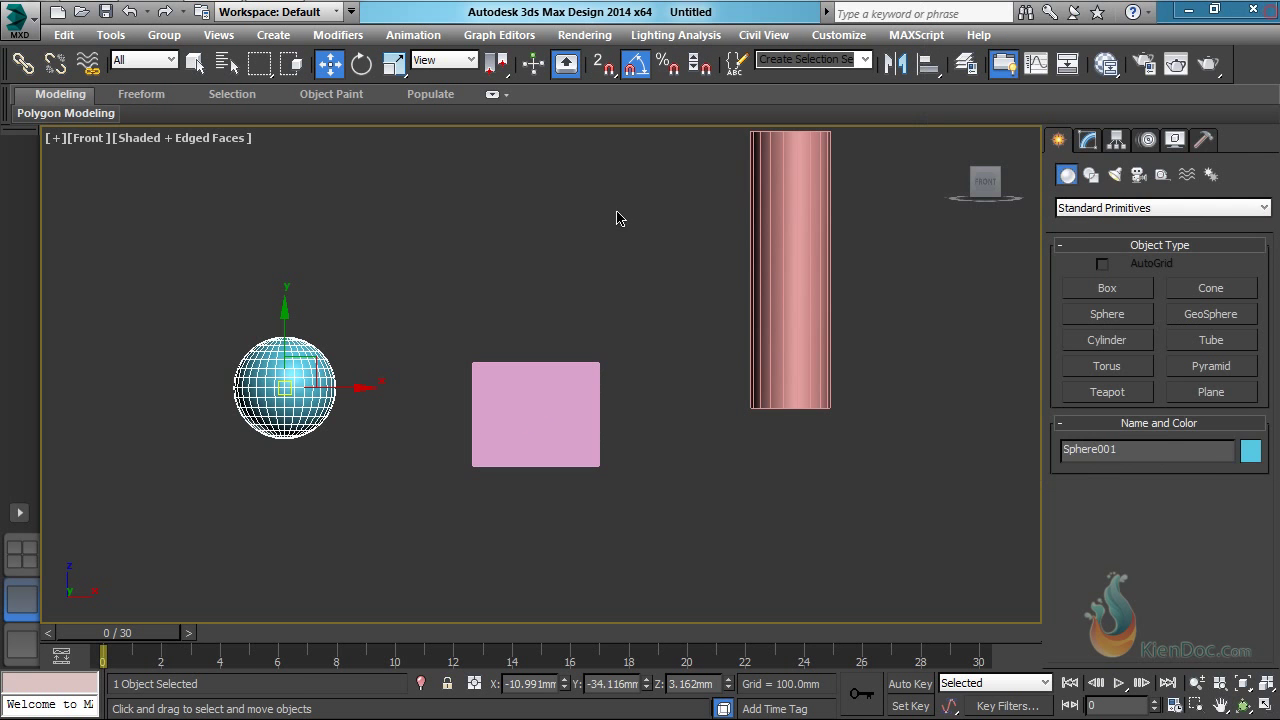
- Compare the pivot positions of the sphere and the box in the Front view
click(614, 210)
click(297, 382)
click(588, 452)
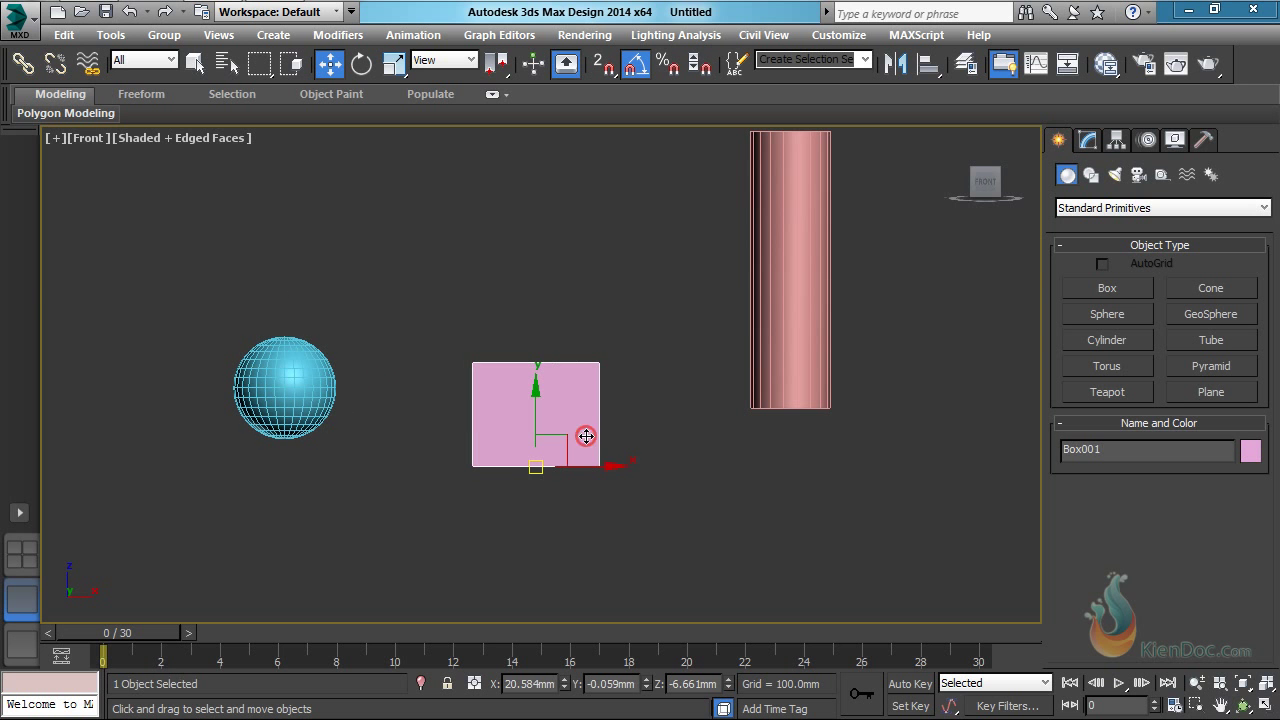
click(300, 396)
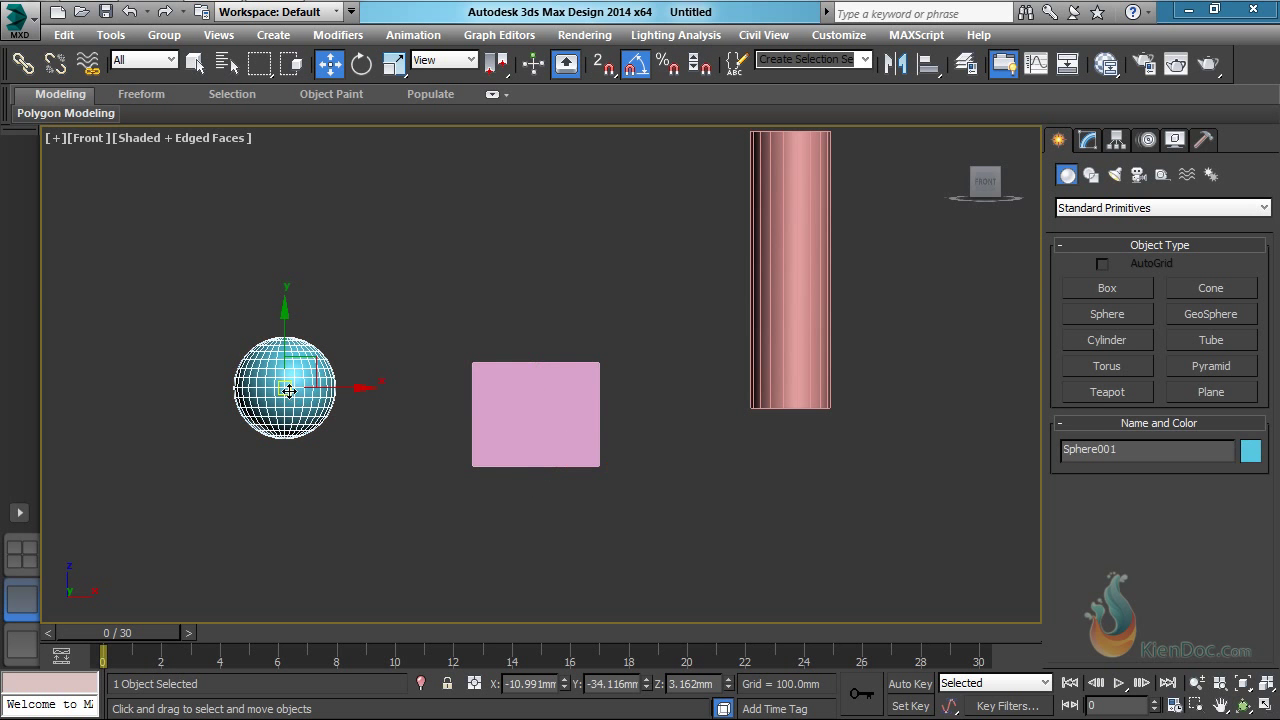
click(536, 446)
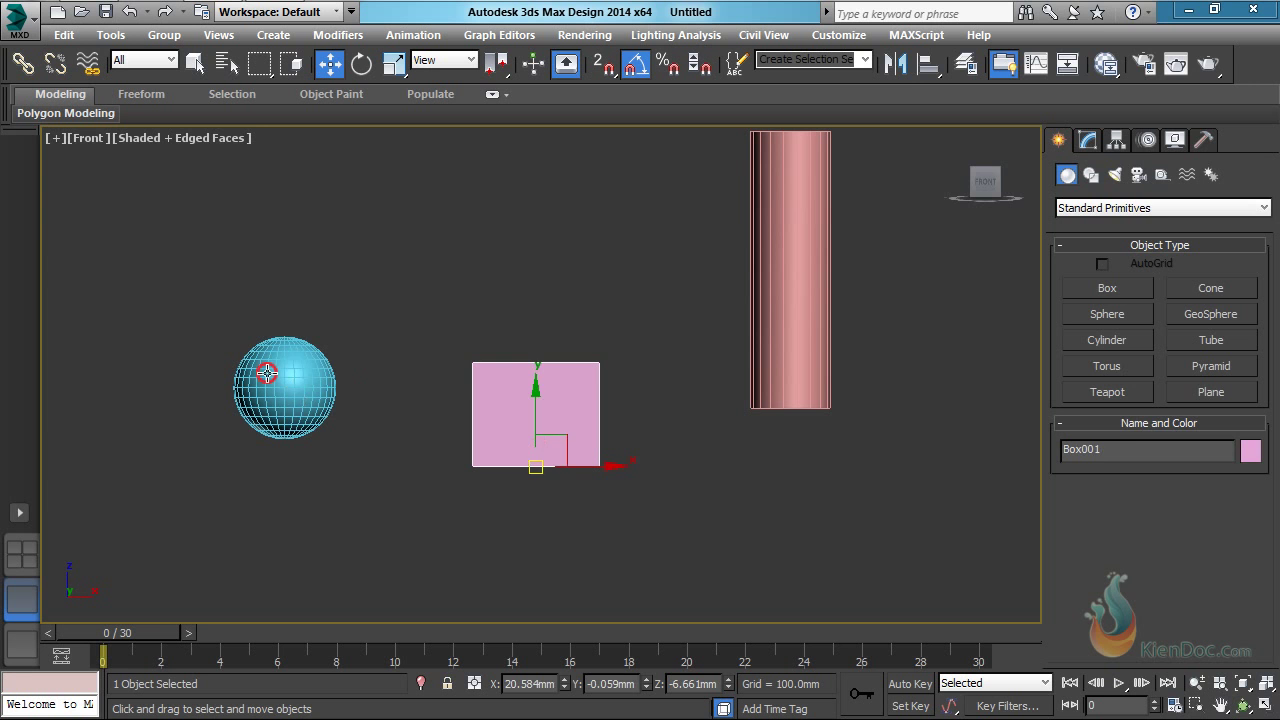
- Align the sphere to the box on the Y position only, using Pivot Point for both current and target objects
click(266, 373)
click(927, 63)
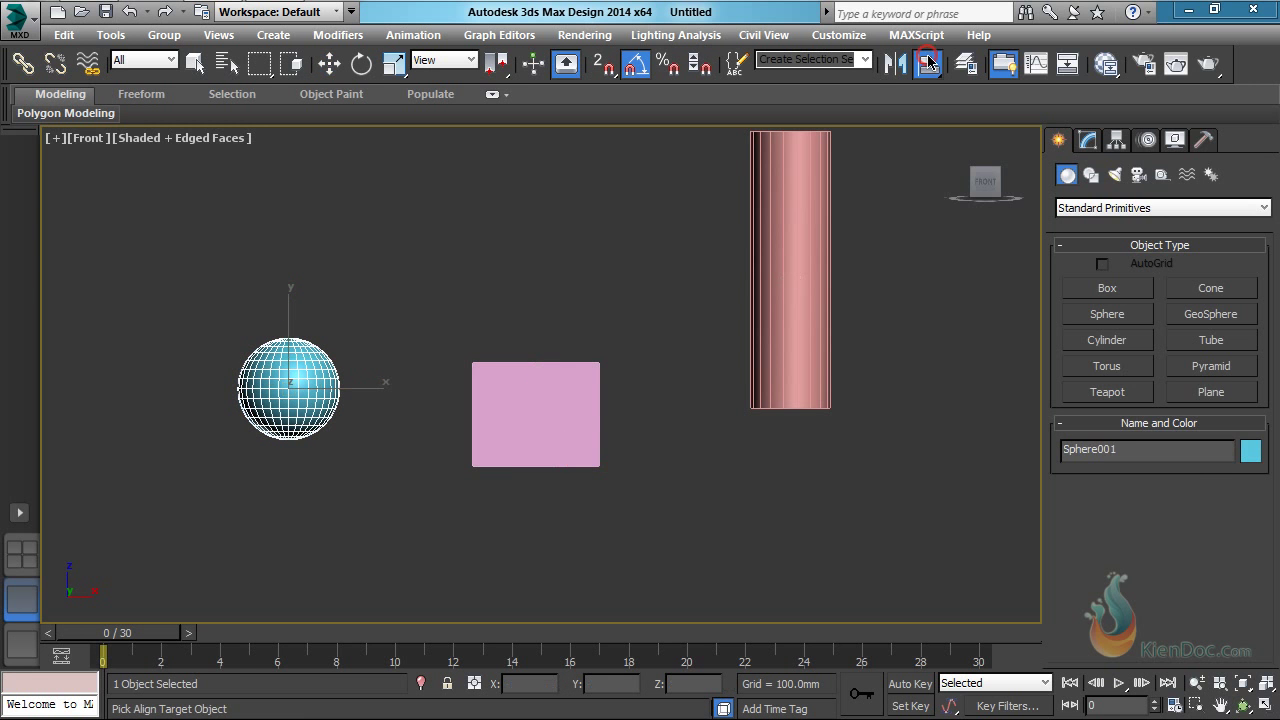
click(533, 395)
click(1176, 87)
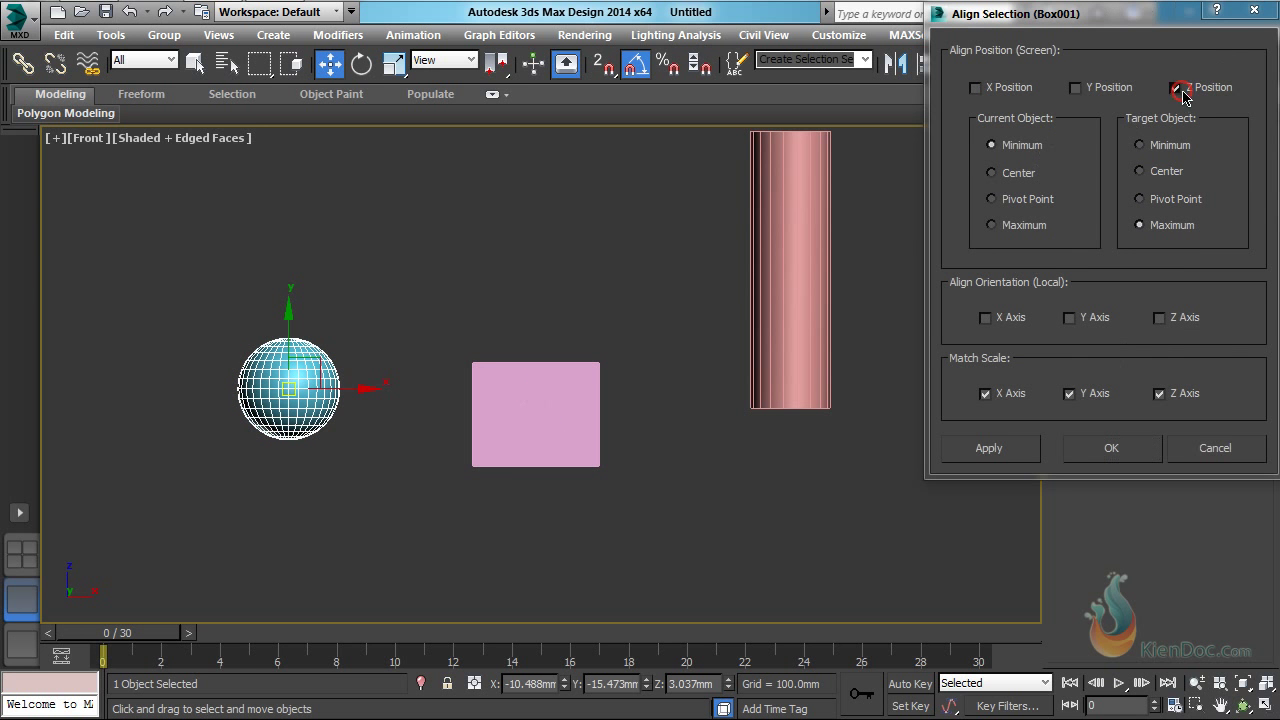
click(1009, 199)
click(1140, 199)
click(1076, 87)
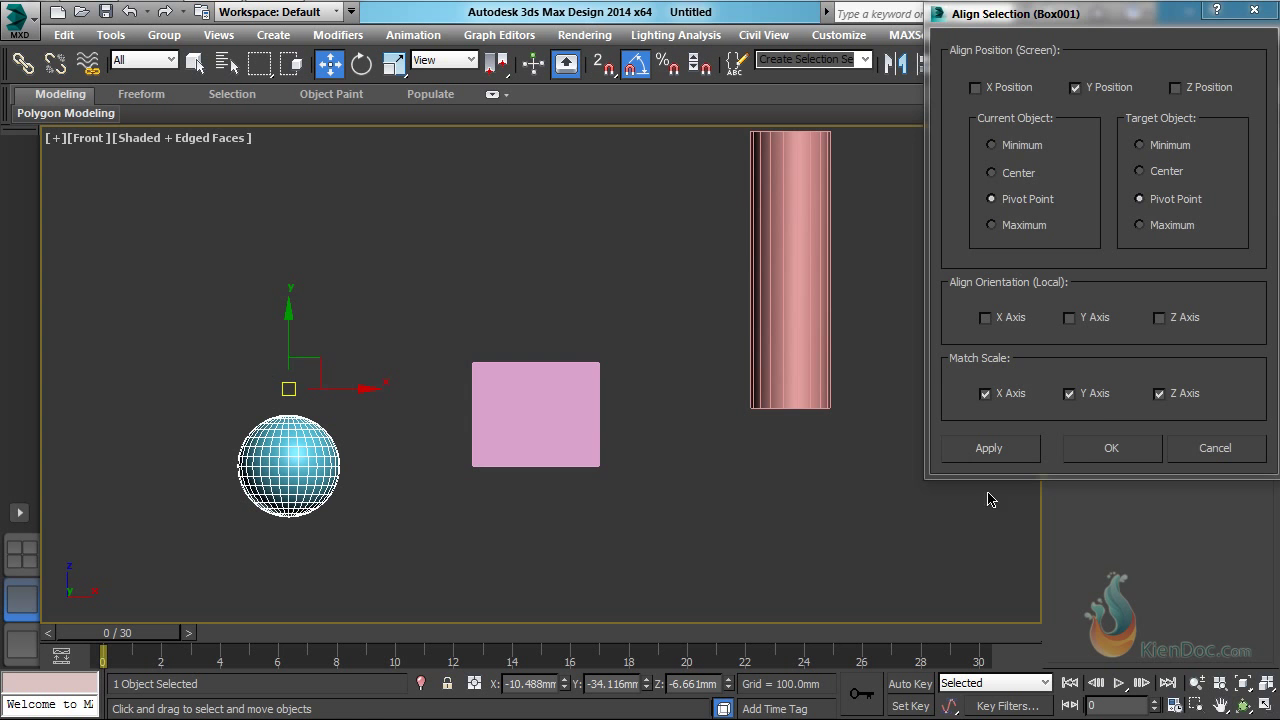
click(1110, 449)
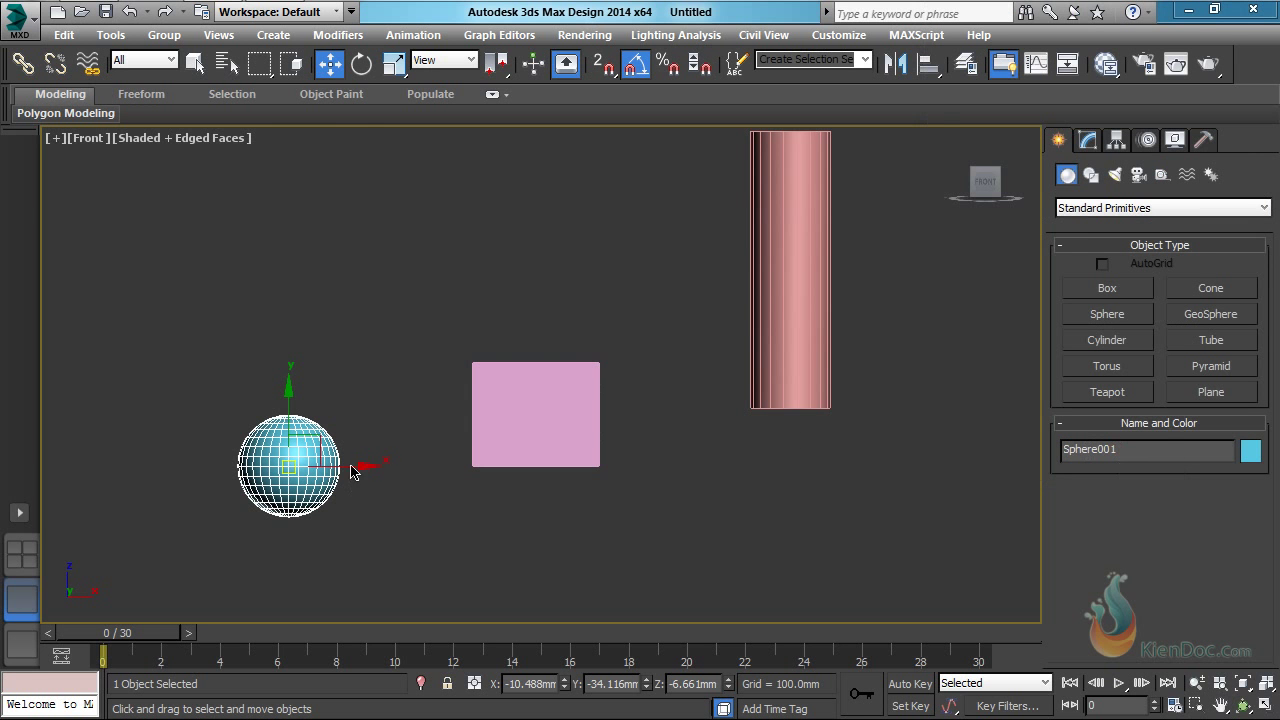
- Check the pivot heights of the box and the sphere against the grid, and hide the grid again
key(g)
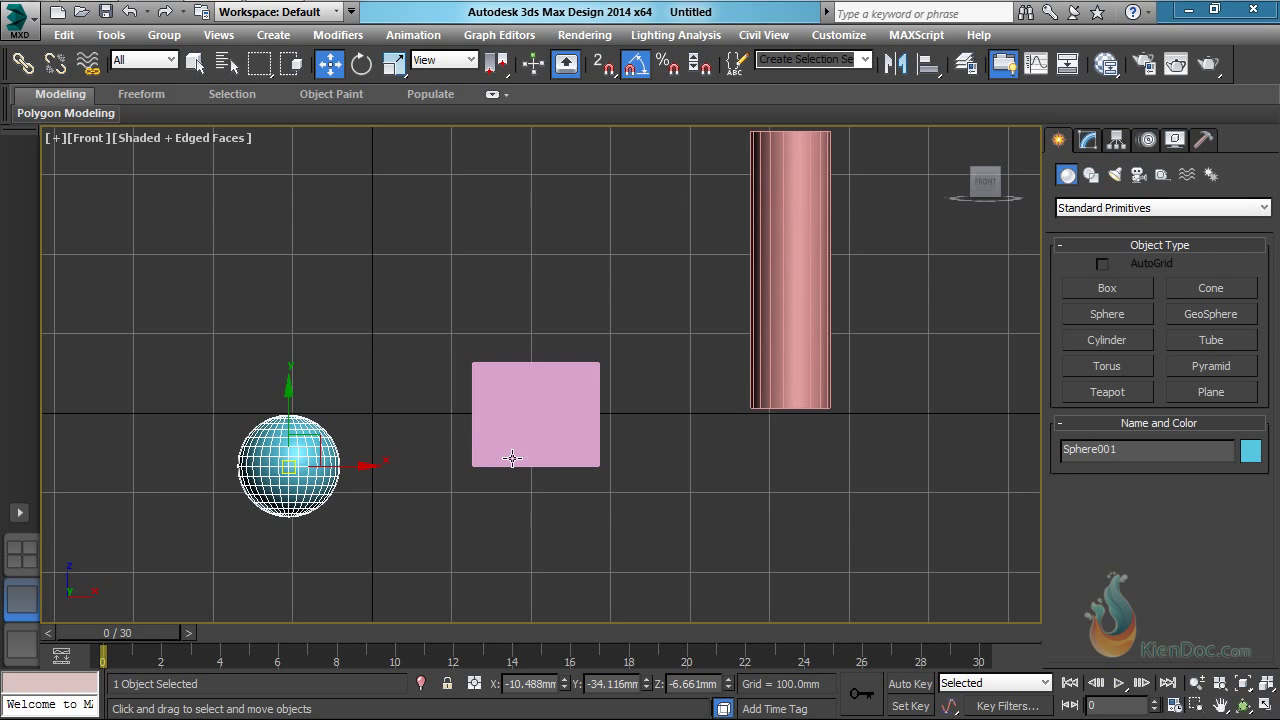
click(501, 466)
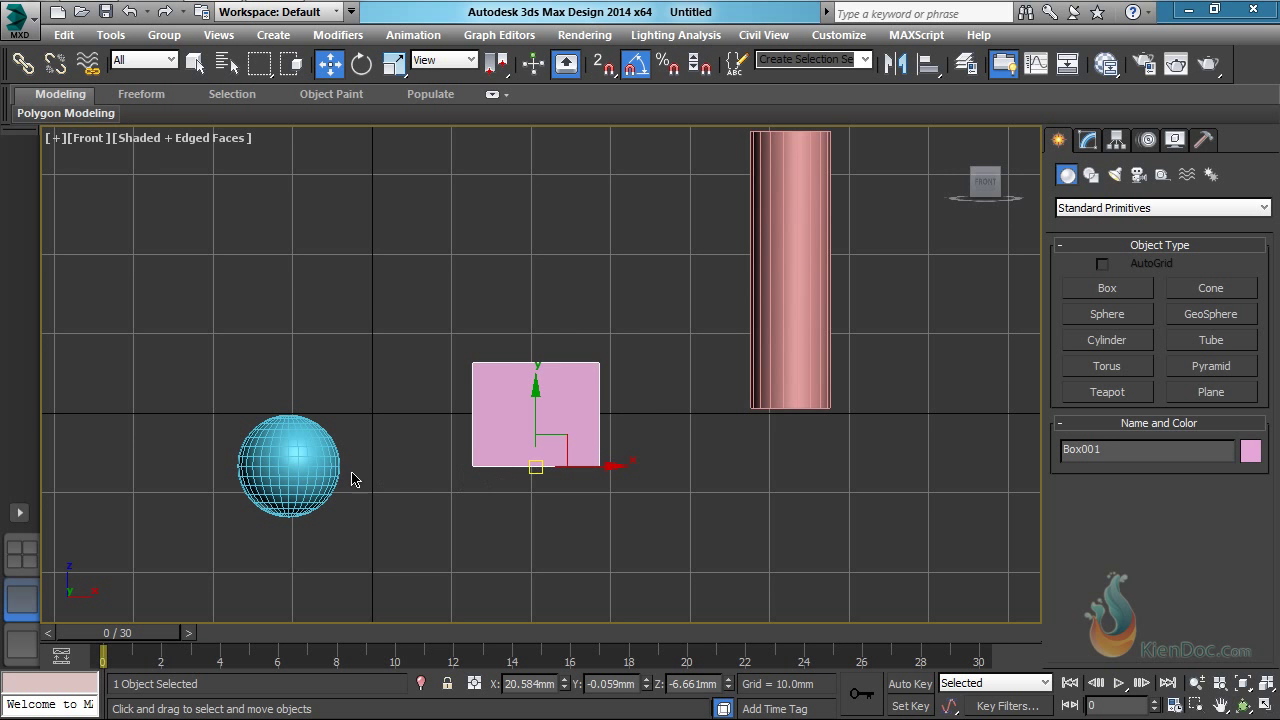
click(298, 464)
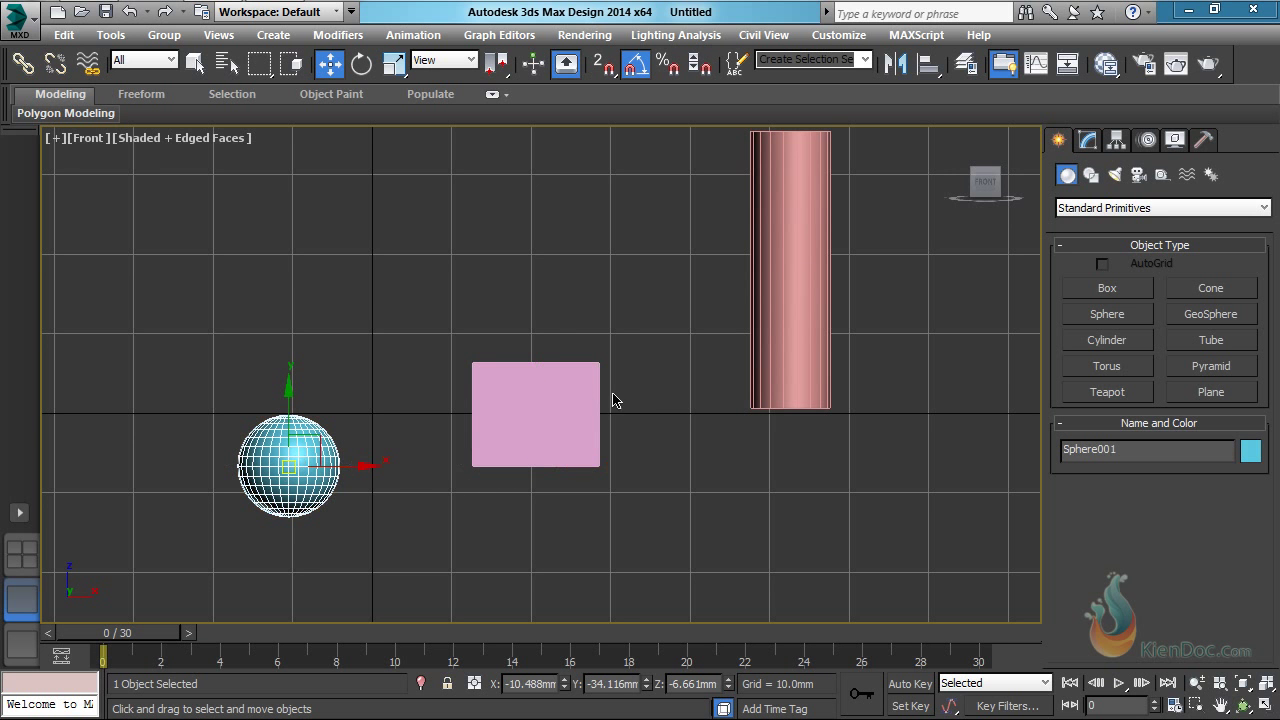
key(g)
- Align the cylinder's pivot to the box's pivot on the Y position only, and select the box
click(786, 252)
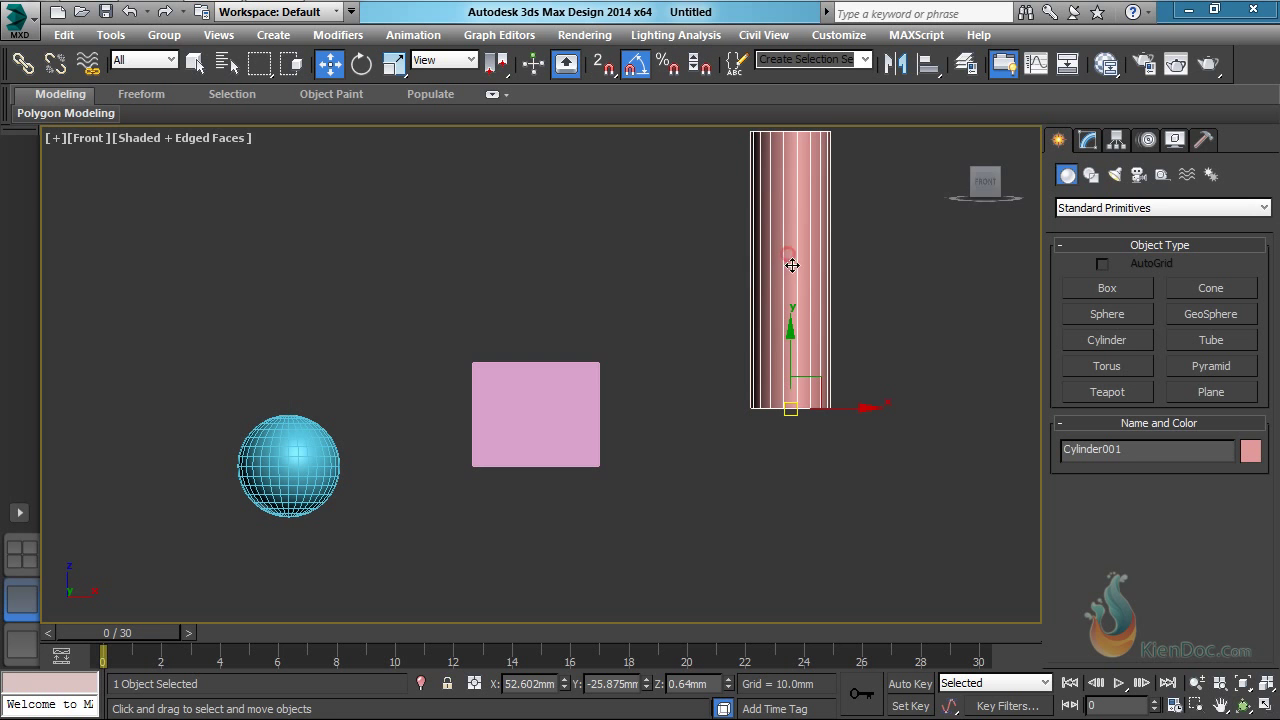
click(928, 63)
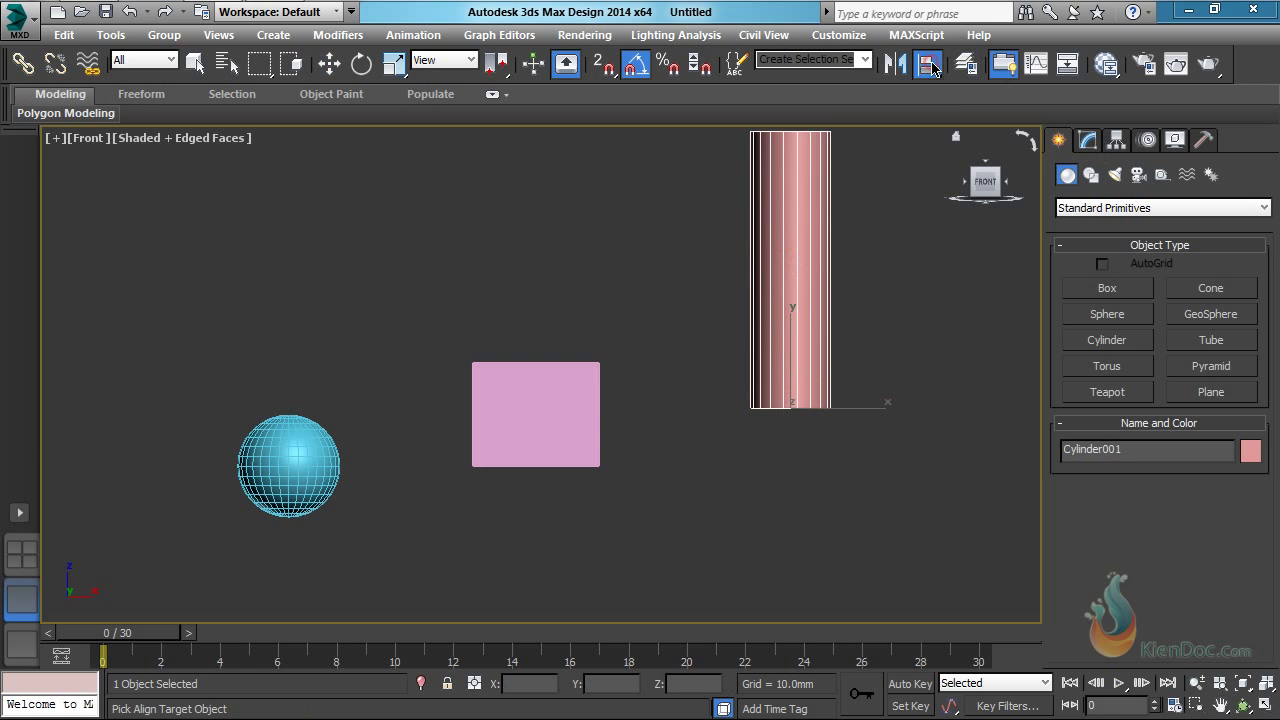
click(506, 396)
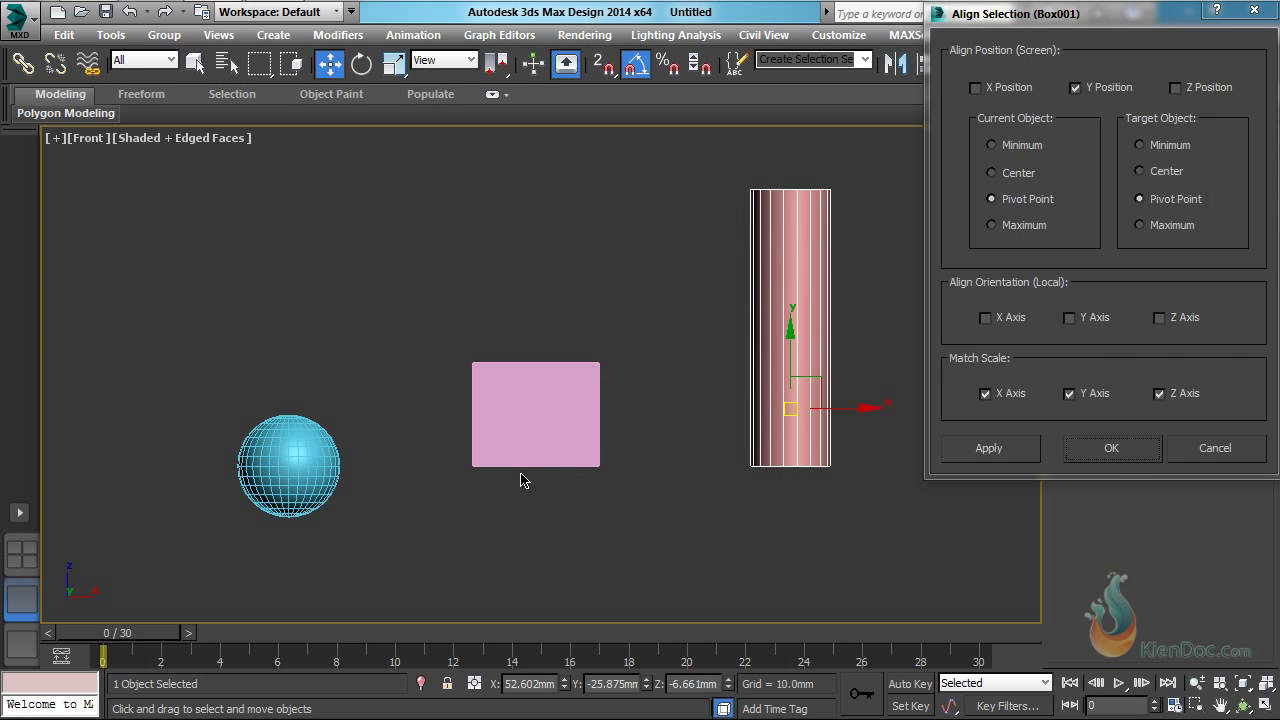
click(1112, 449)
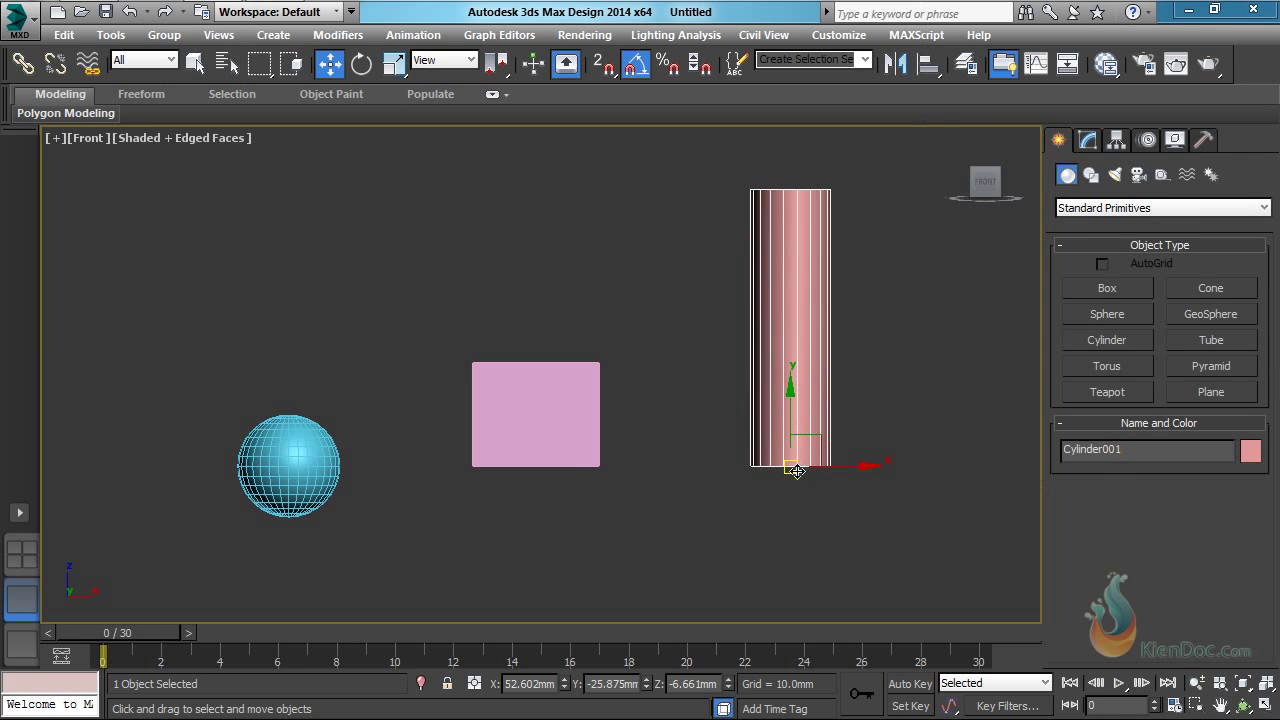
click(557, 426)
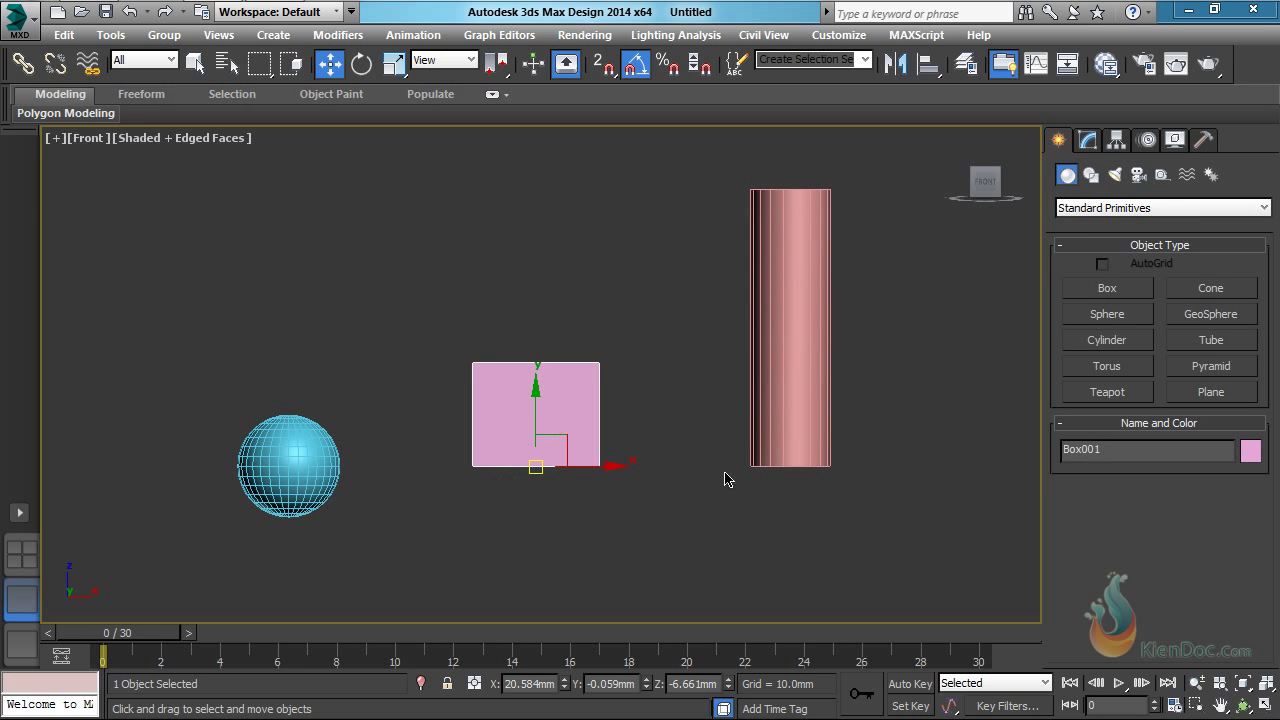